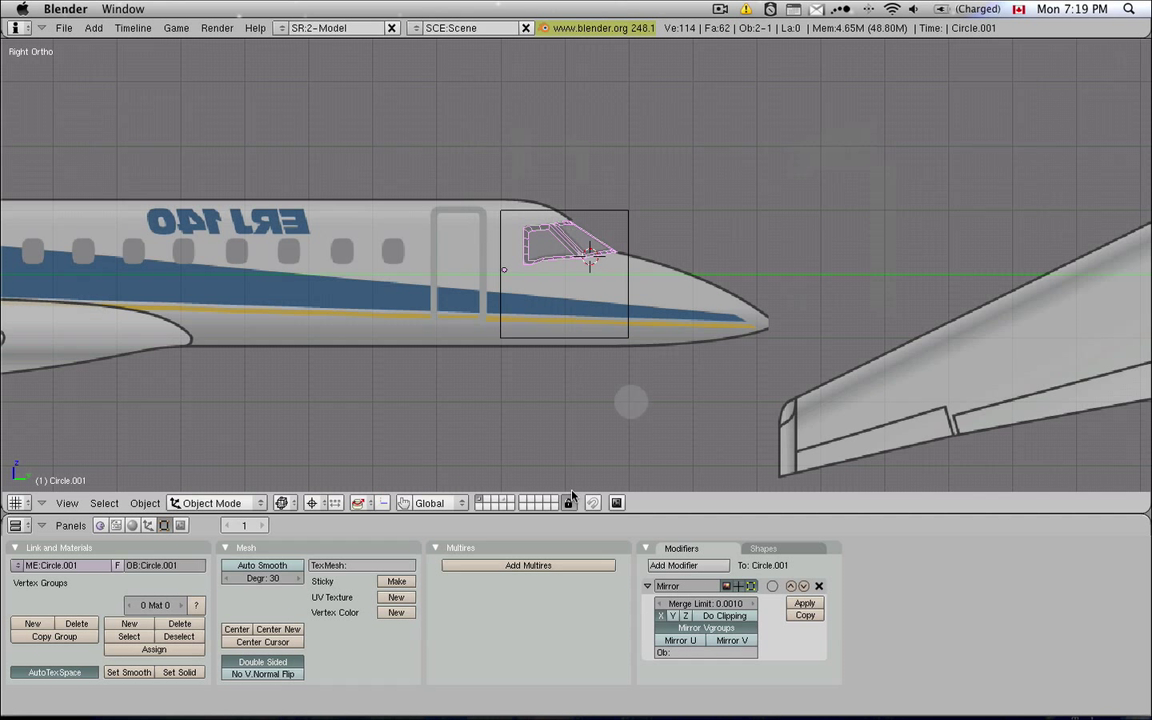
Split the 3D view into three viewports: one full-height view and two stacked views beside it
right_click(543, 511)
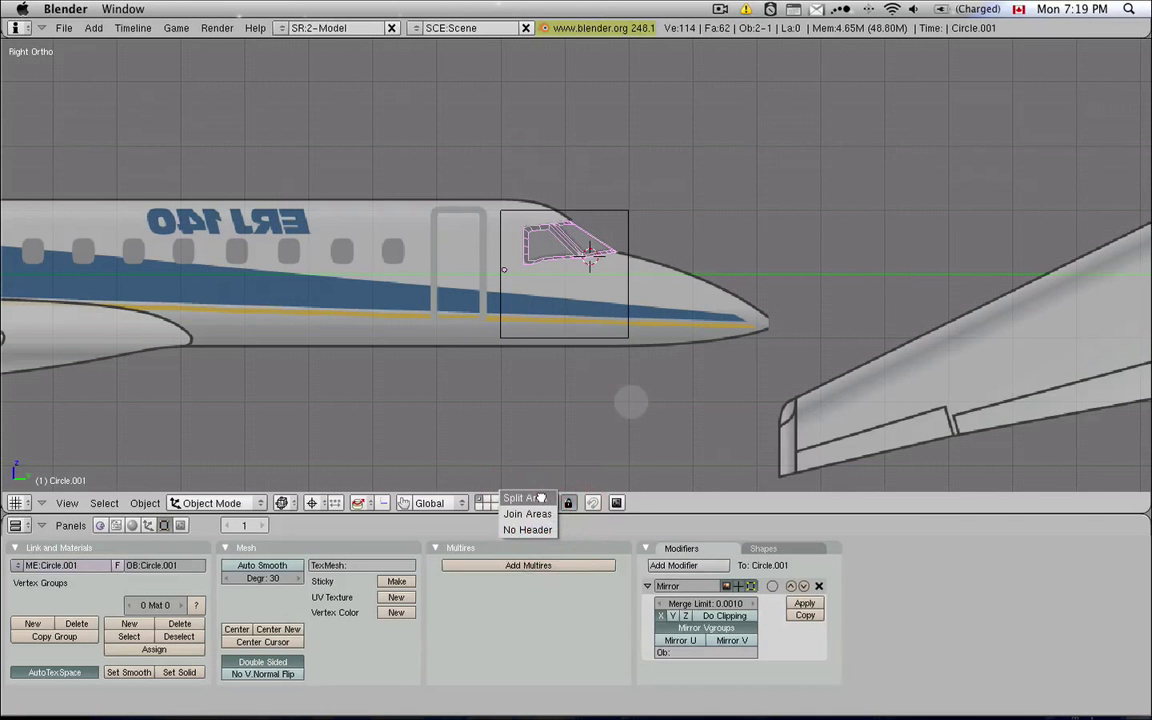
click(524, 496)
click(540, 484)
right_click(539, 272)
click(537, 278)
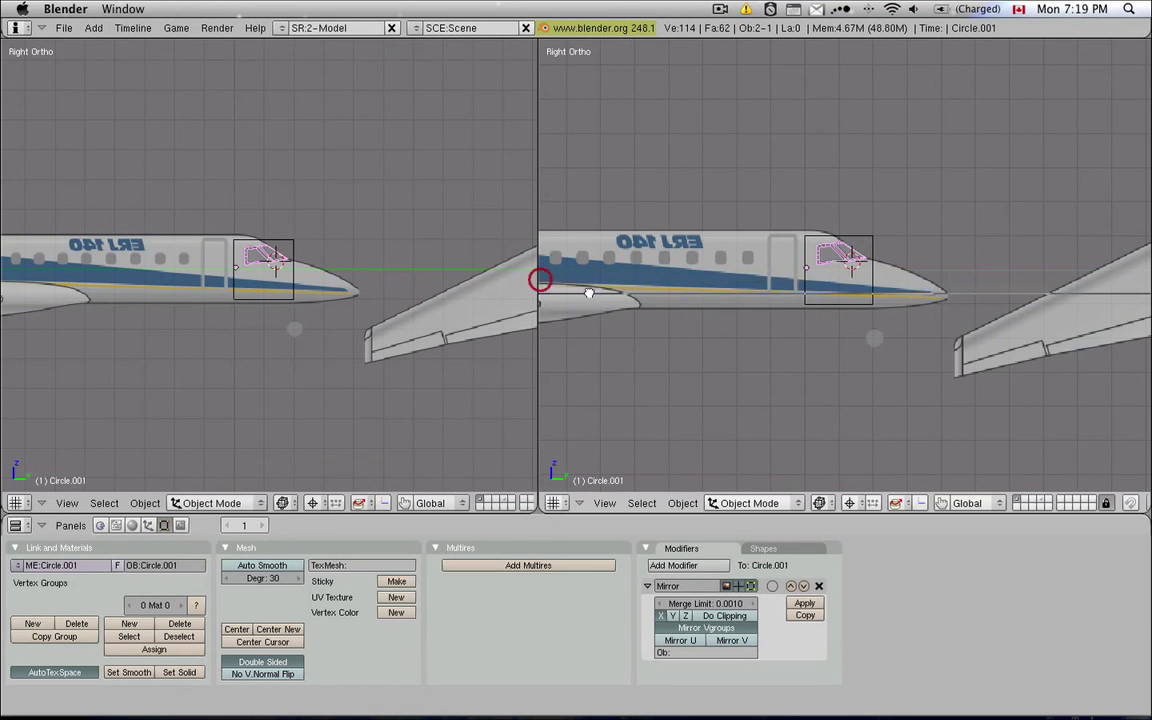
click(588, 290)
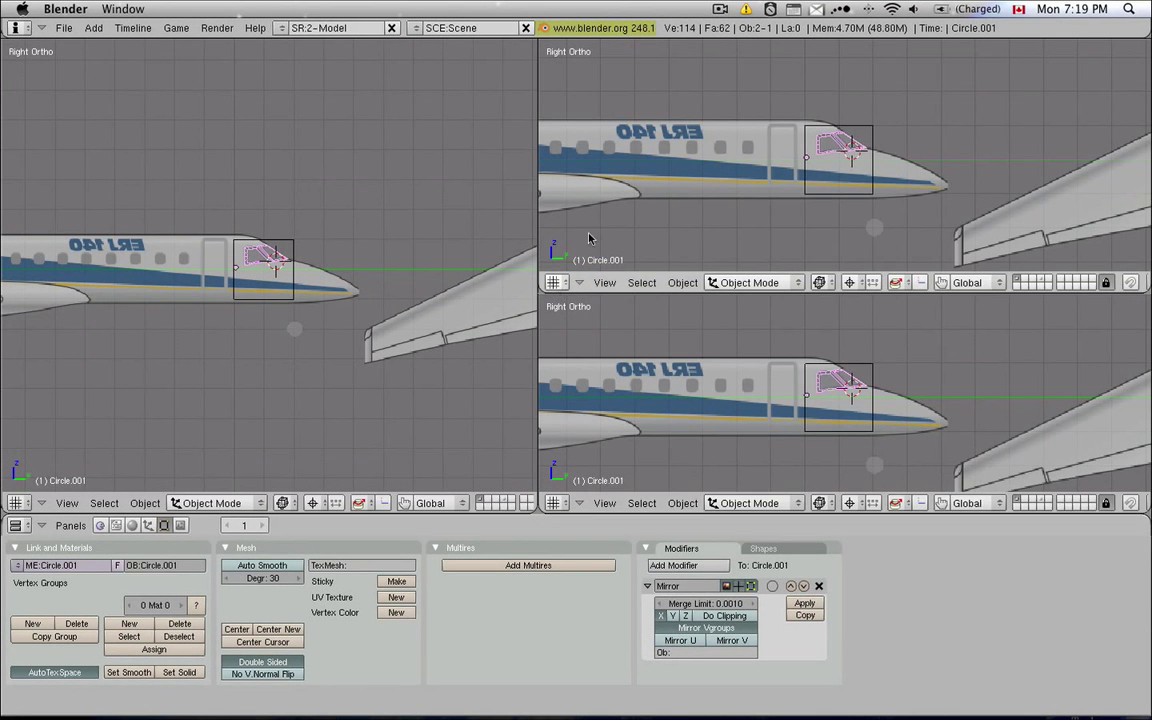
Set the full-height viewport to the back view and the stacked ones to right and top views, framed on the aircraft's nose
scroll(273, 237, up, 3)
scroll(273, 237, up, 1)
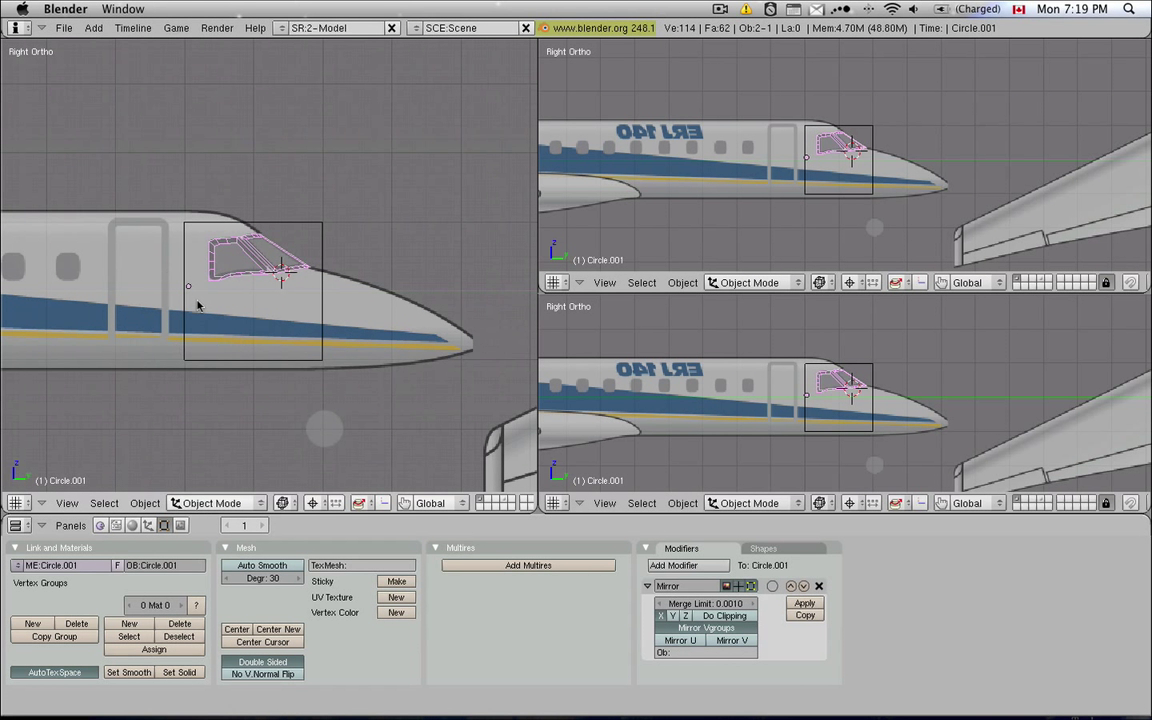
key(KP_7)
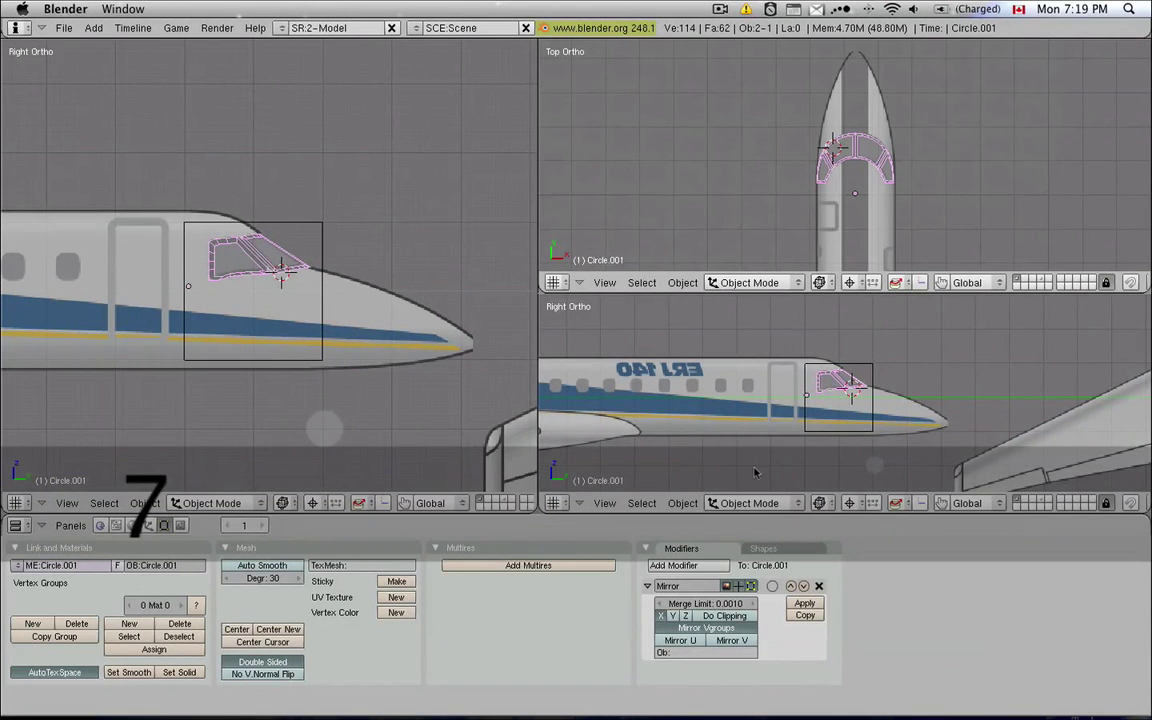
key(ctrl+KP_1)
key(ctrl+KP_1)
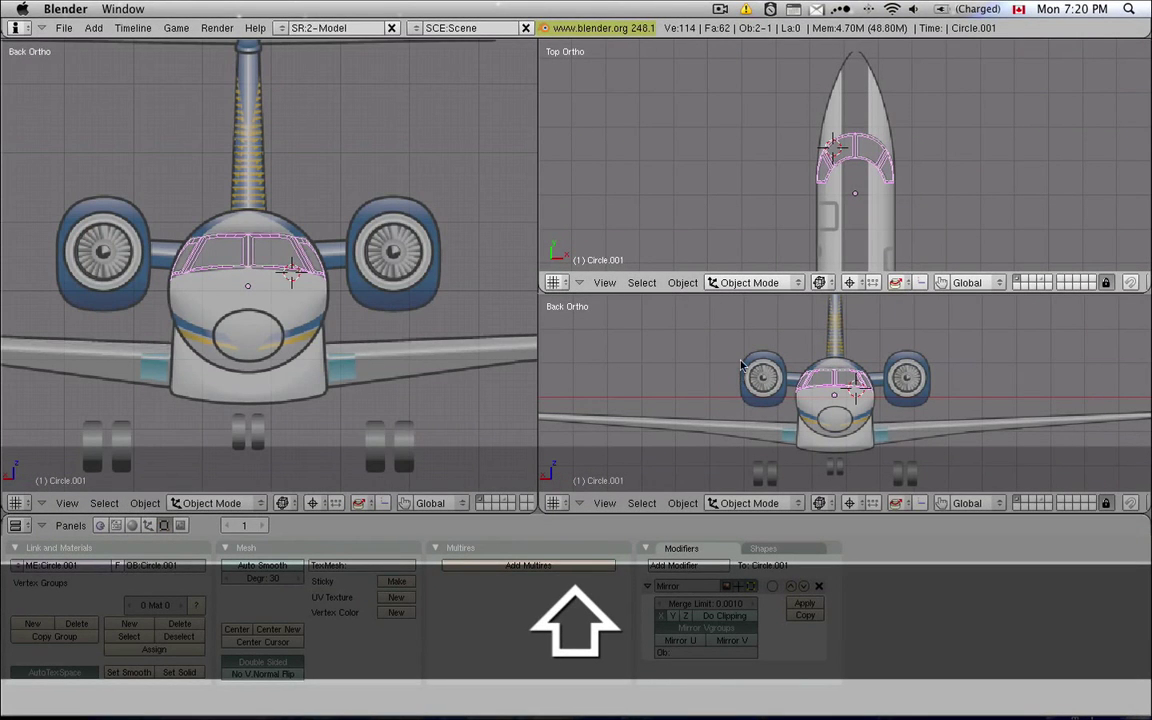
key(KP_7)
key(KP_3)
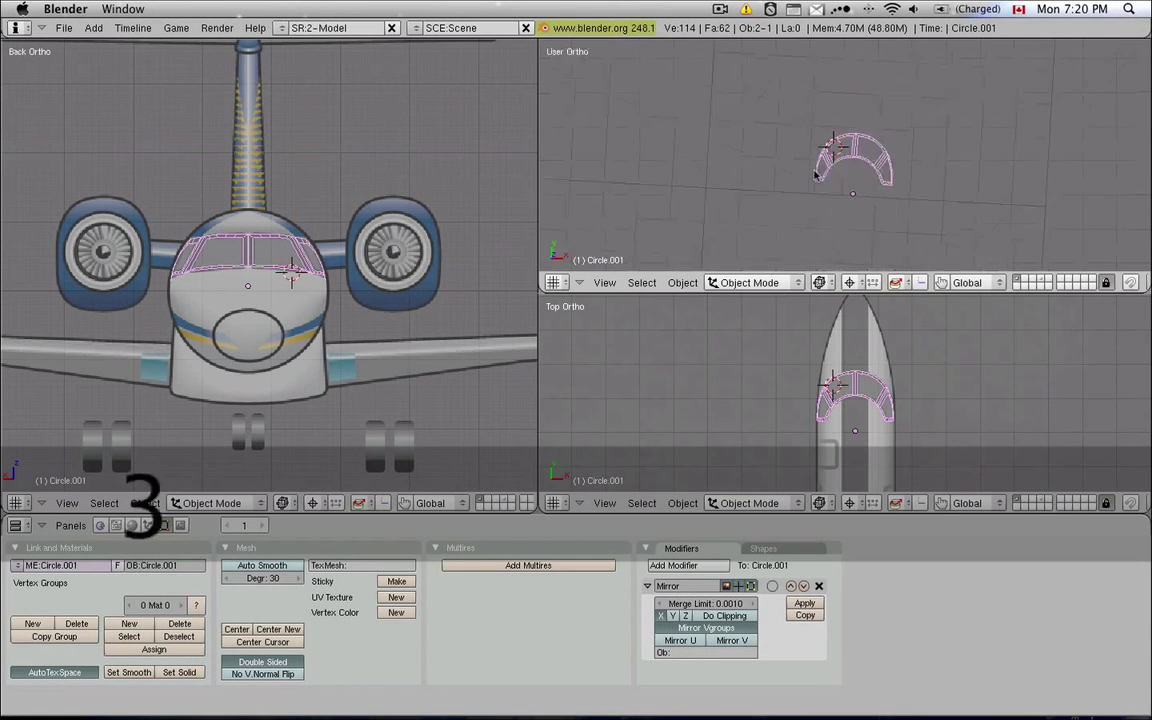
scroll(845, 155, up, 3)
scroll(845, 155, up, 1)
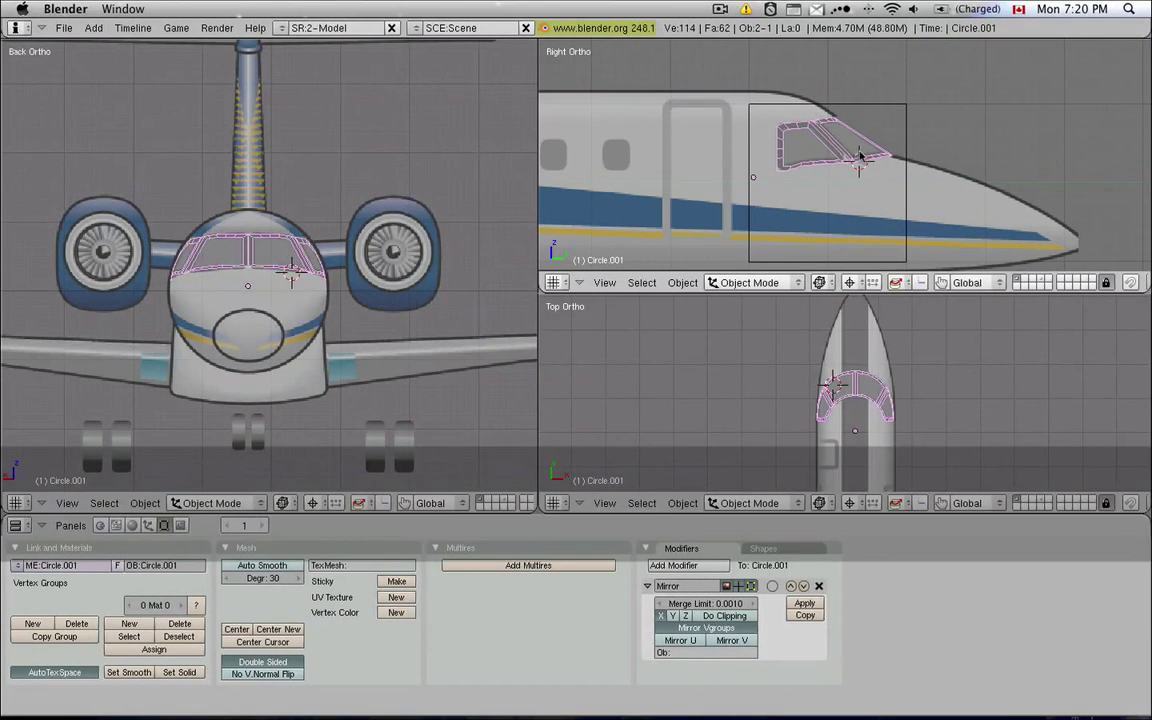
scroll(735, 152, up, 1)
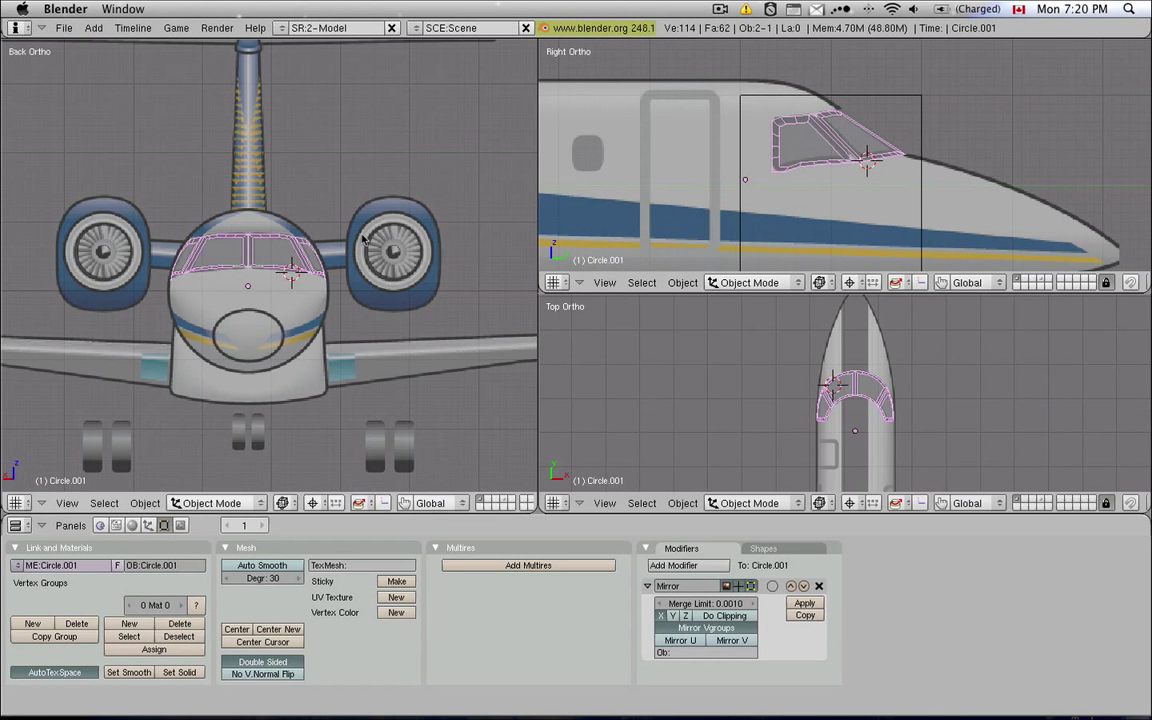
Snap the 3D cursor to the windshield object's centre and add a 36-vertex circle of radius 1.00 to its mesh
key(shift+s)
click(276, 296)
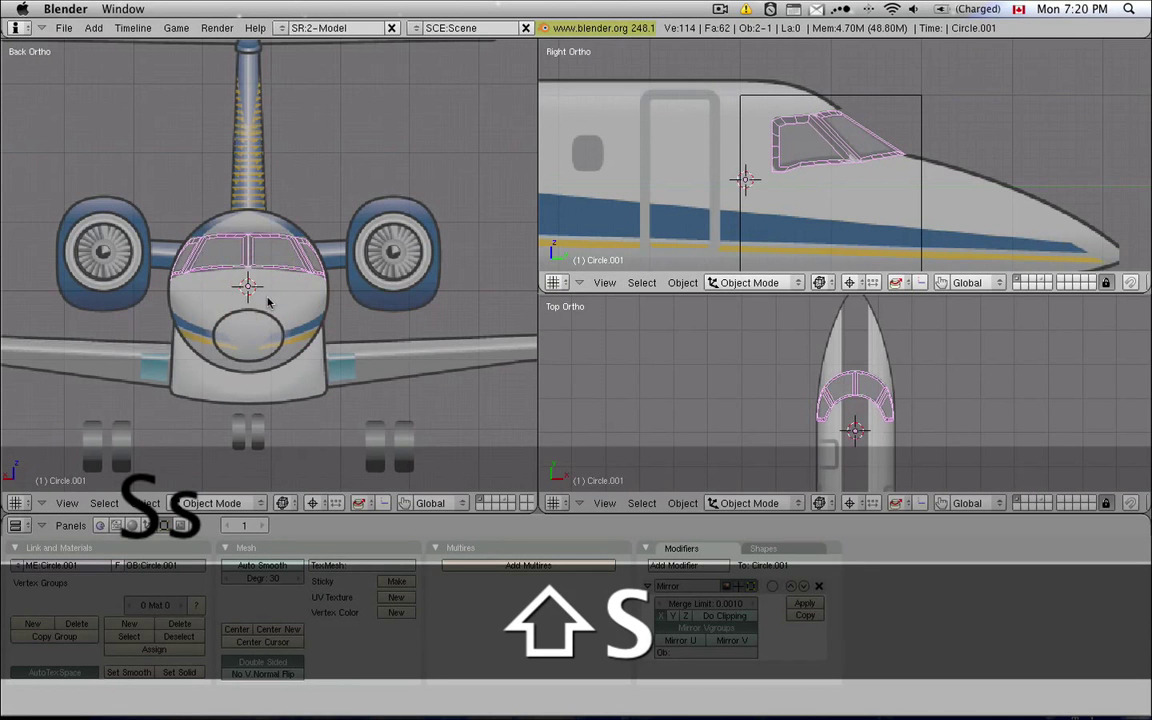
key(Tab)
key(space)
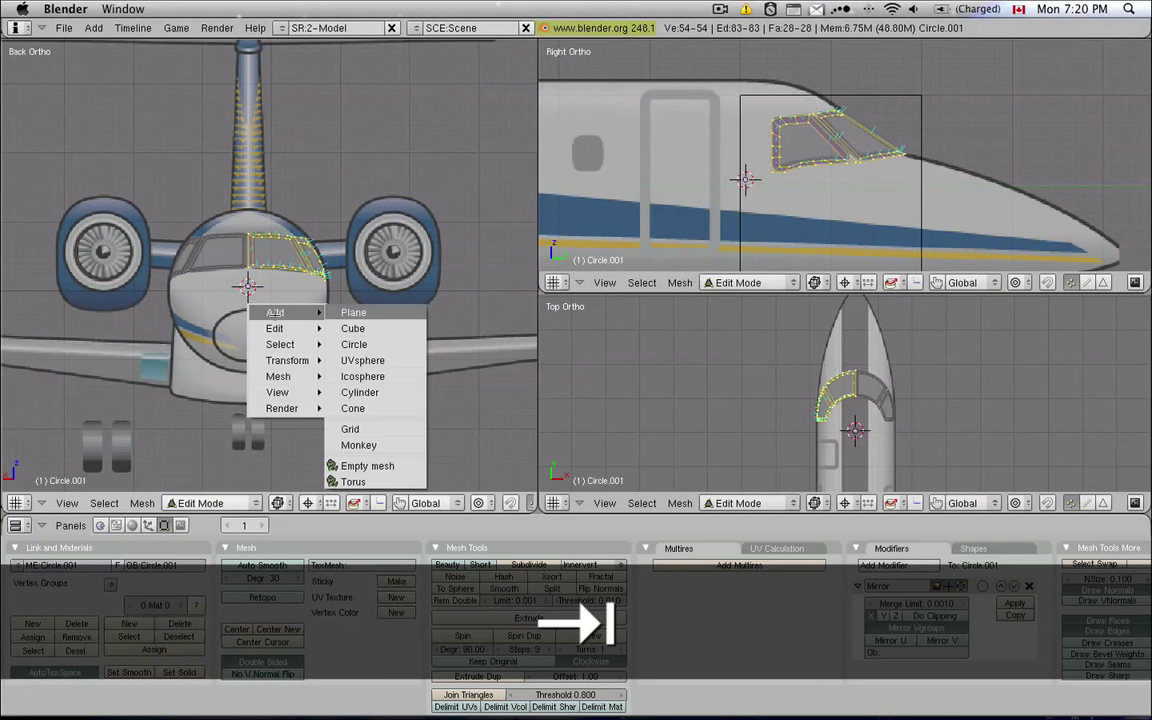
click(388, 341)
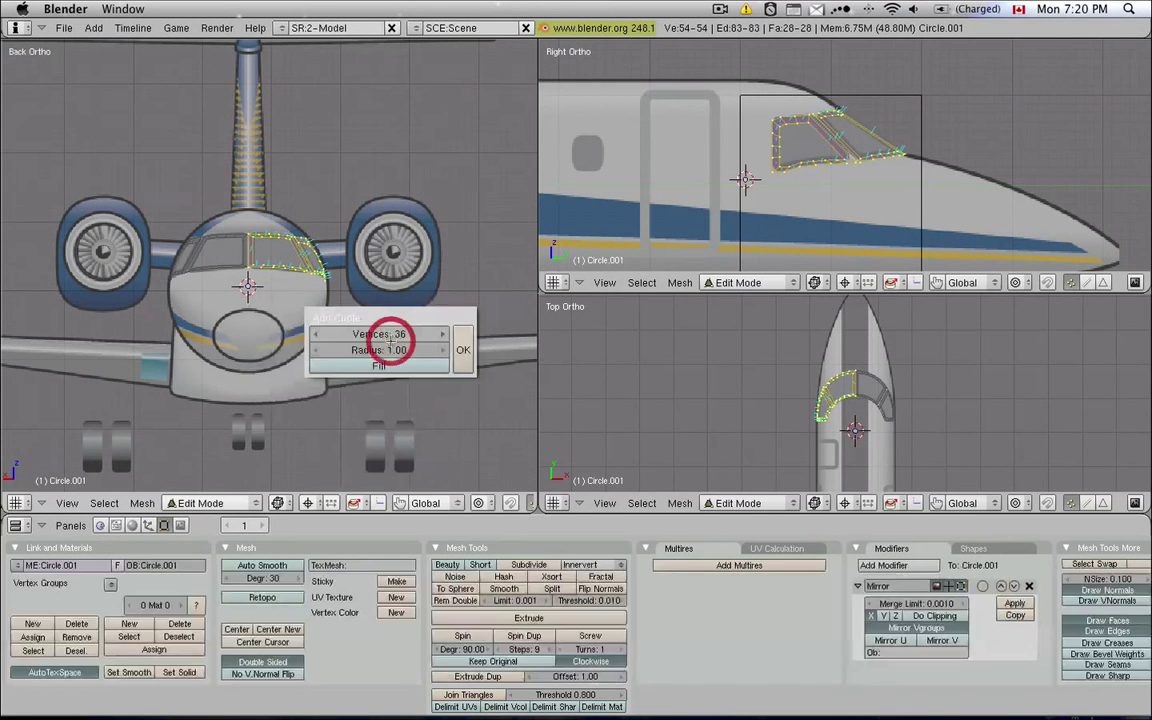
click(462, 349)
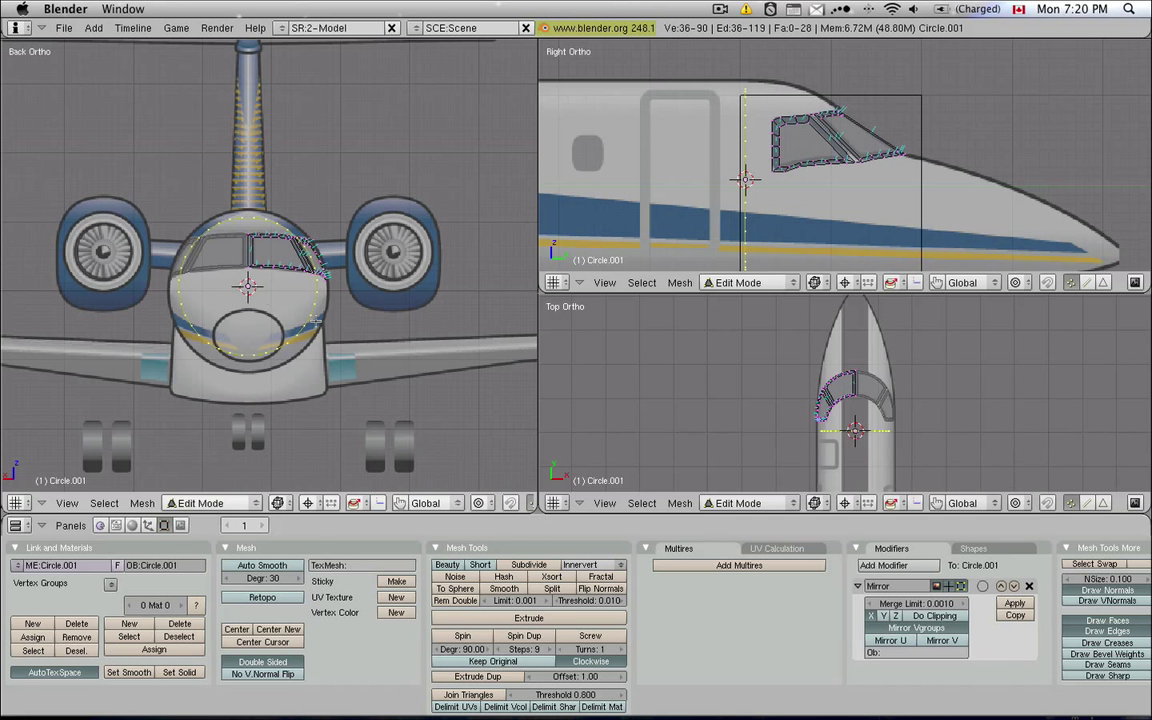
Scale the new circle up to match the width of the fuselage outline in the back view
key(s)
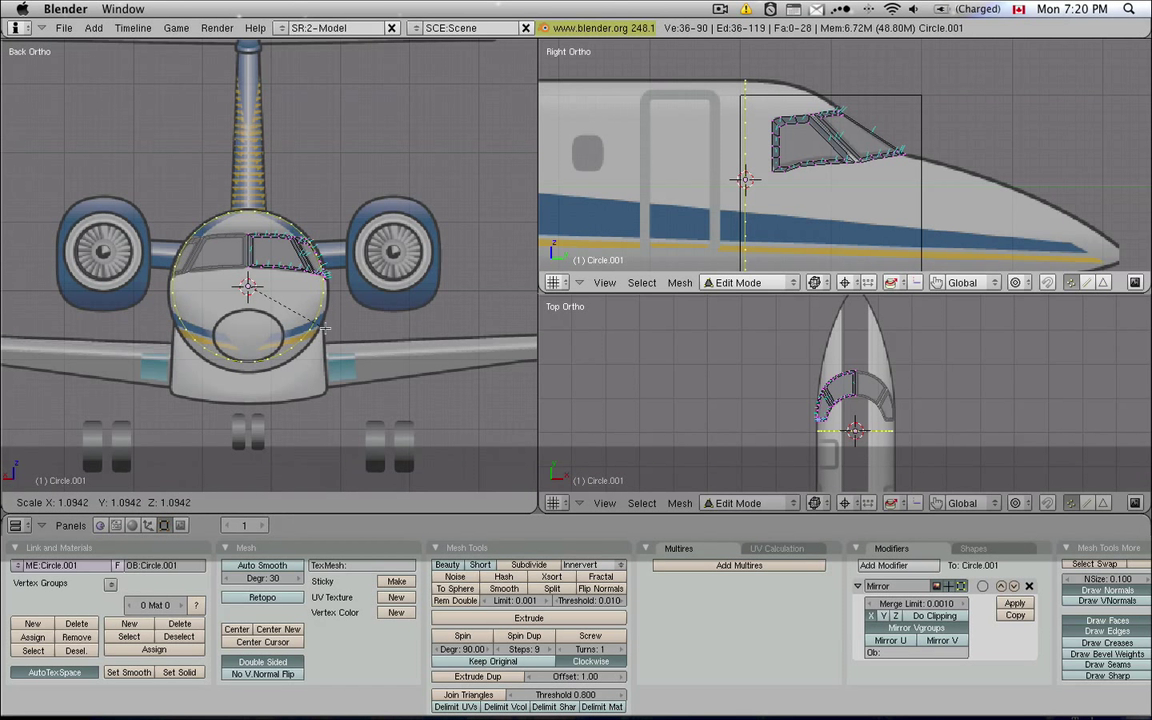
click(324, 328)
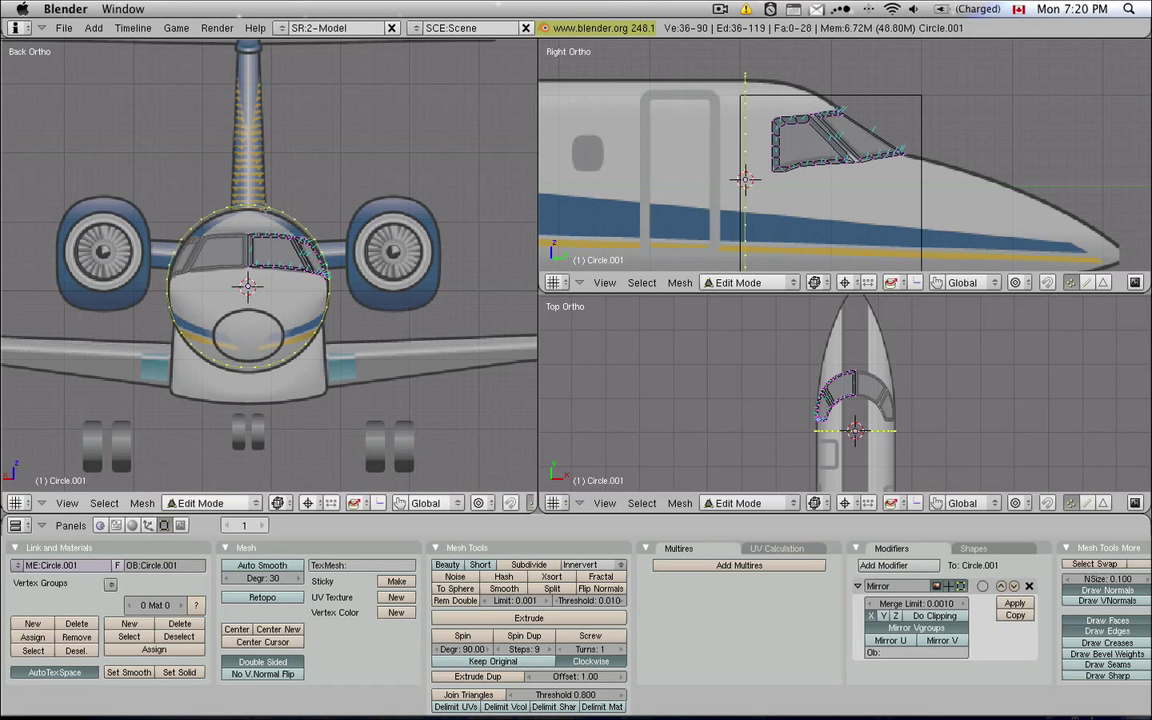
scroll(262, 272, up, 5)
Delete the circle's vertices on the mirrored side, keeping only the half beside the modelled windshield
key(r)
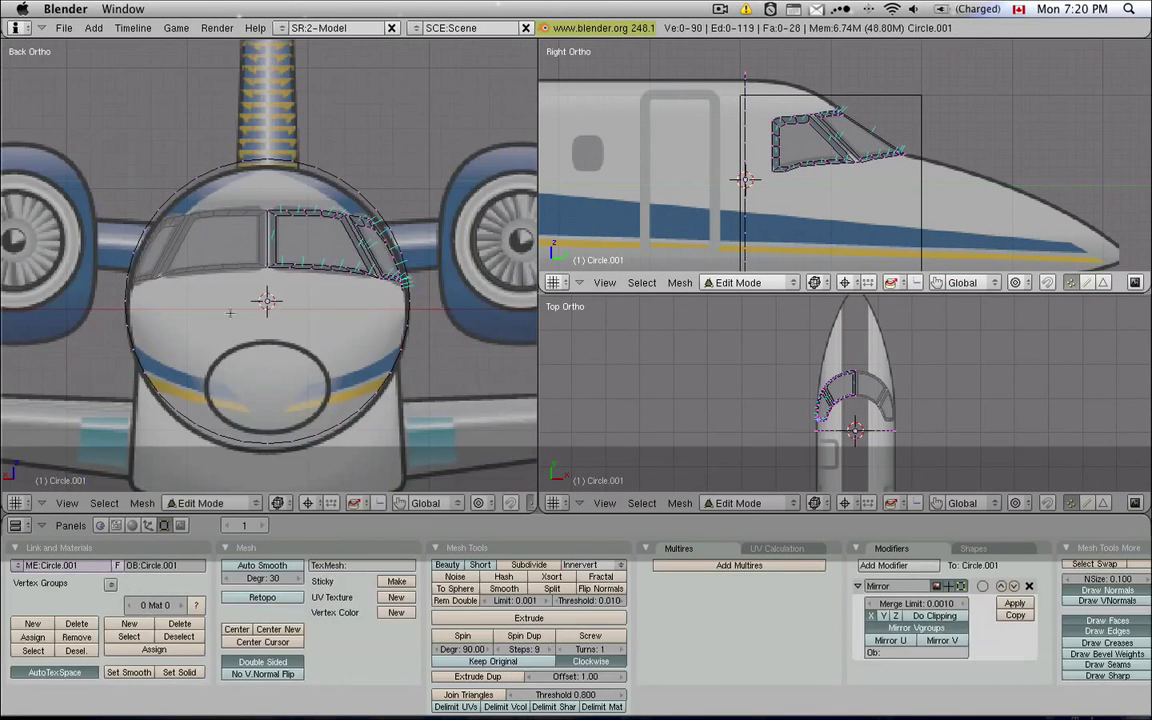
key(b)
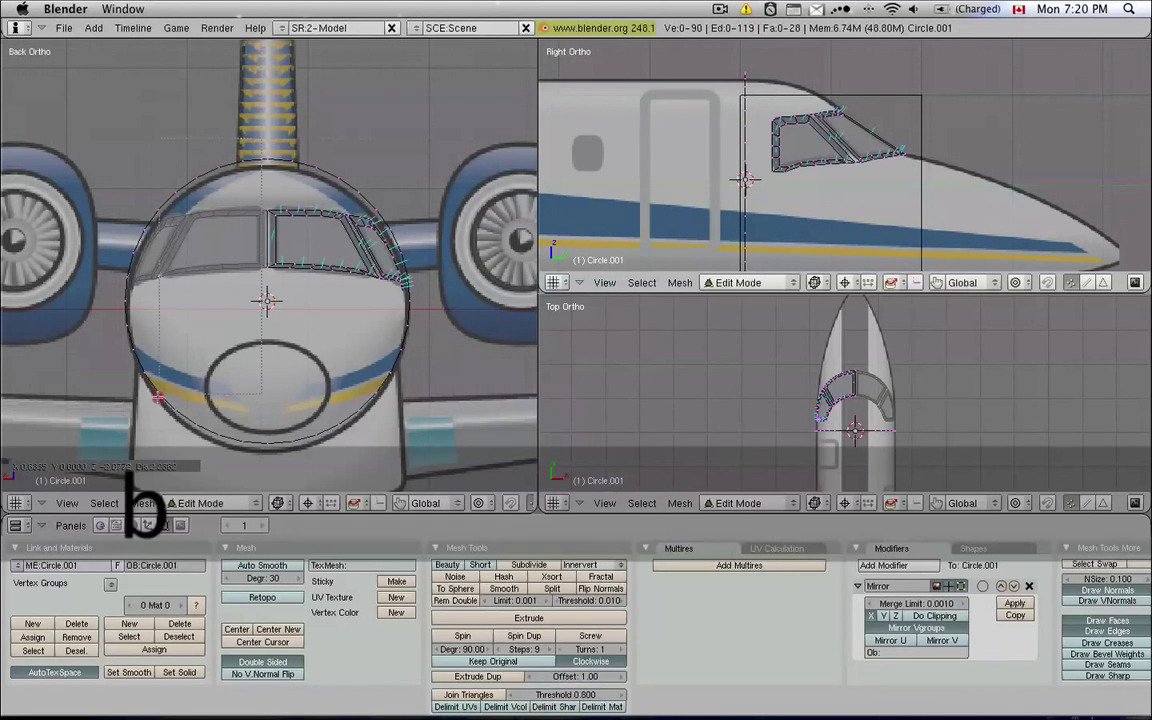
drag(115, 461, 98, 446)
key(x)
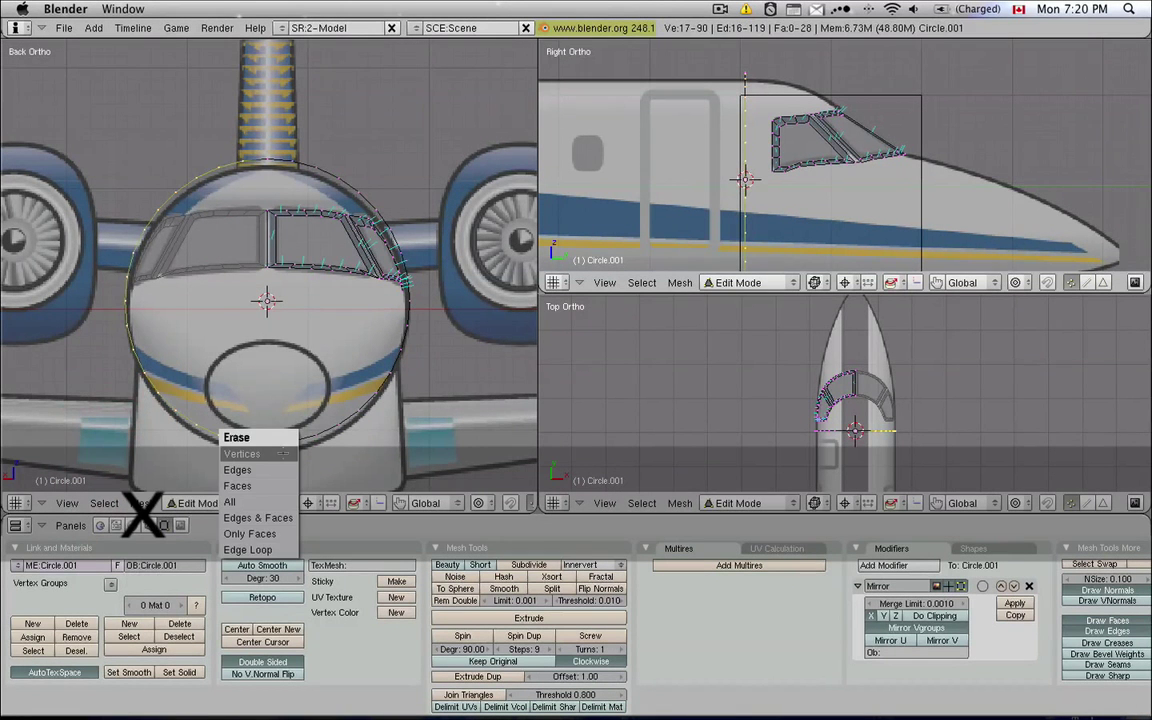
click(283, 453)
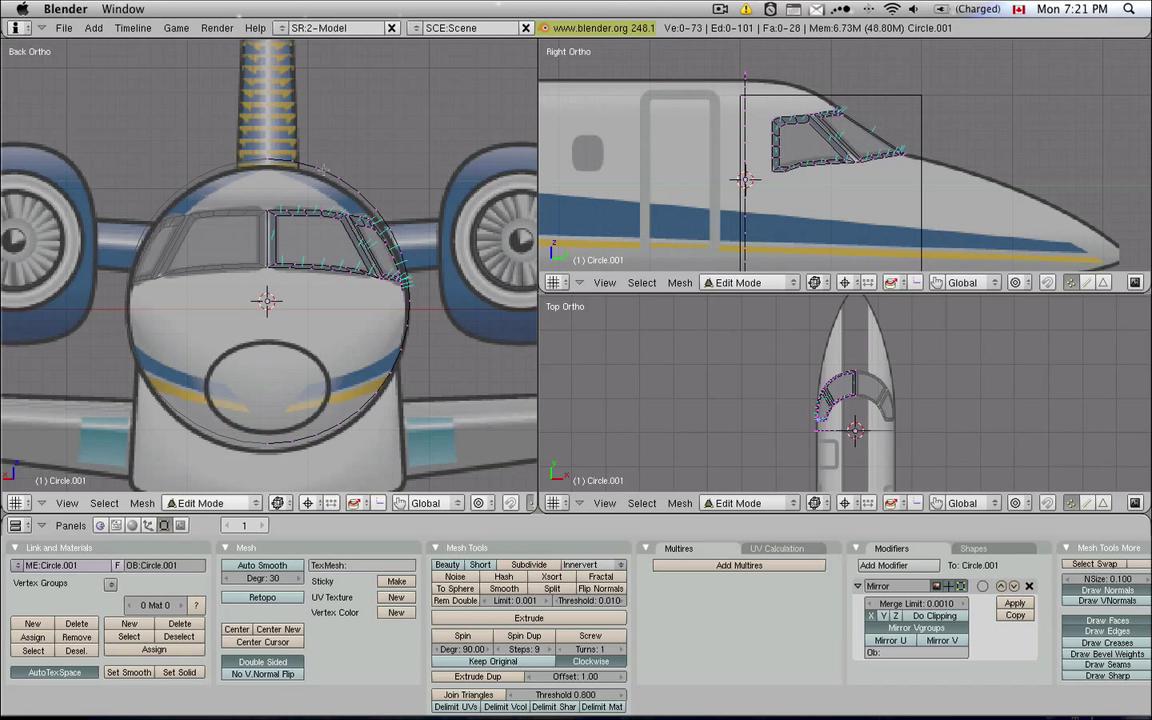
Select the whole remaining half circle and move it down along global Z to fit the fuselage outline
key(l)
key(g)
key(x)
key(z)
mouse_move(418, 208)
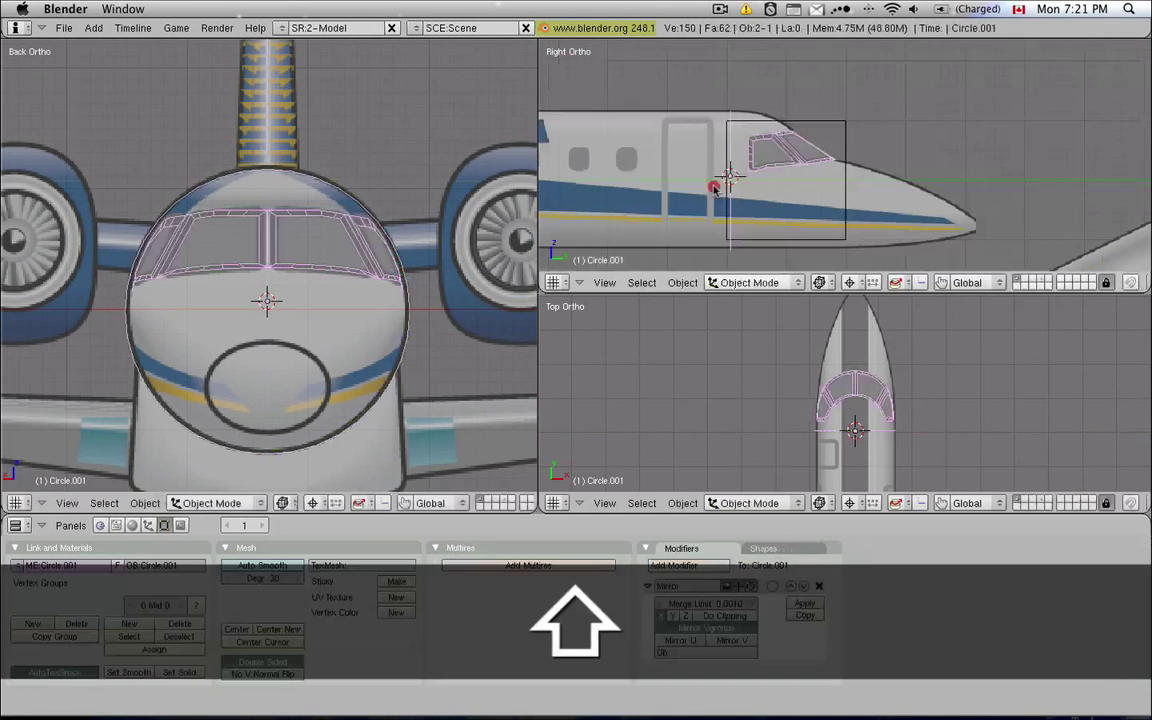
Fine-tune the half circle's height against the fuselage outline, raising it about 0.03 along global Z
shift+middle_drag(712, 188, 720, 181)
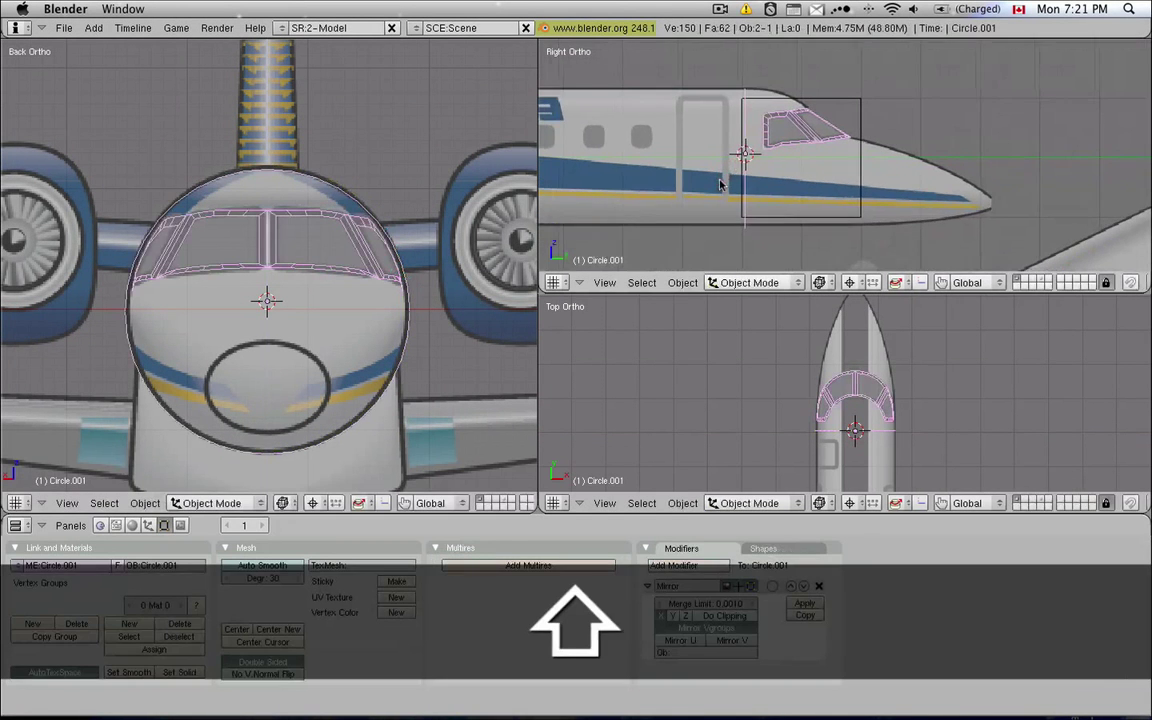
scroll(742, 134, up, 2)
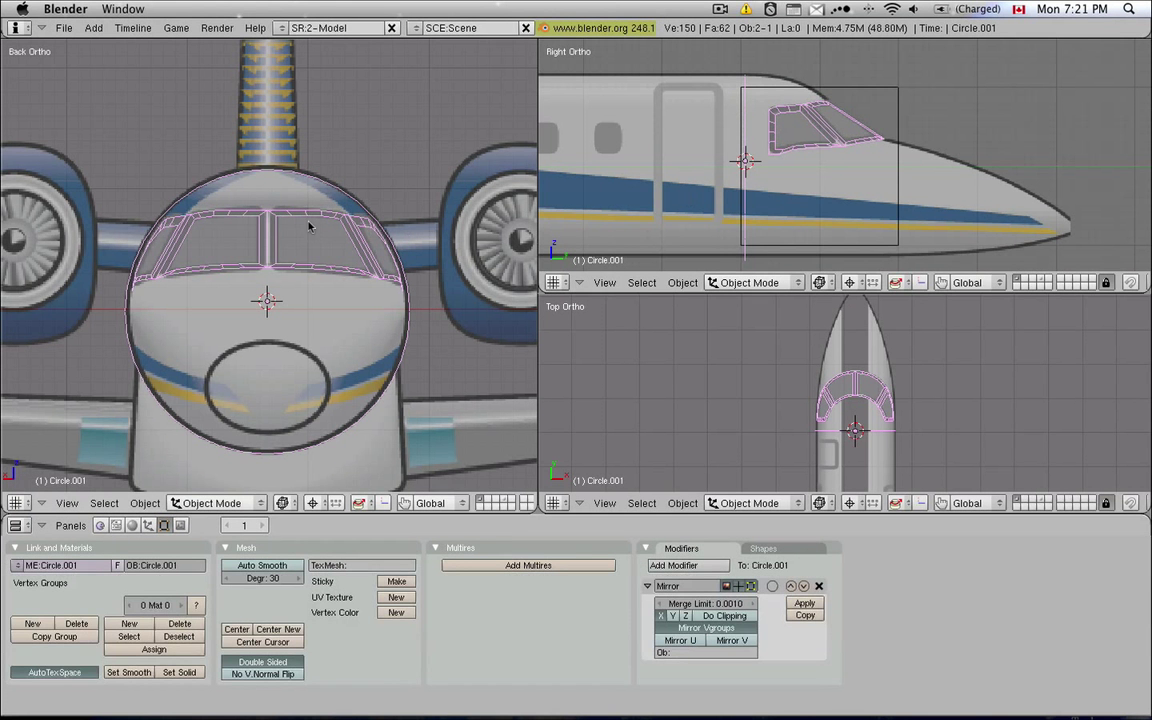
key(Tab)
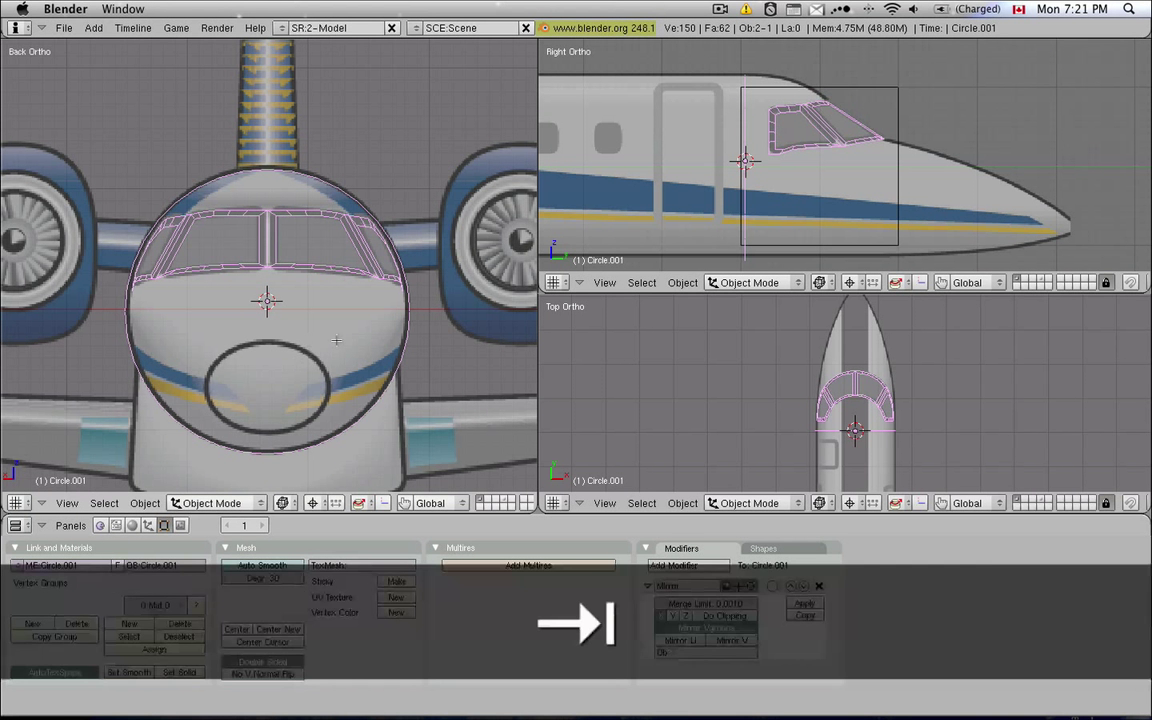
key(g)
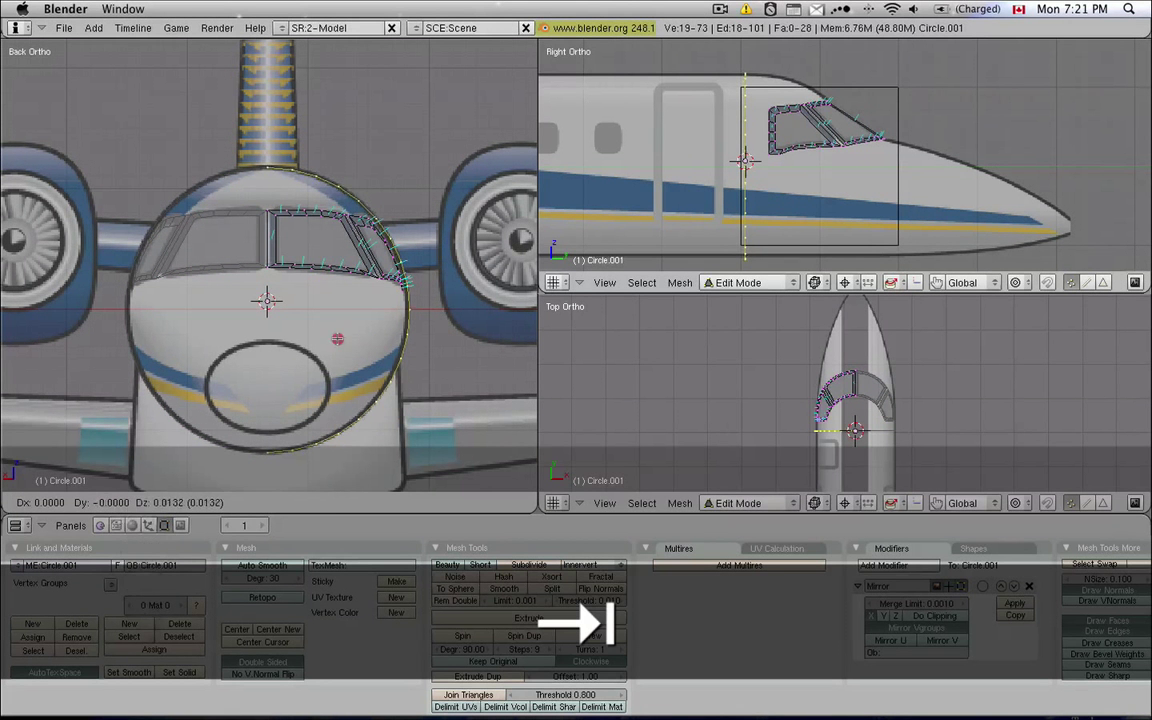
key(z)
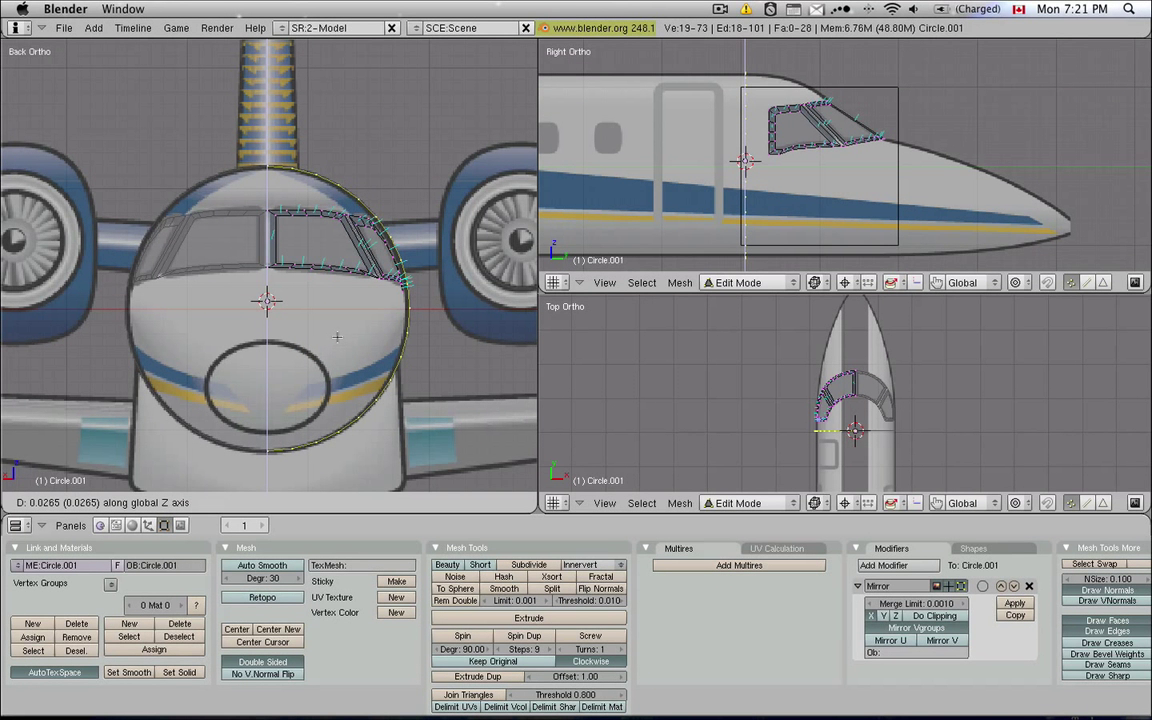
click(338, 337)
key(Tab)
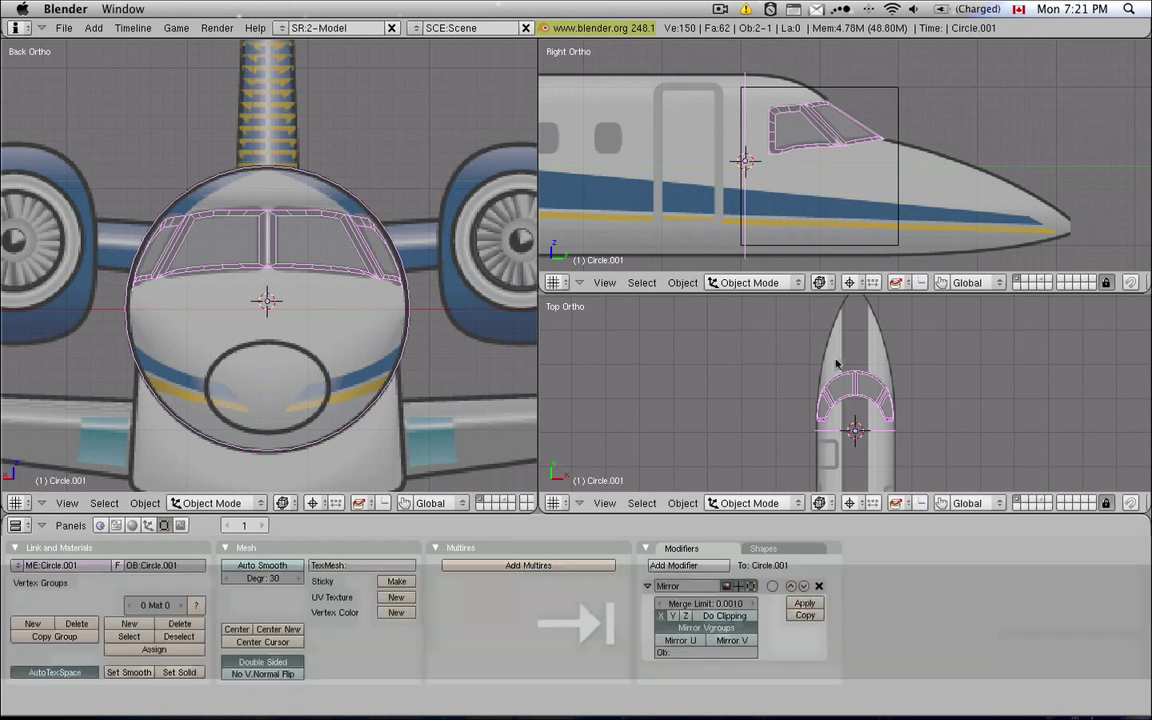
Duplicate the half circle and move the copy about 1.79 forward along global Y to the windshield's front base
scroll(920, 448, up, 7)
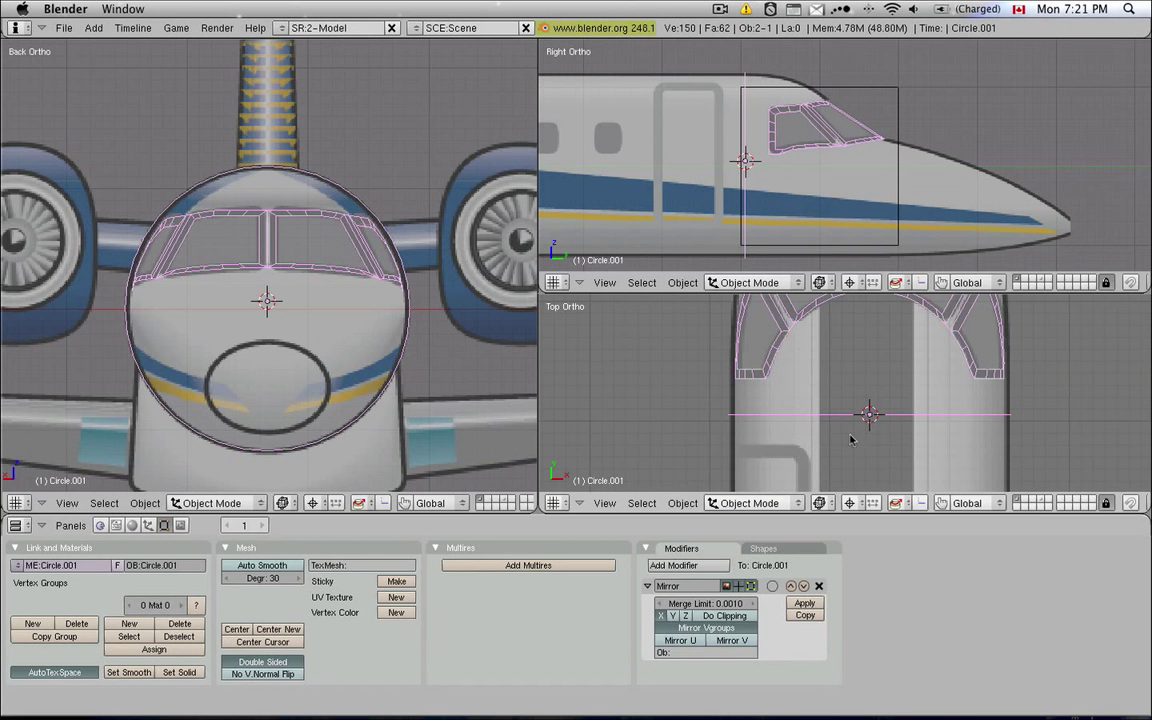
key(Tab)
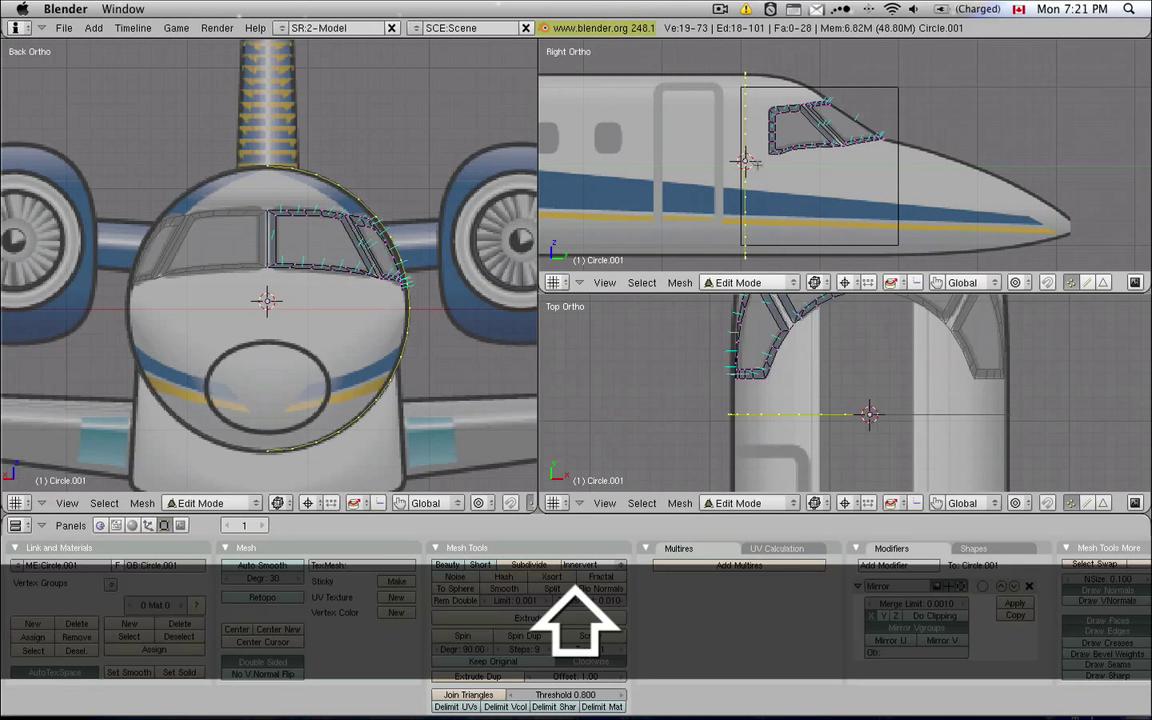
key(shift+d)
middle_click(854, 170)
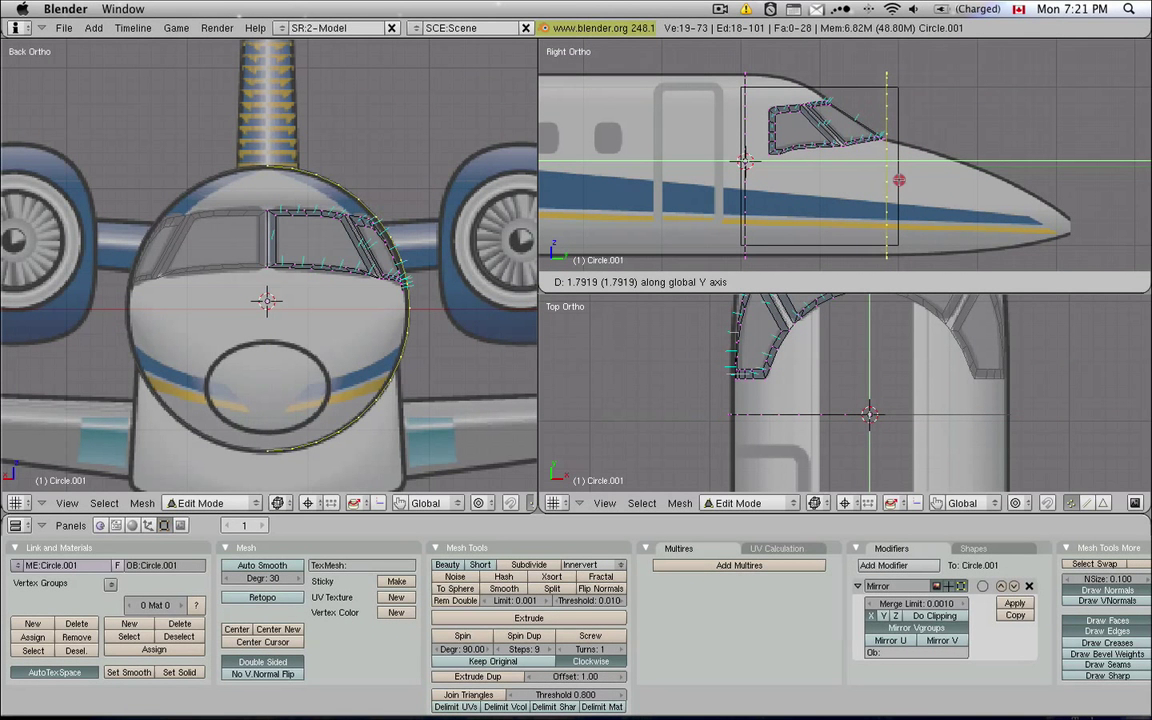
click(886, 255)
Snap the 3D cursor to the bottom vertex of the duplicated half circle
key(Tab)
right_click(886, 262)
key(shift+s)
click(918, 271)
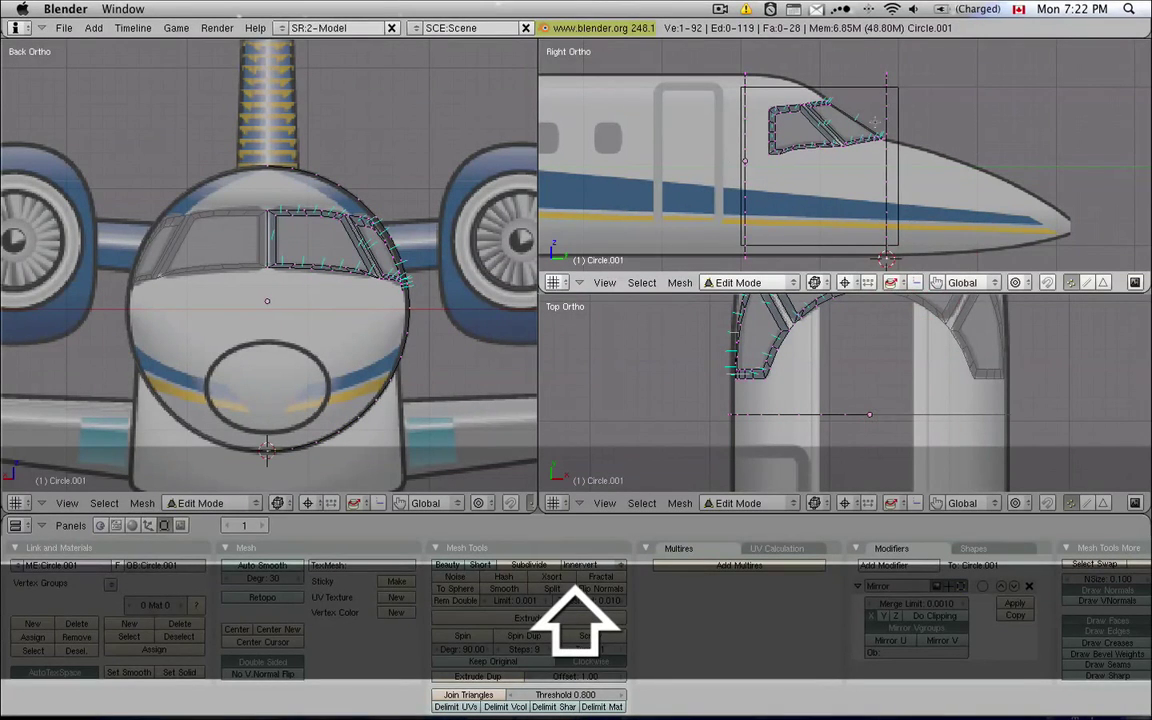
Select the duplicated half circle and scale it down about the 3D cursor until its top meets the windshield's base
alt+right_click(886, 168)
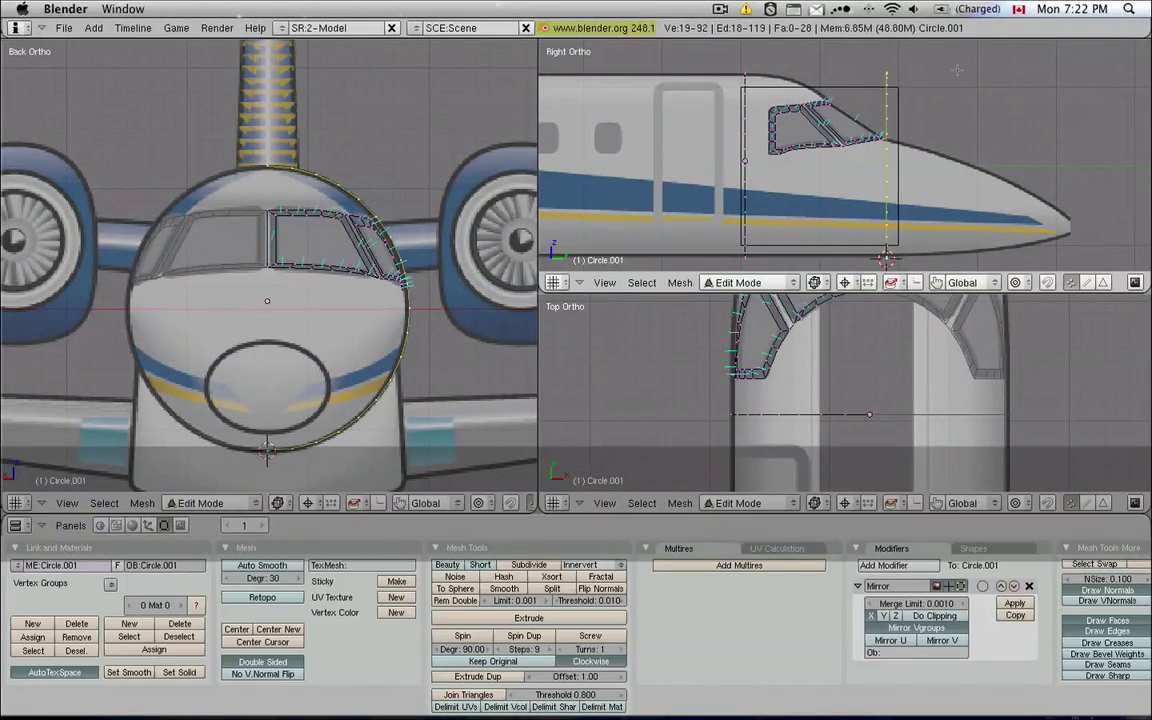
key(s)
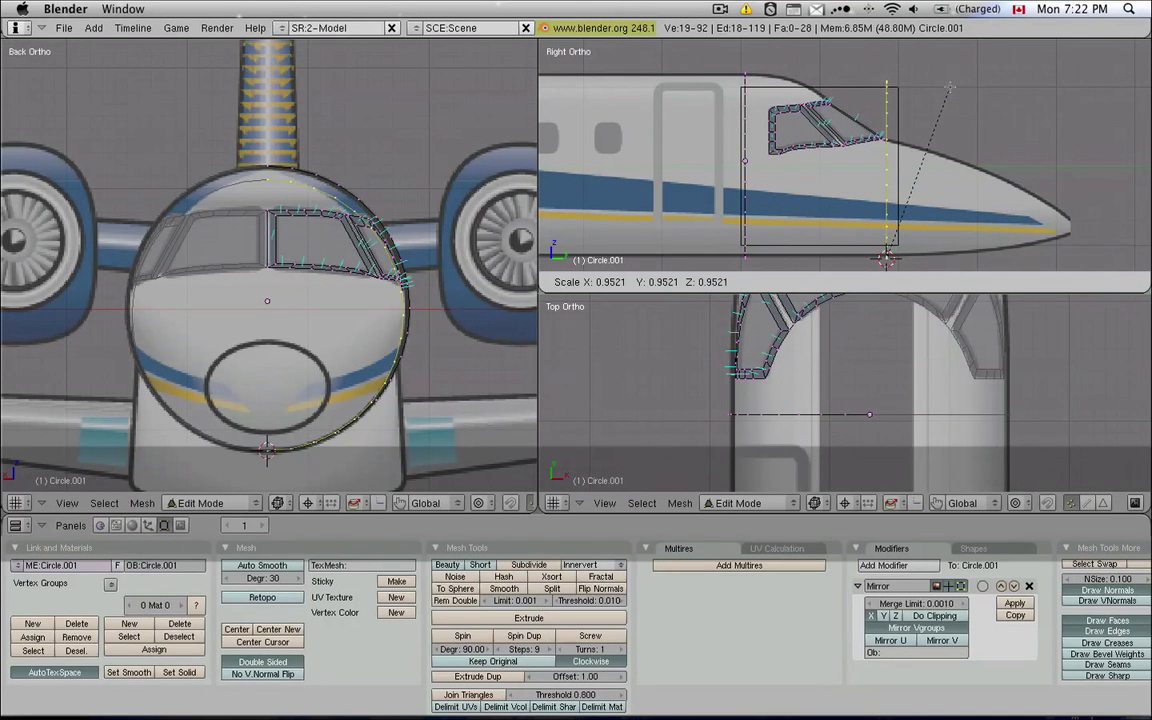
click(977, 118)
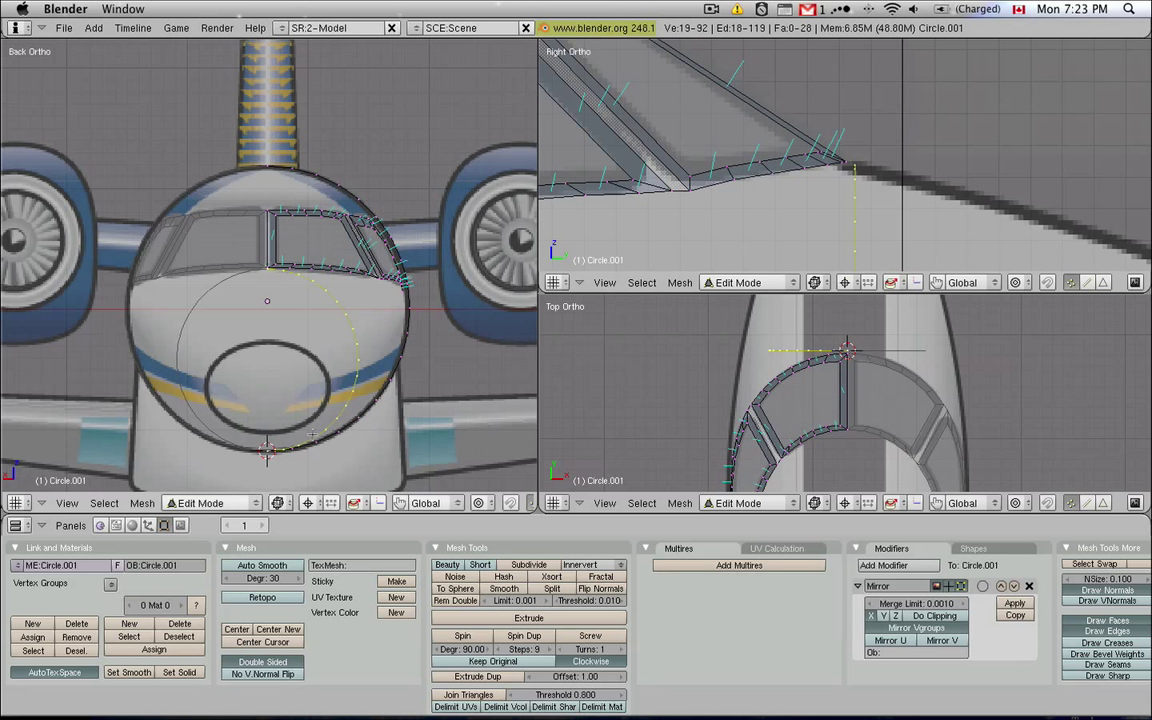
Widen the duplicated half circle by a factor of about 1.36 along global X to follow the nose's width
key(s)
key(x)
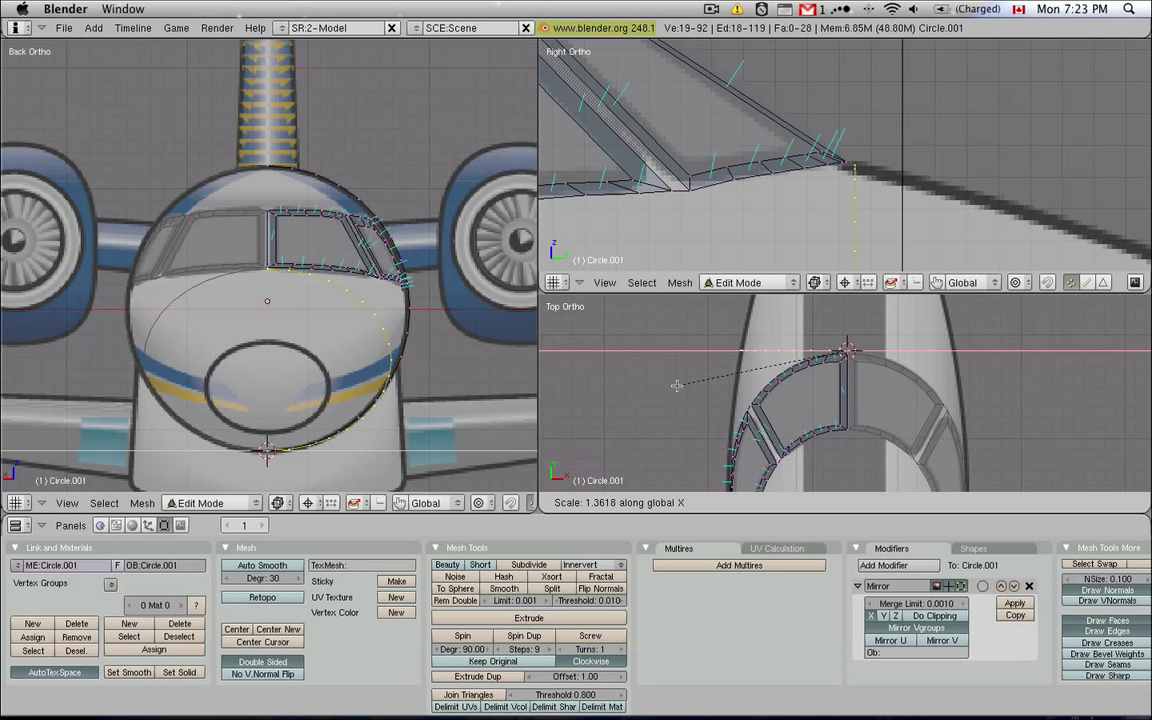
click(676, 385)
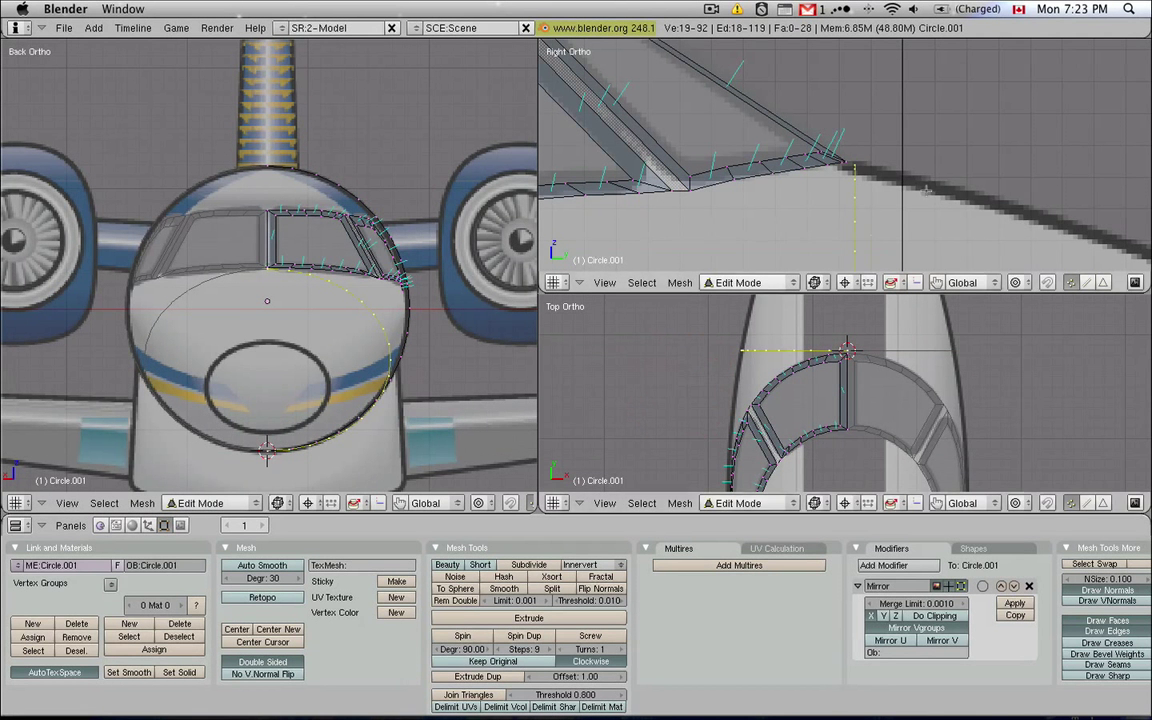
Snap the 3D cursor to the object's center
scroll(900, 195, down, 4)
scroll(917, 196, down, 4)
shift+middle_drag(898, 225, 906, 172)
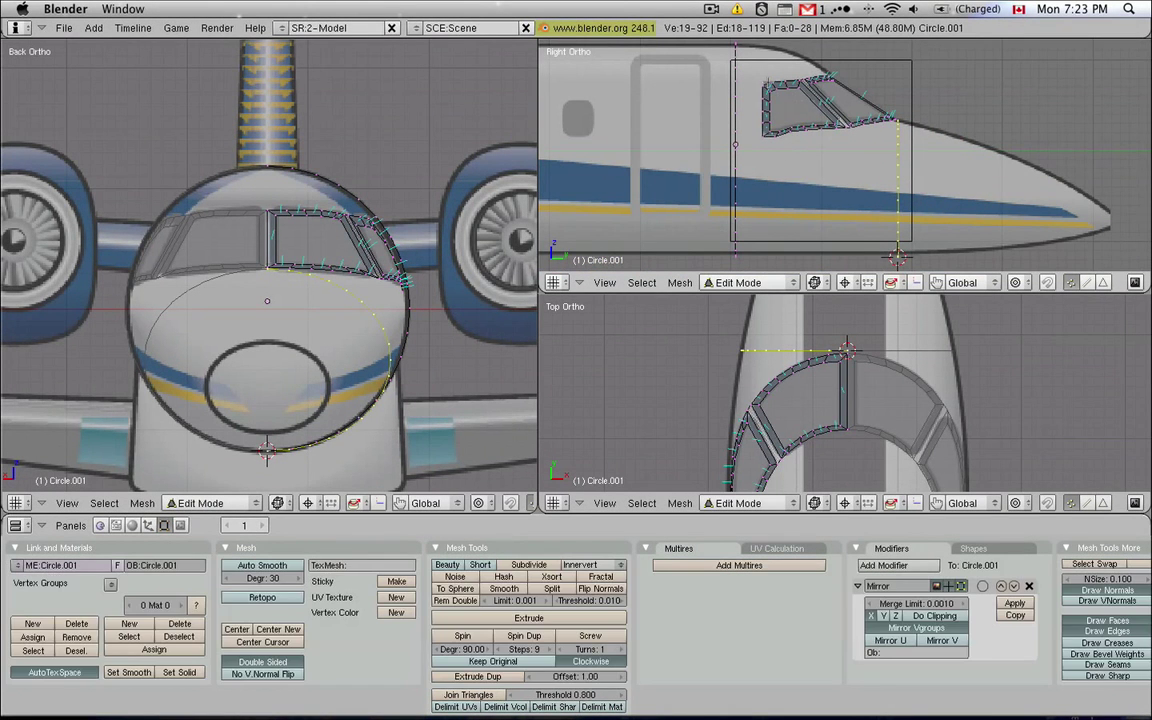
scroll(752, 66, up, 4)
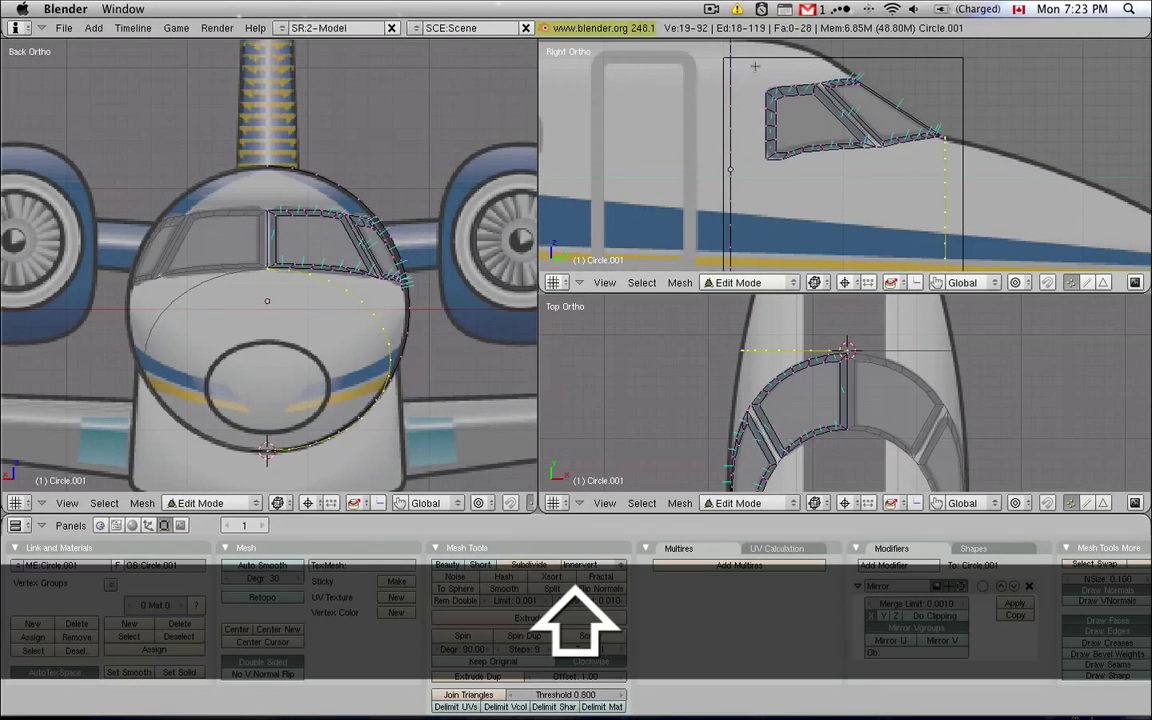
shift+middle_drag(762, 109, 762, 112)
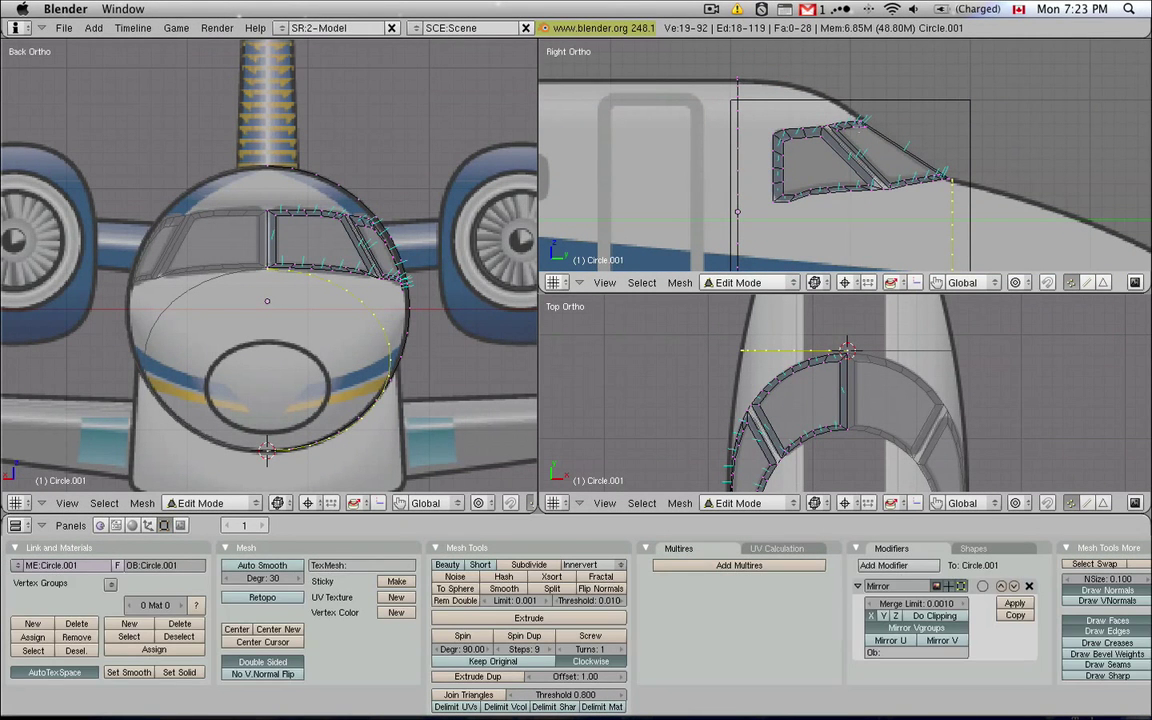
key(Tab)
key(shift+s)
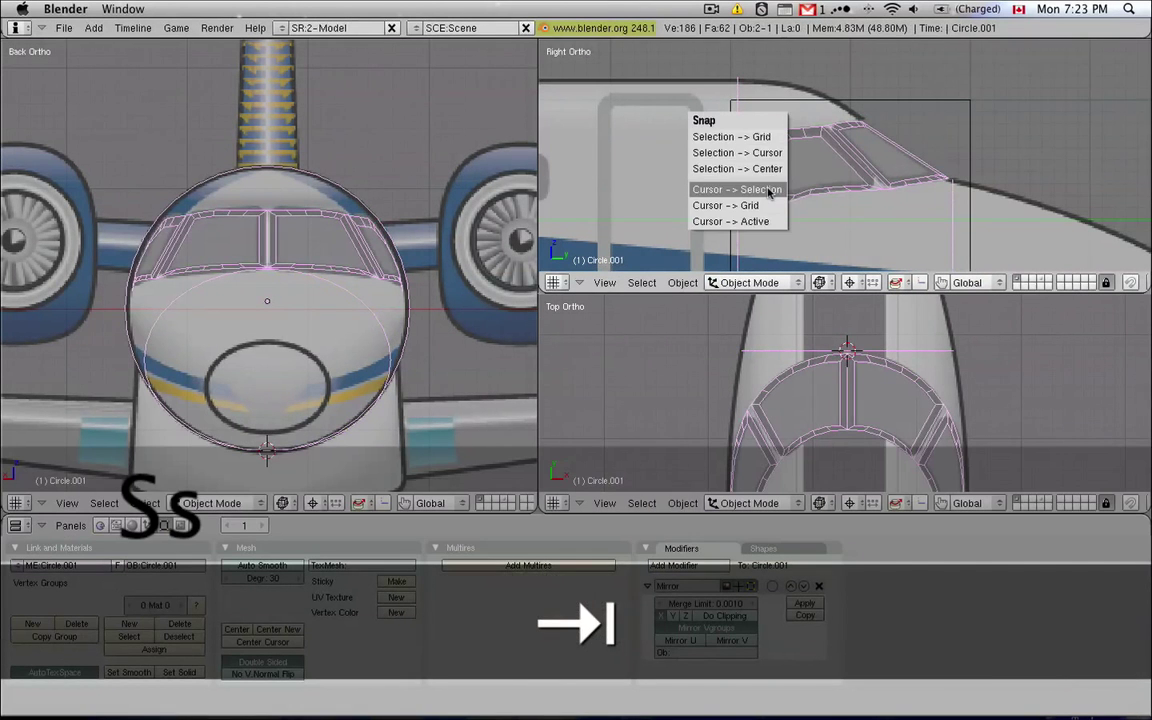
click(768, 190)
Select the full-size half circle behind the windshield and extrude its edges forward along global Y
key(Tab)
scroll(738, 73, up, 1)
key(a)
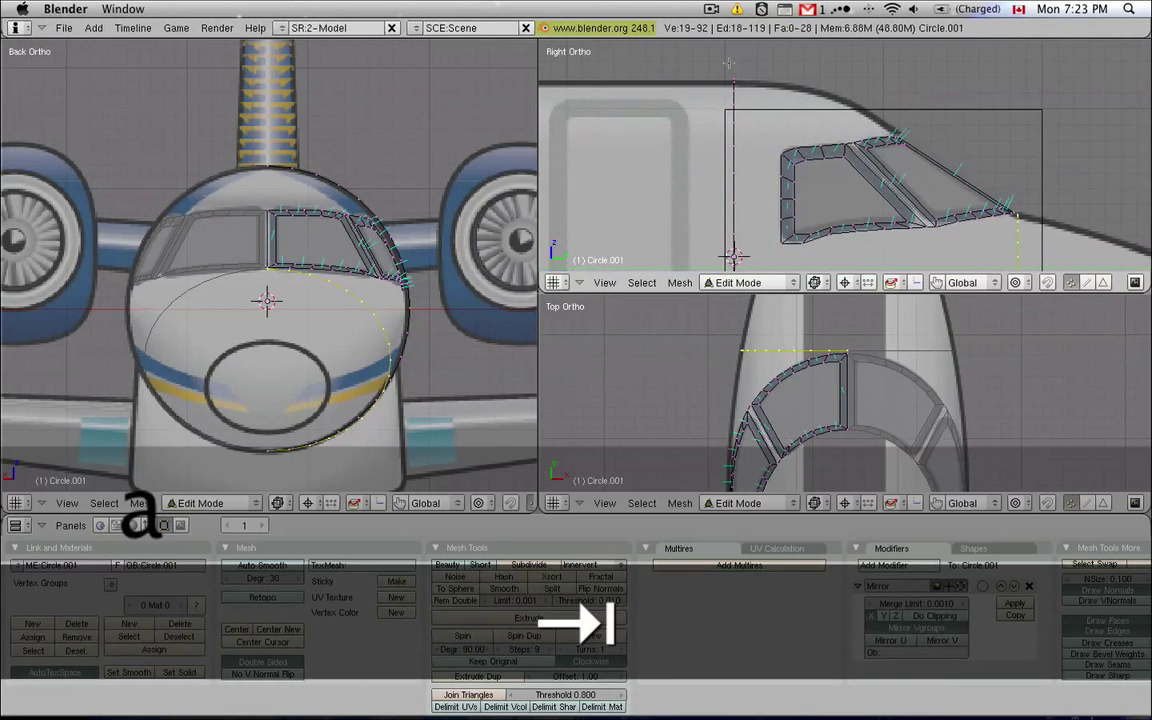
scroll(740, 78, up, 3)
key(l)
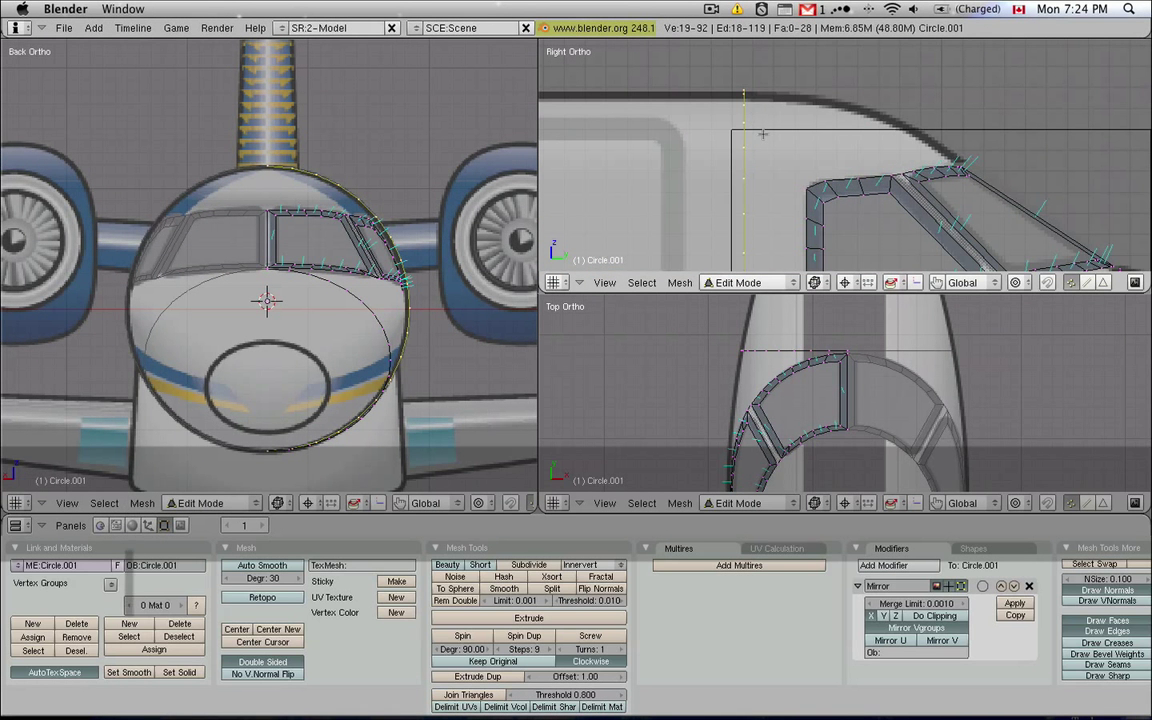
key(e)
click(764, 134)
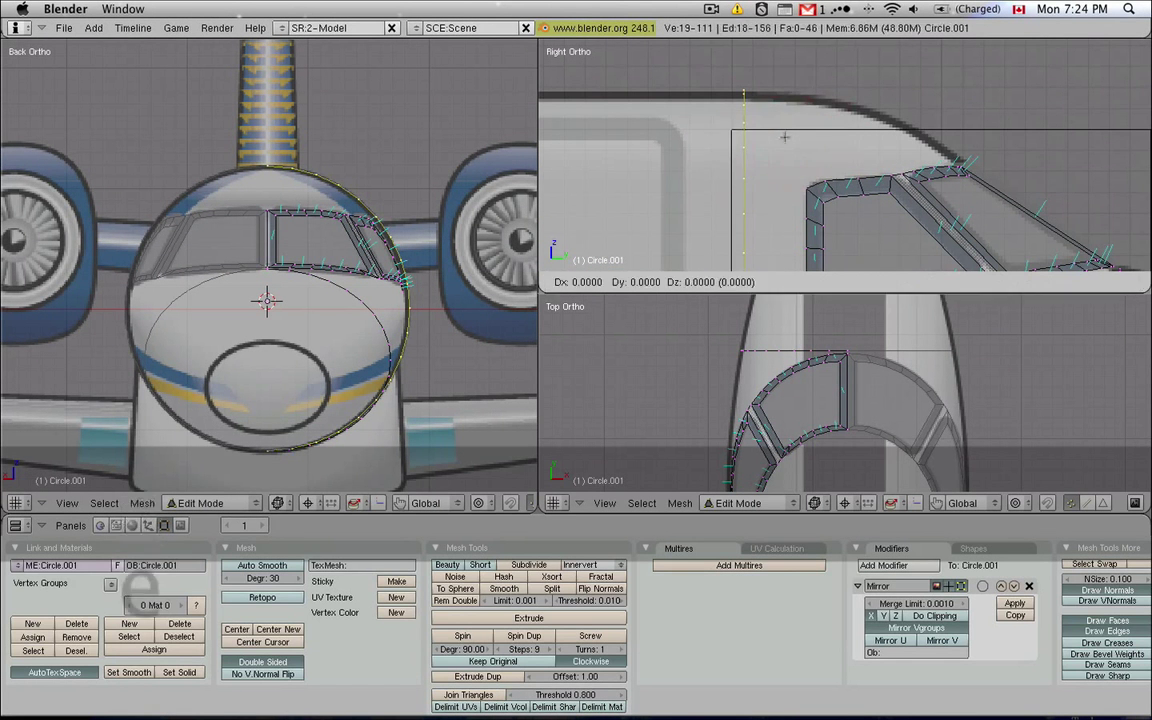
key(y)
click(798, 136)
Move the extruded half-circle edge back about 0.06 along global Y
key(g)
key(x)
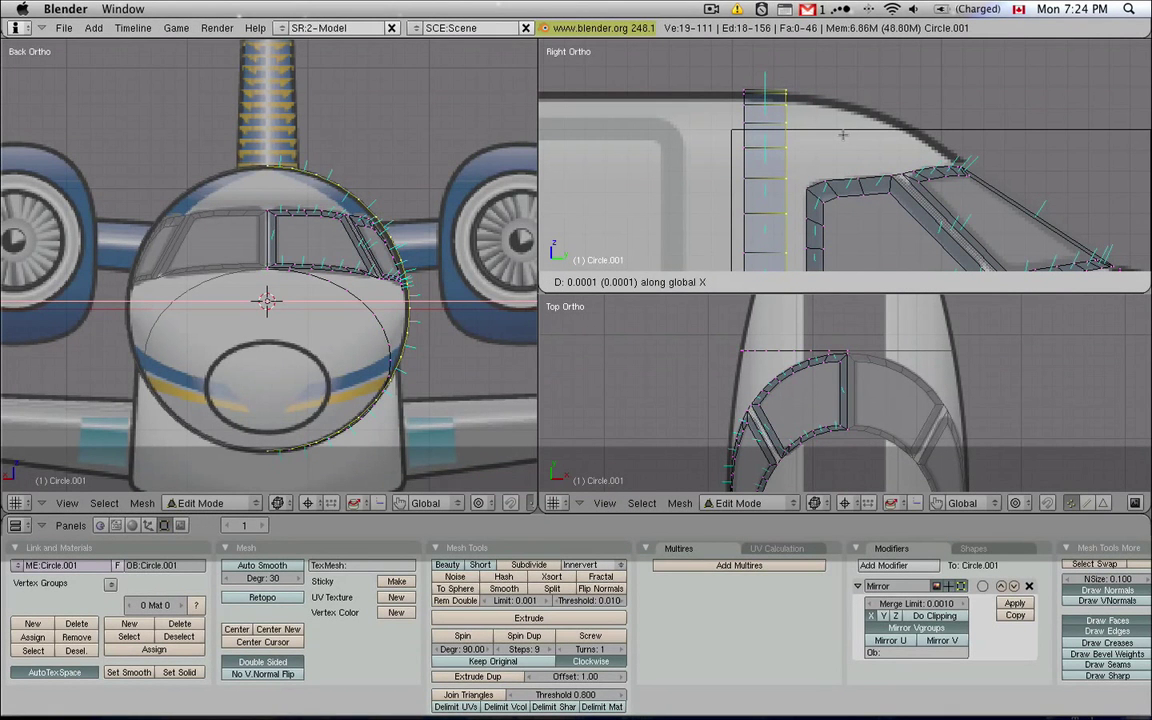
key(y)
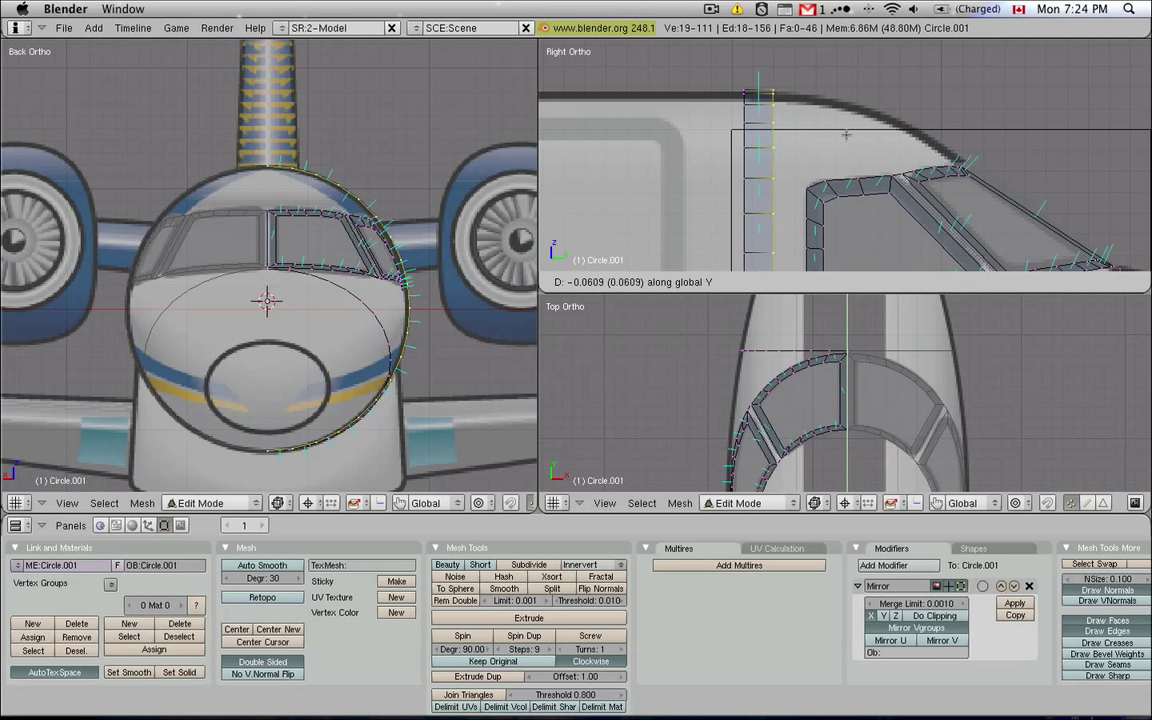
click(845, 134)
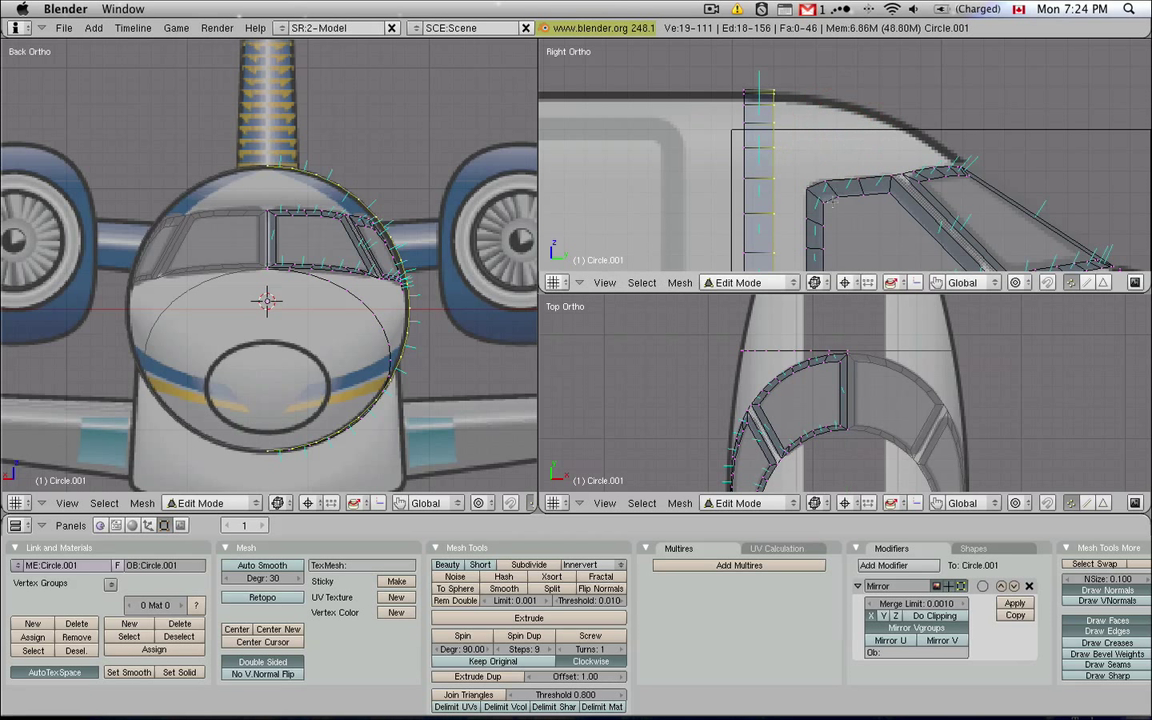
key(a)
key(b)
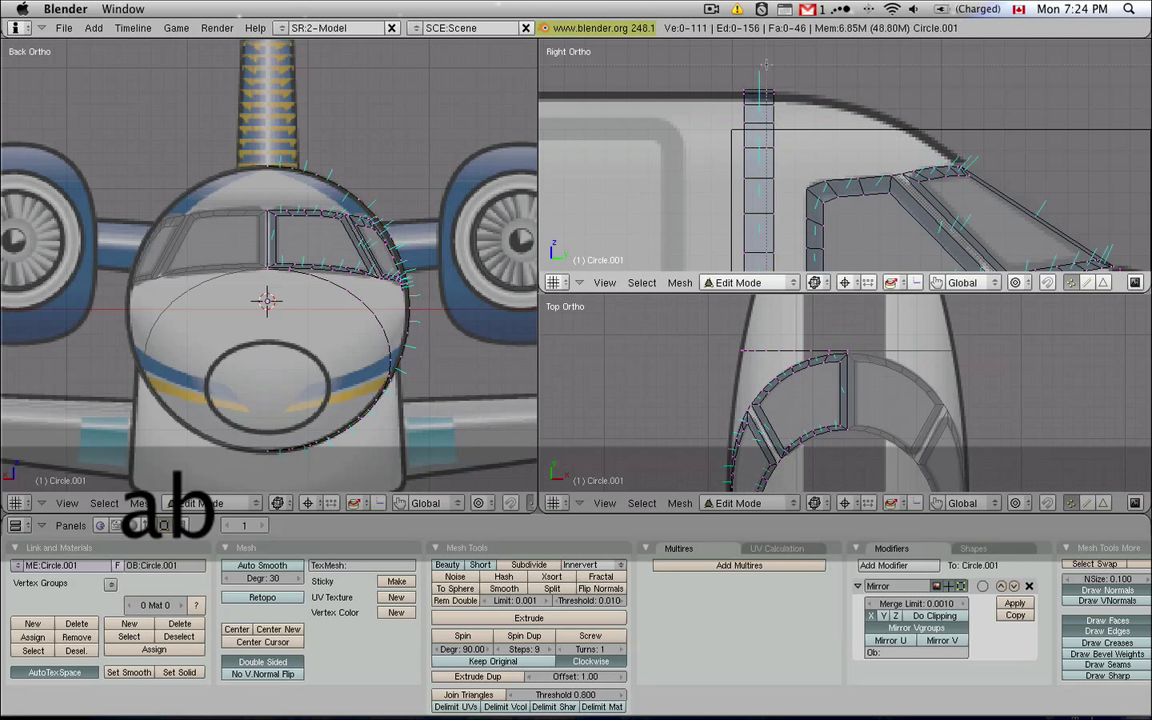
drag(766, 65, 797, 183)
right_click(795, 167)
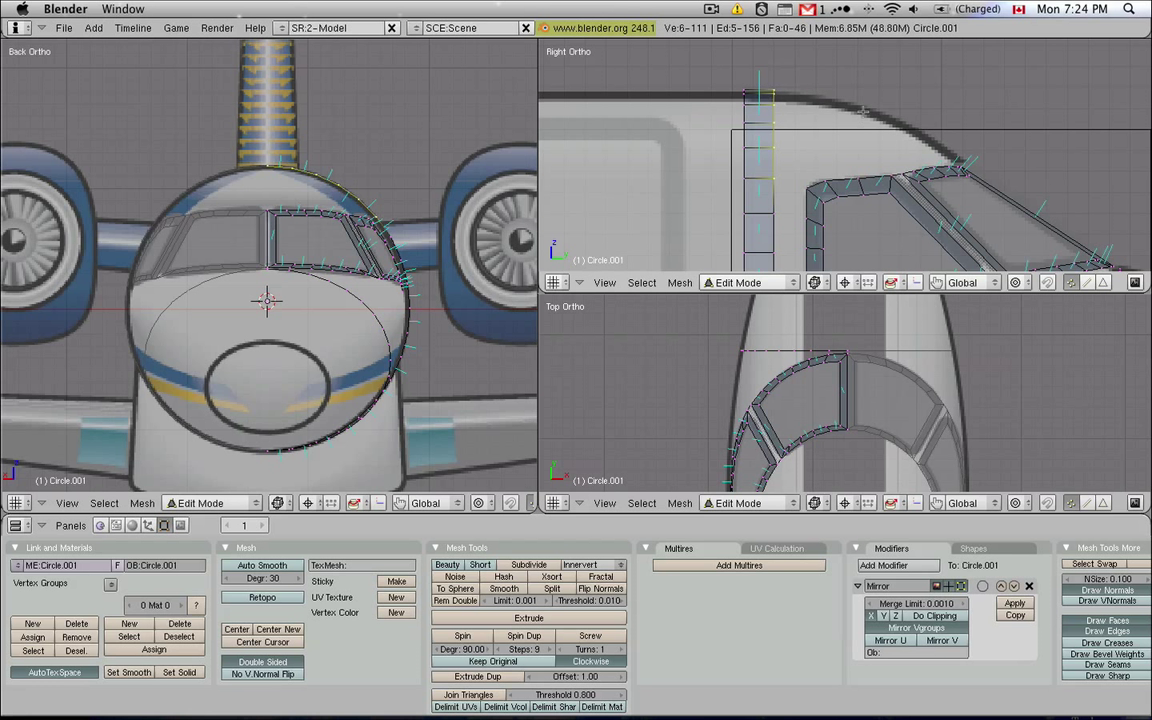
key(a)
Place the 3D cursor at the side vertex of the extruded strip's front edge and clear the selection
scroll(829, 100, down, 3)
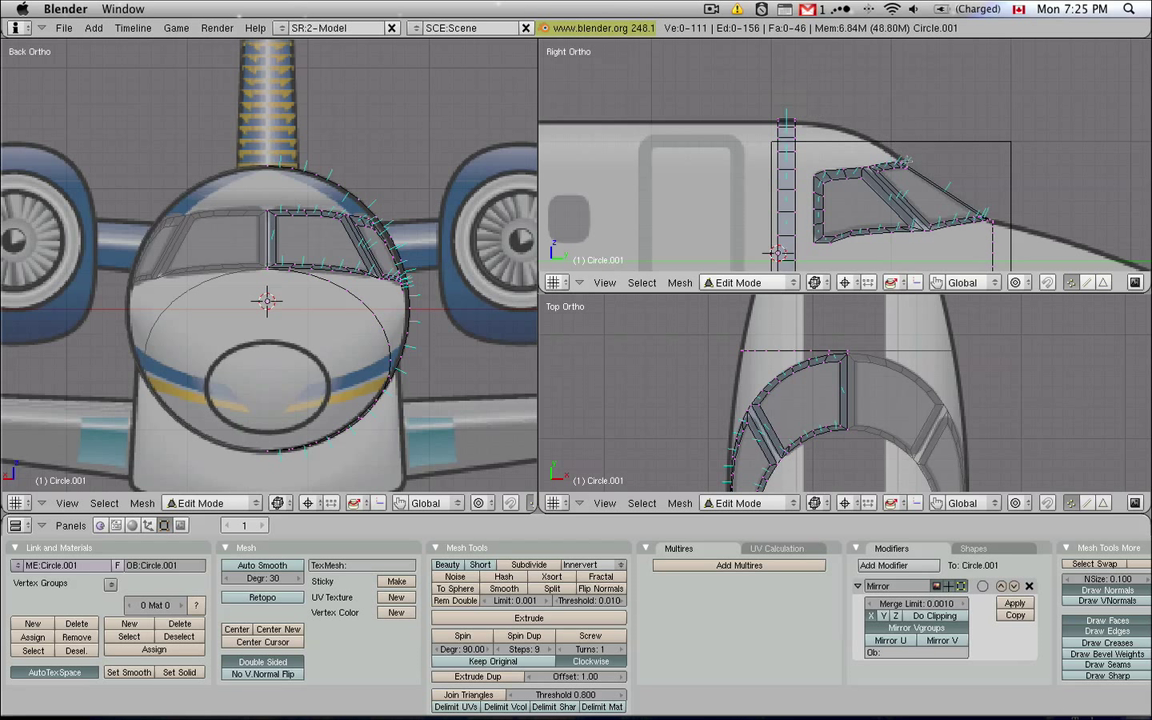
right_click(792, 258)
key(a)
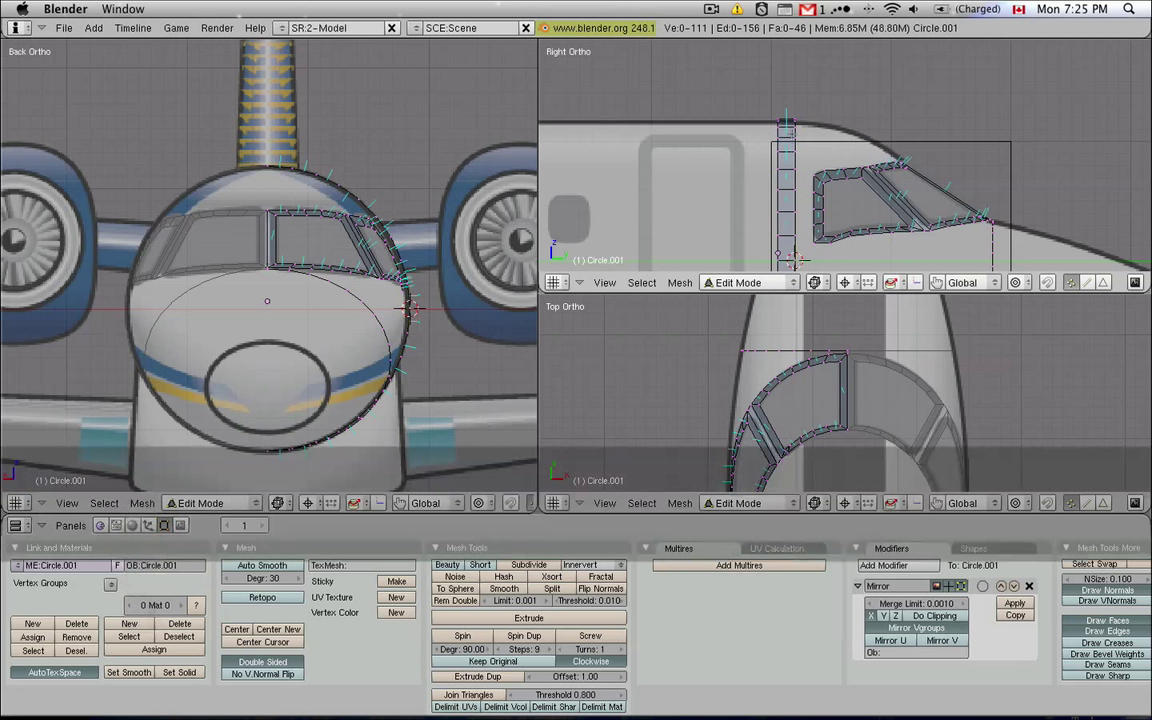
Select the top six vertices of the strip's front edge, extrude their edges and rotate them 10° about the 3D cursor
key(b)
drag(794, 111, 809, 169)
scroll(812, 147, up, 3)
key(e)
click(812, 134)
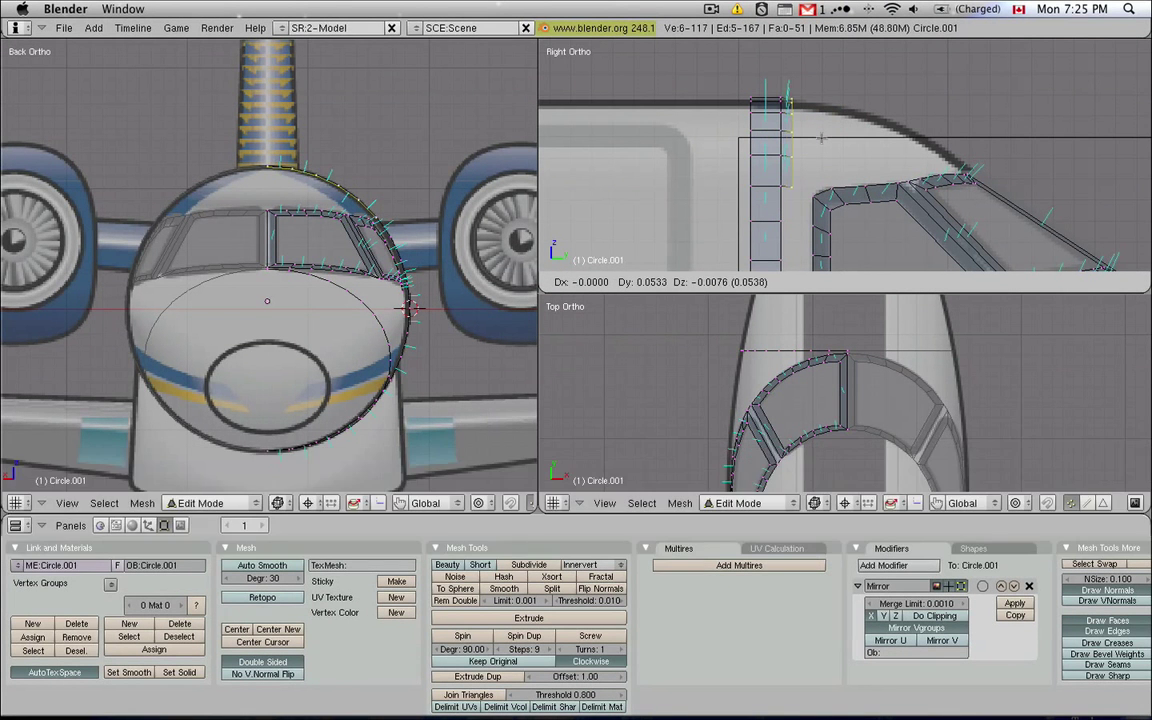
key(r)
key(ctrl)
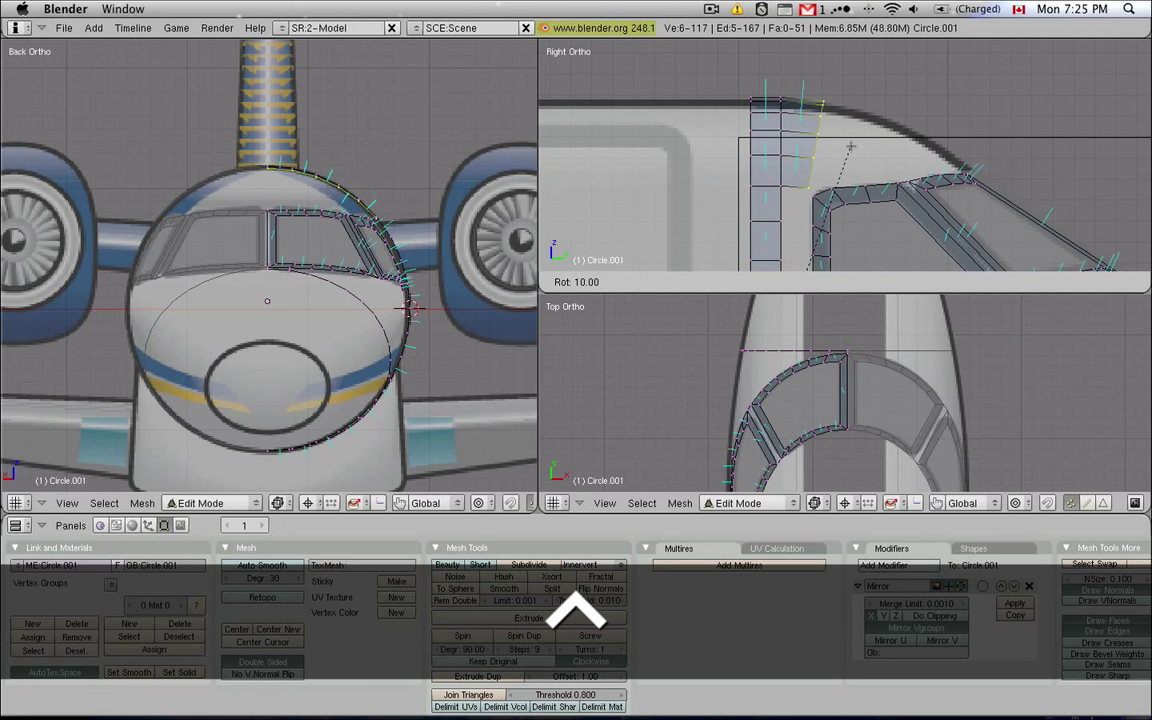
click(850, 147)
Extrude the roof's front edge four more times along the roofline, rotating each new edge 5° about the 3D cursor
key(e)
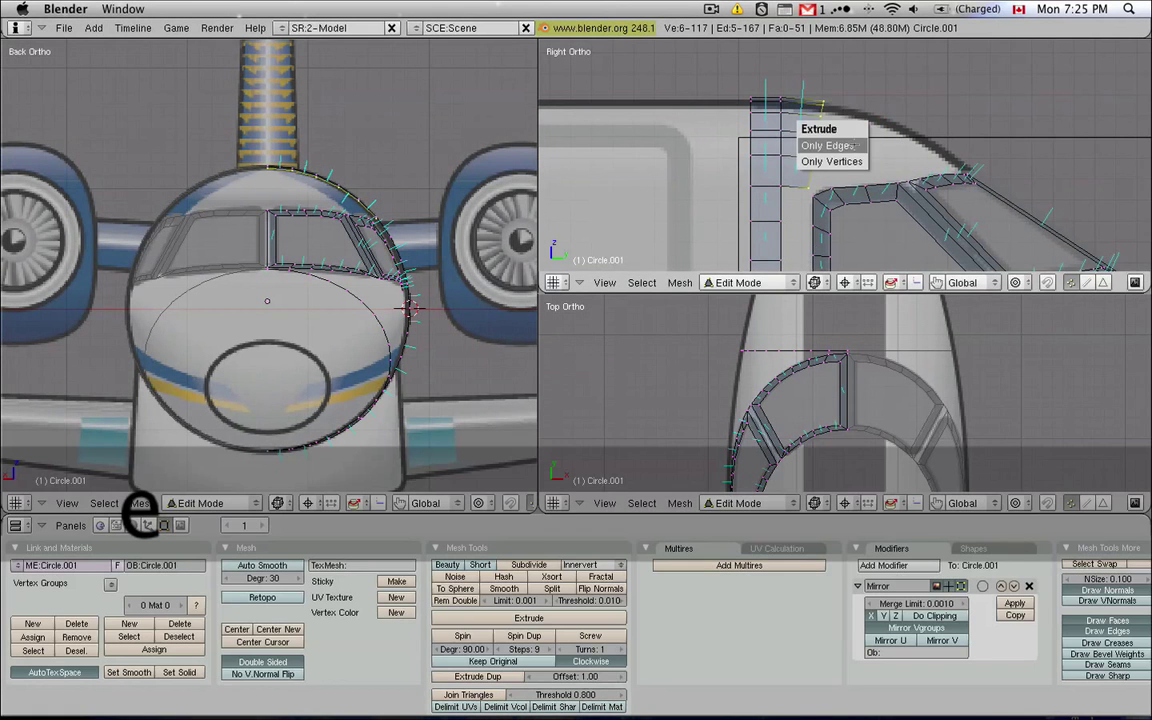
click(852, 145)
key(r)
key(ctrl)
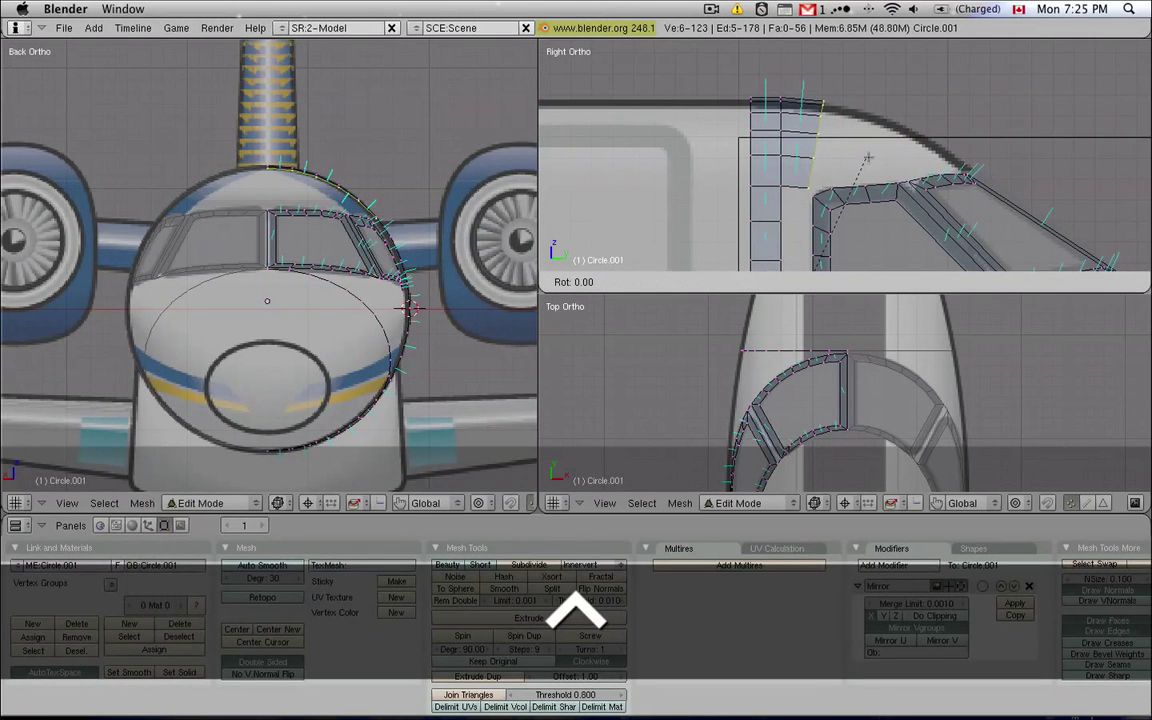
click(868, 158)
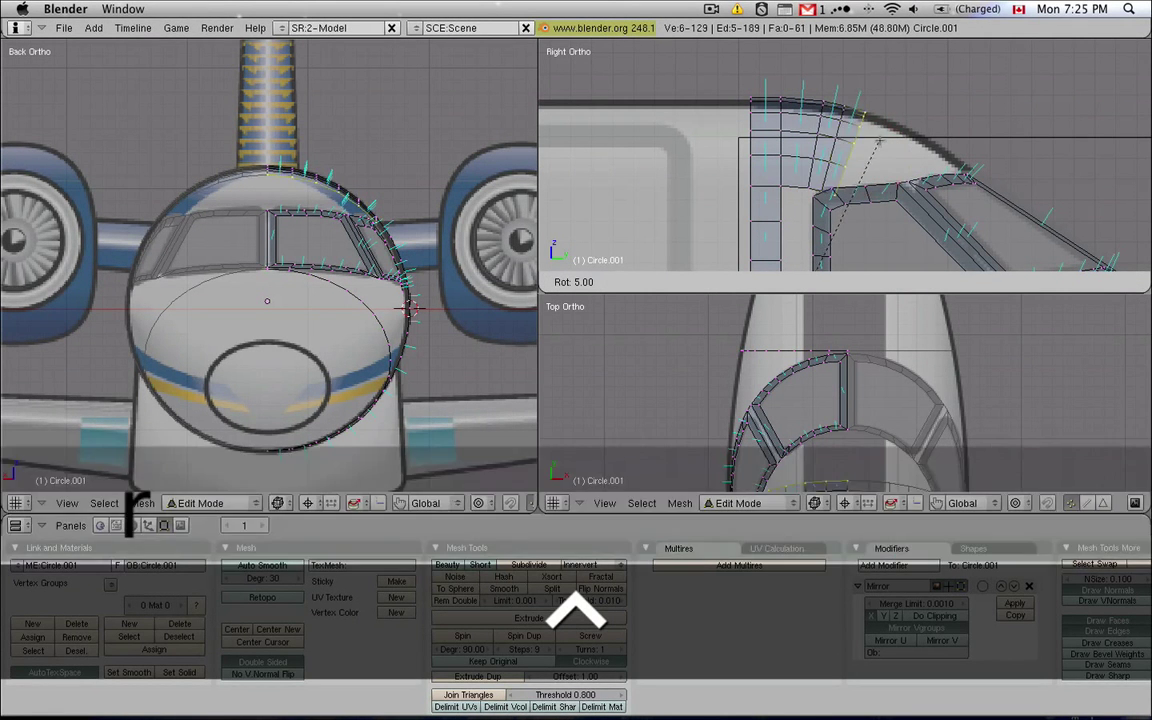
ctrl+click(880, 141)
key(e)
key(r)
click(897, 152)
key(e)
click(952, 141)
key(r)
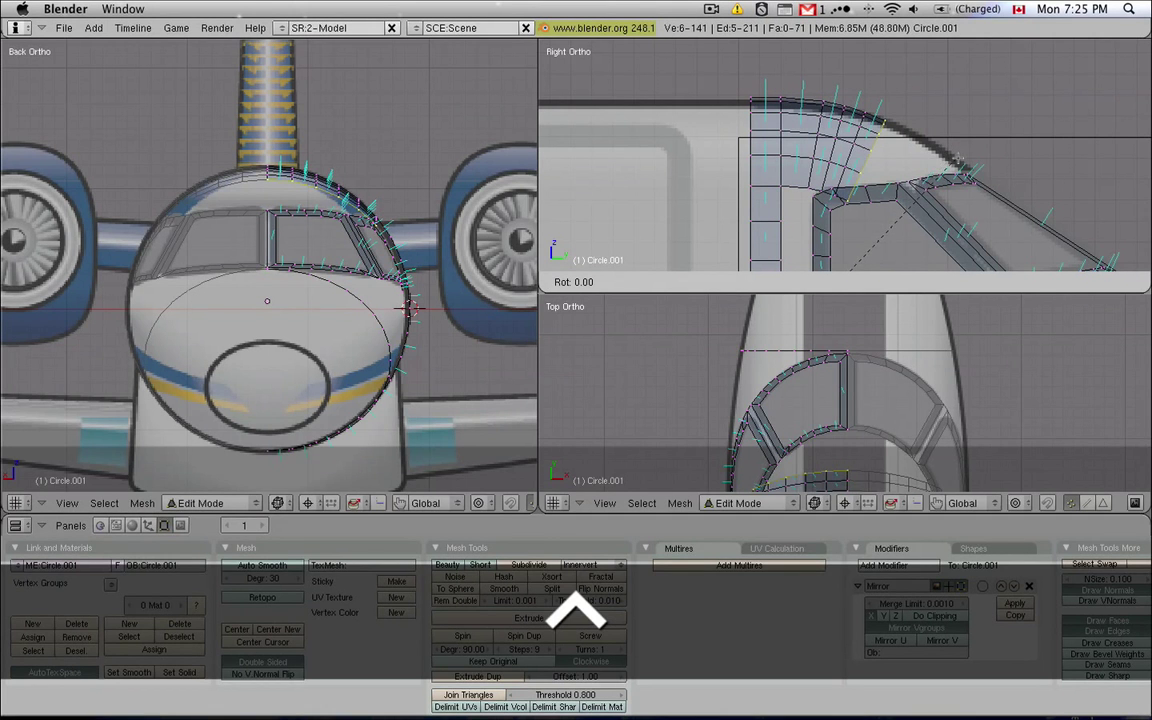
ctrl+click(959, 159)
Extrude and rotate the roof's front edge three more times until it reaches the top of the windshield frame
key(e)
click(964, 141)
key(r)
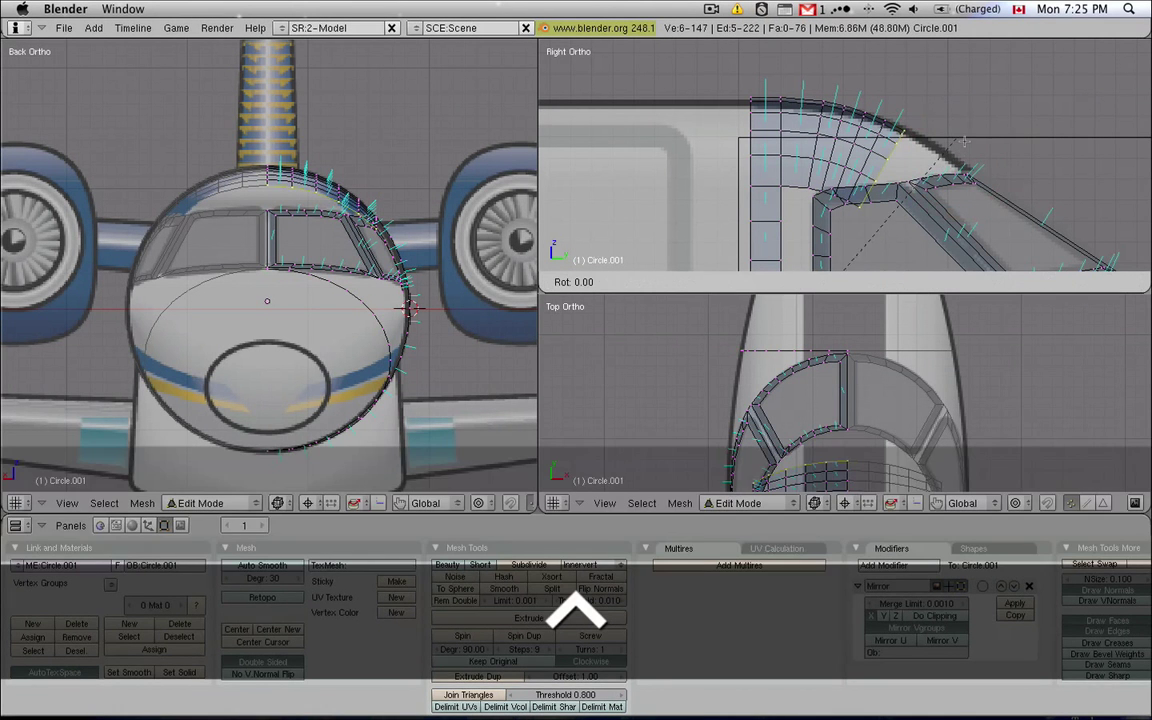
click(963, 142)
key(e)
click(964, 144)
key(r)
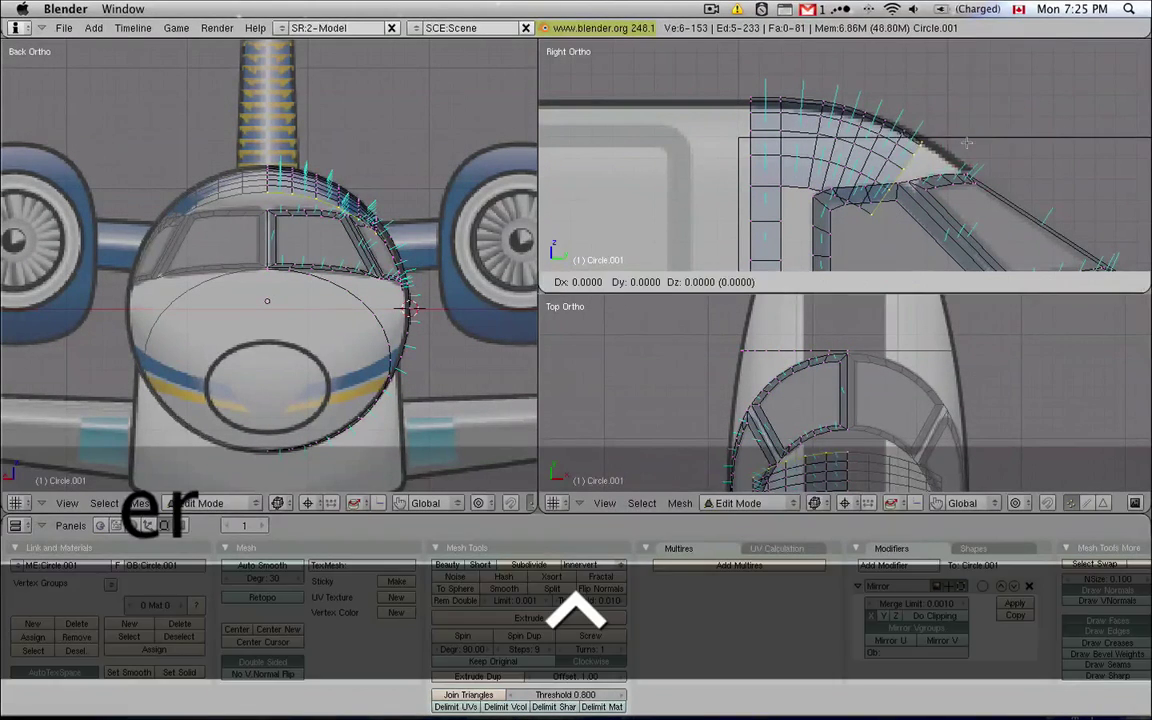
click(980, 157)
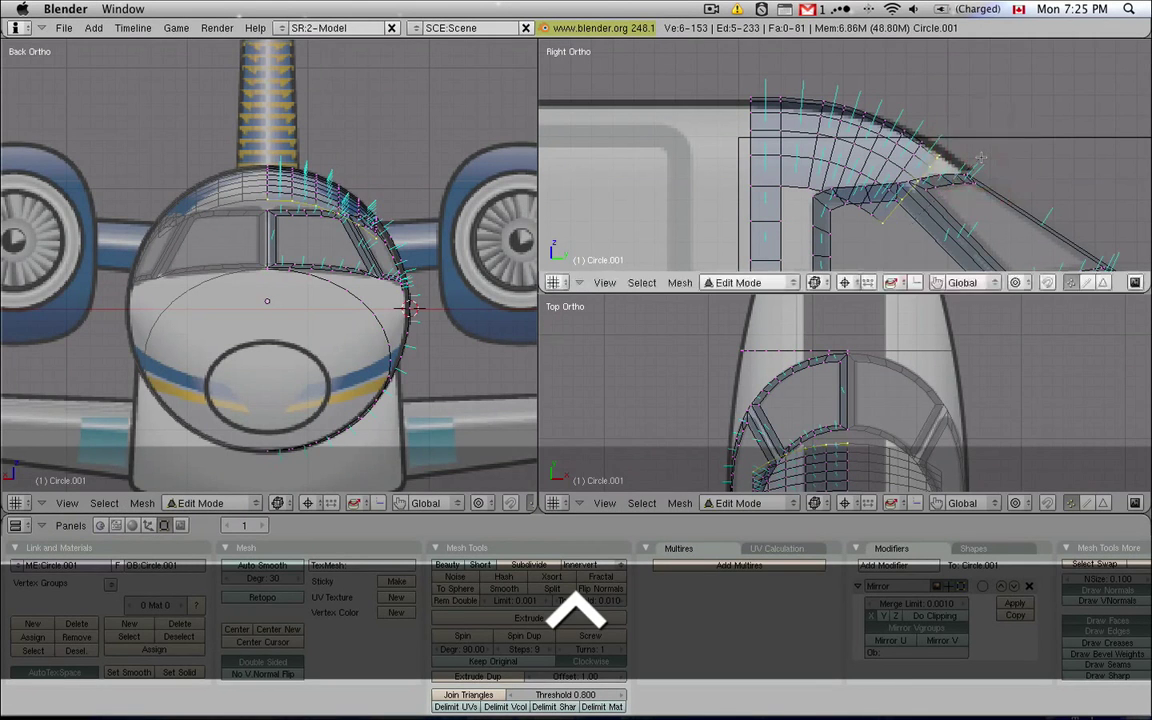
key(e)
click(985, 160)
key(r)
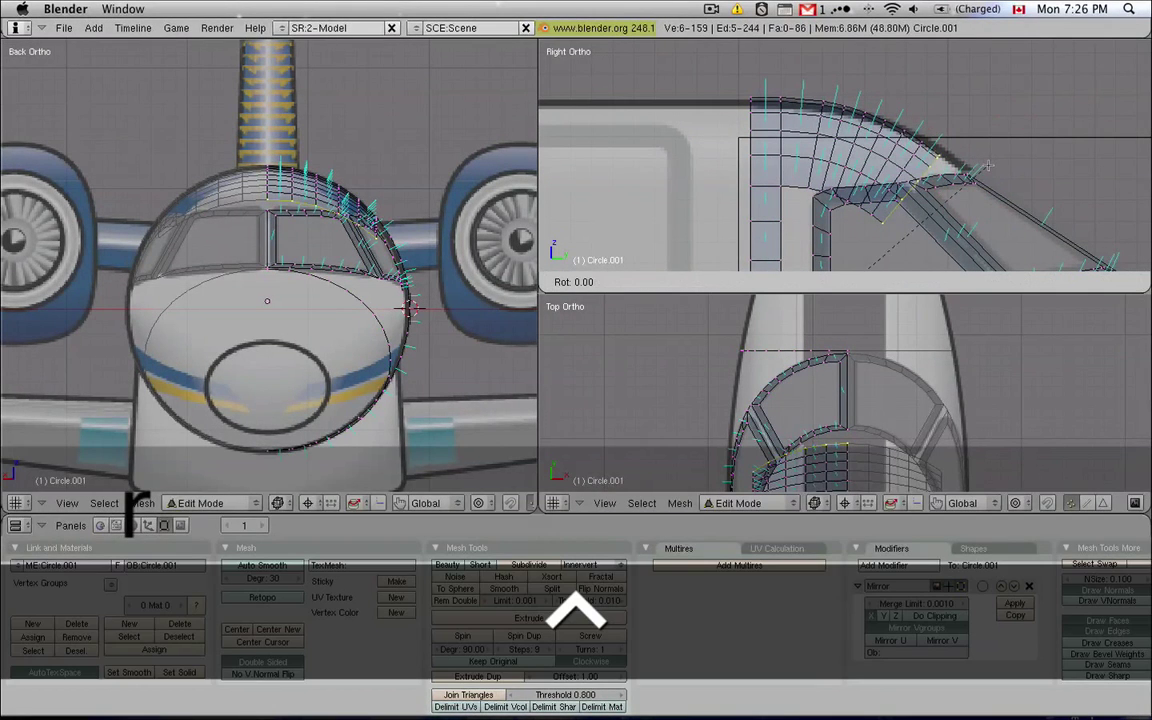
ctrl+click(996, 174)
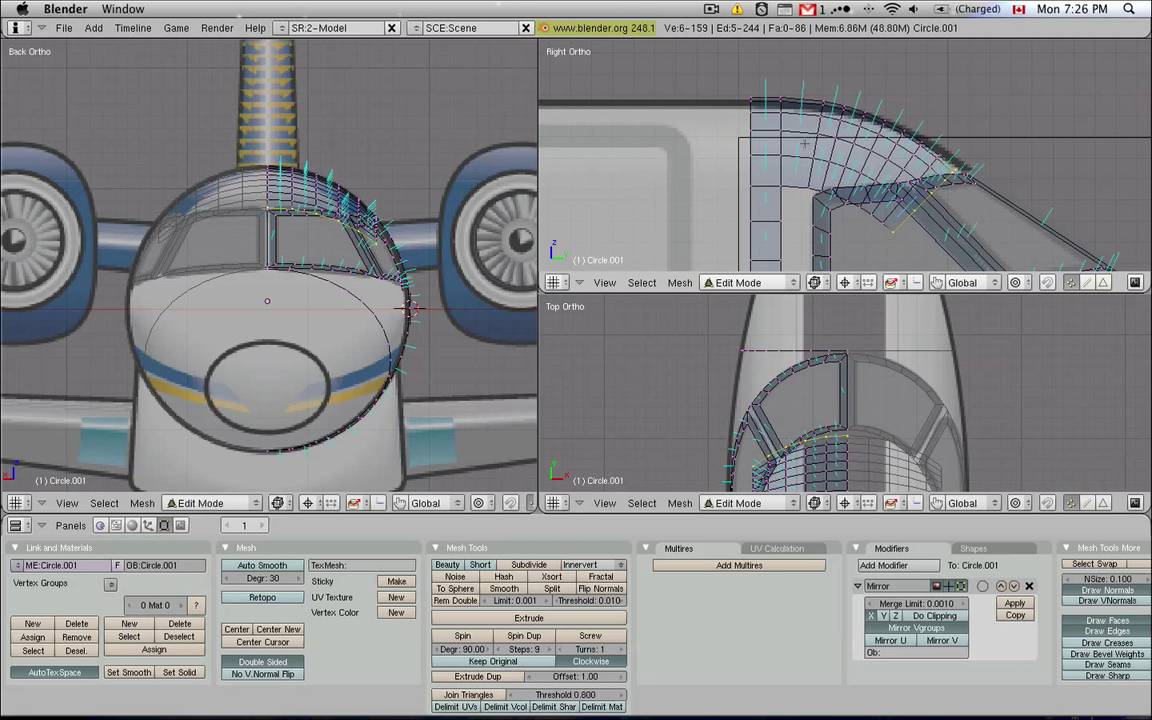
Select the whole linked roof mesh and scale it by about 1.05 along global Y to meet the windshield frame
key(ctrl+l)
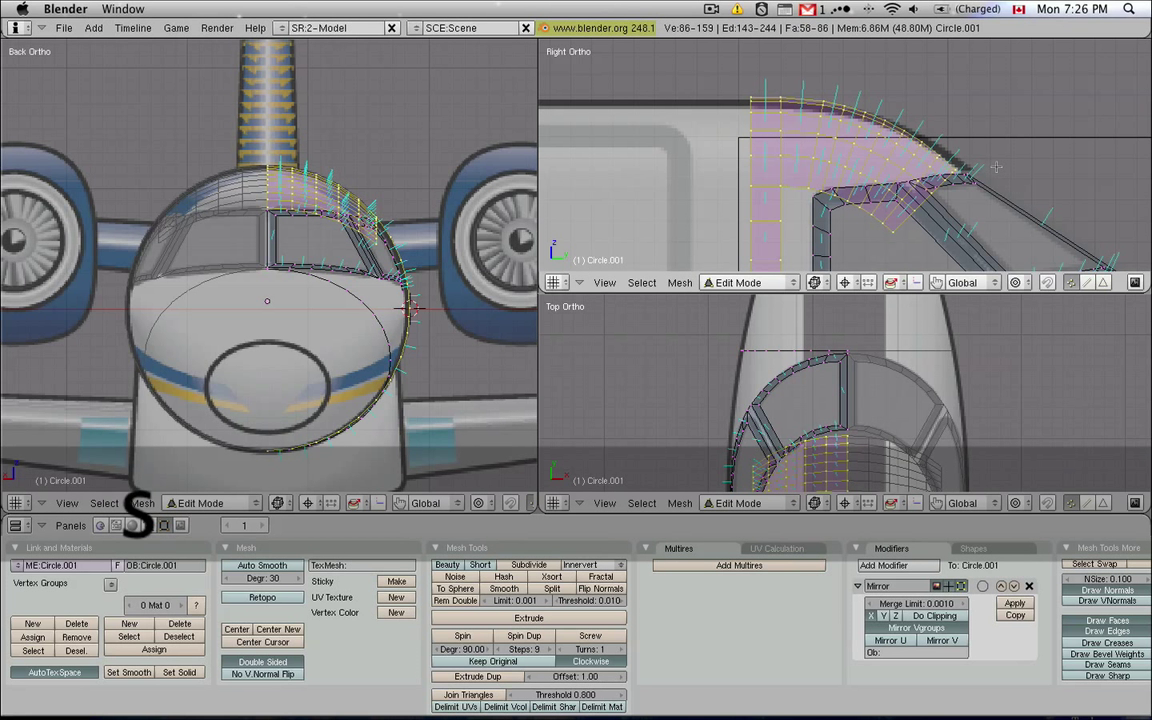
key(s)
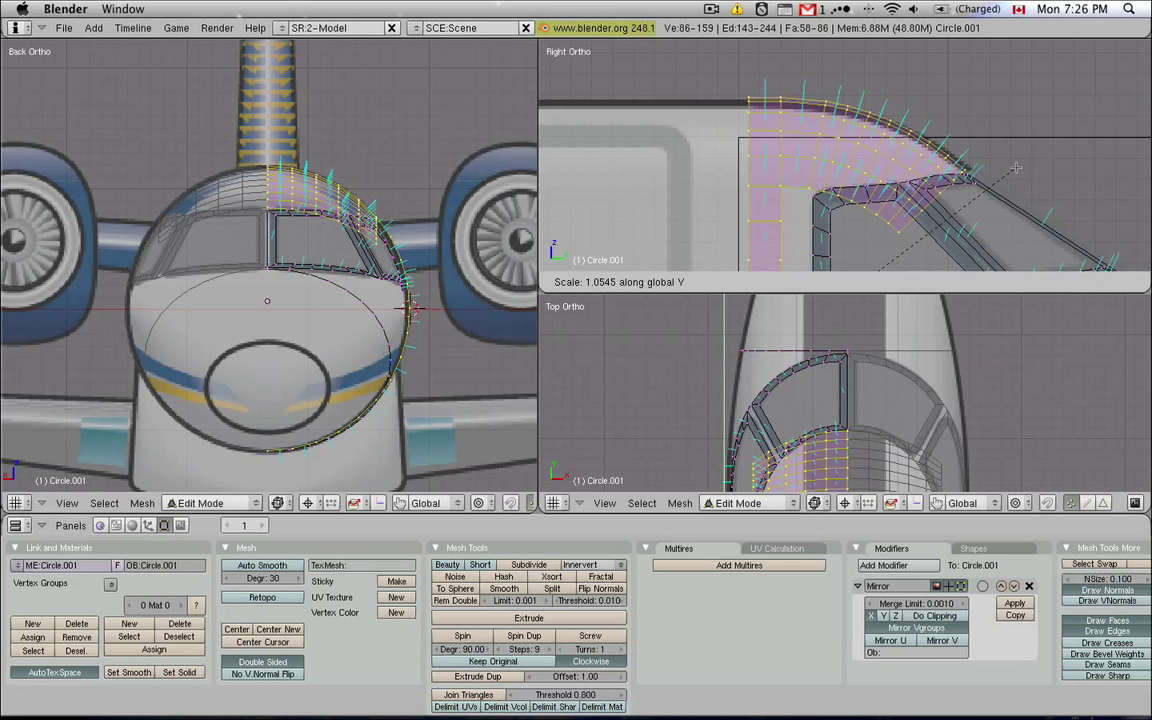
click(1015, 166)
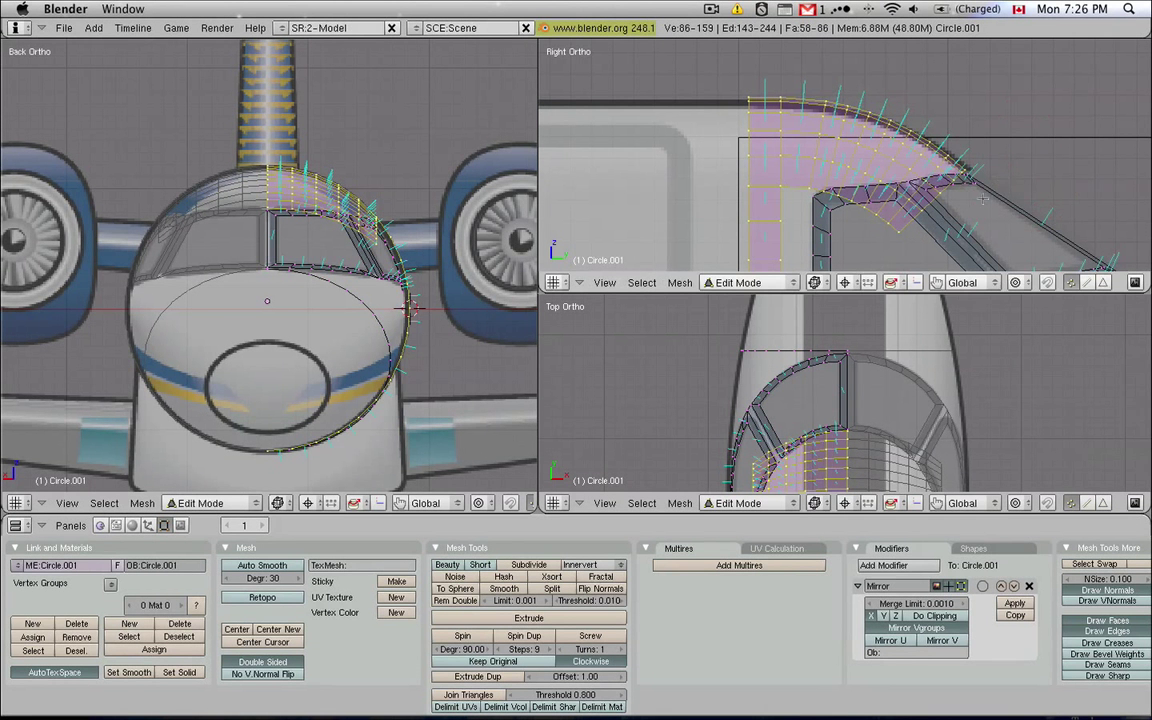
Display the model as a solid in object mode and set its shading to smooth
key(Tab)
key(z)
mouse_move(888, 89)
middle_down()
mouse_move(746, 129)
mouse_move(740, 170)
mouse_move(746, 200)
mouse_move(870, 177)
mouse_move(910, 231)
mouse_move(887, 180)
mouse_move(748, 159)
mouse_move(777, 185)
middle_up()
click(130, 675)
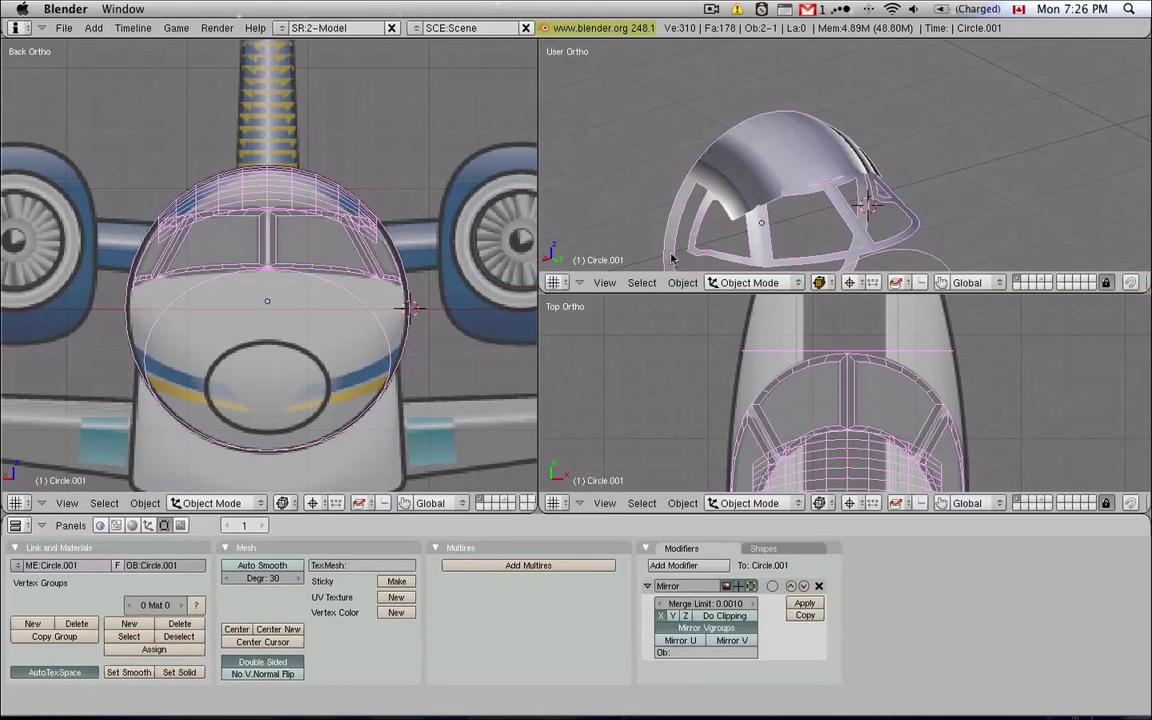
Recalculate the normals of the selected roof mesh to face outside and inspect the shaded surface
key(Tab)
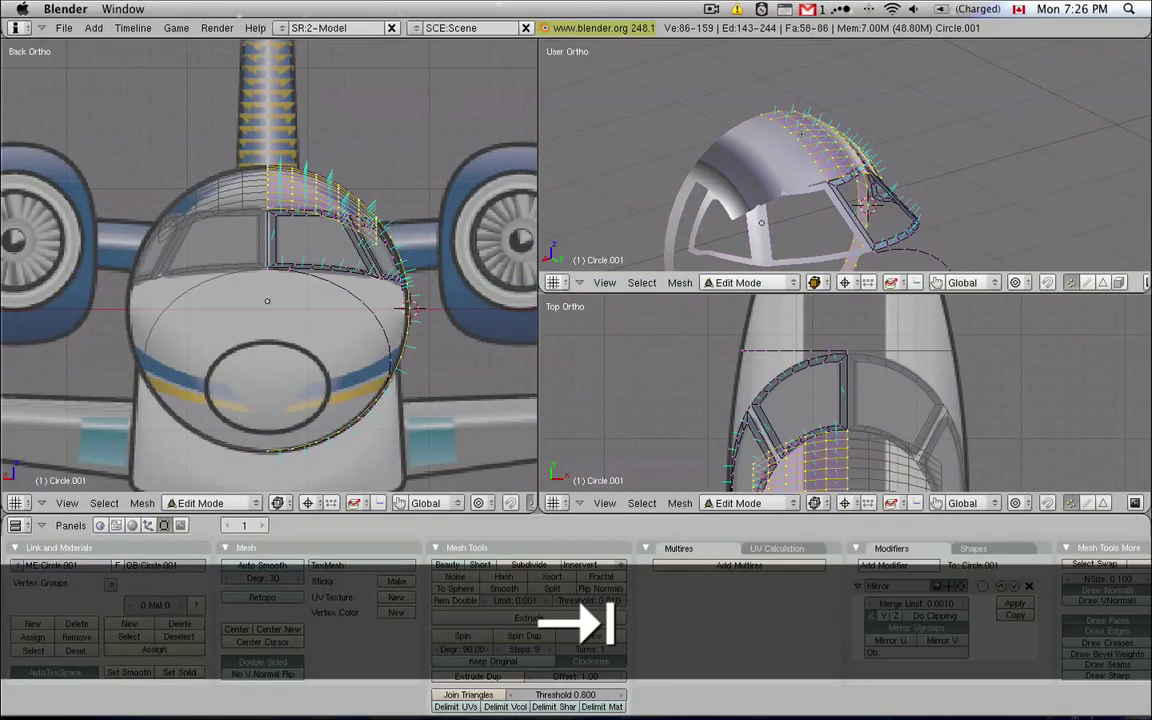
key(ctrl+n)
click(727, 141)
key(Tab)
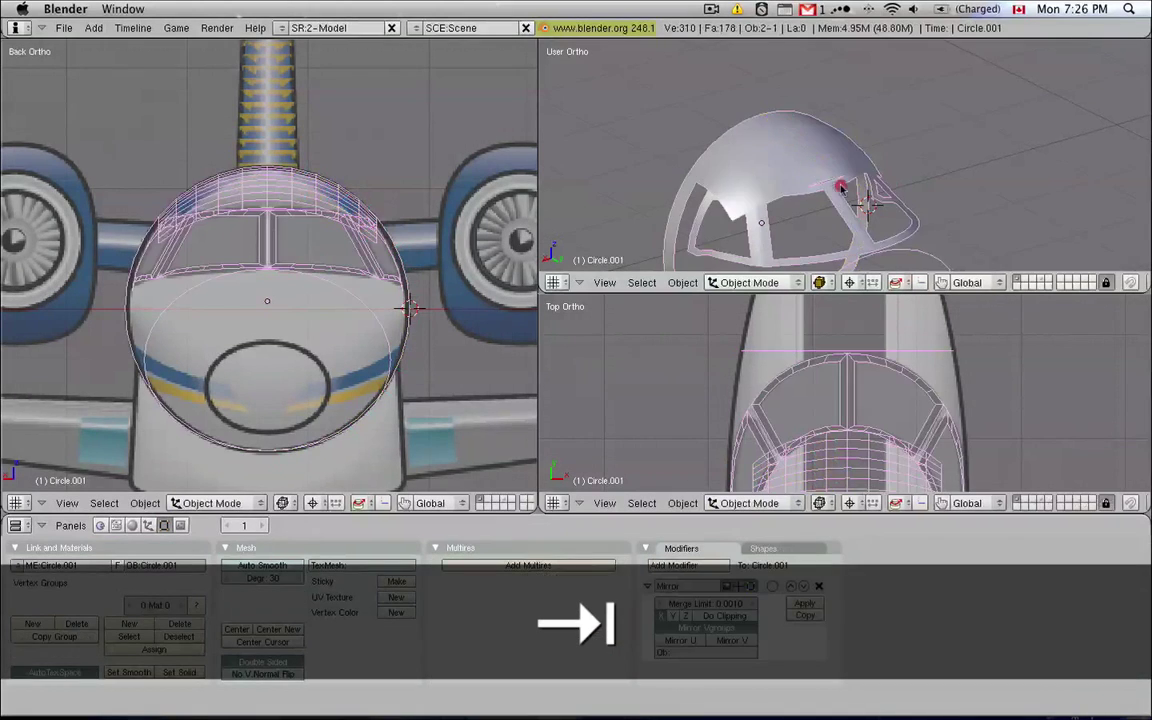
middle_drag(762, 170, 898, 120)
Move the roof's front-edge vertex beside the centerline about 0.04 along global X to align with the windshield frame
key(KP_3)
key(z)
mouse_move(420, 198)
middle_down()
mouse_move(296, 249)
mouse_move(200, 247)
mouse_move(206, 257)
middle_up()
key(z)
key(z)
key(z)
key(Tab)
key(z)
scroll(253, 251, up, 3)
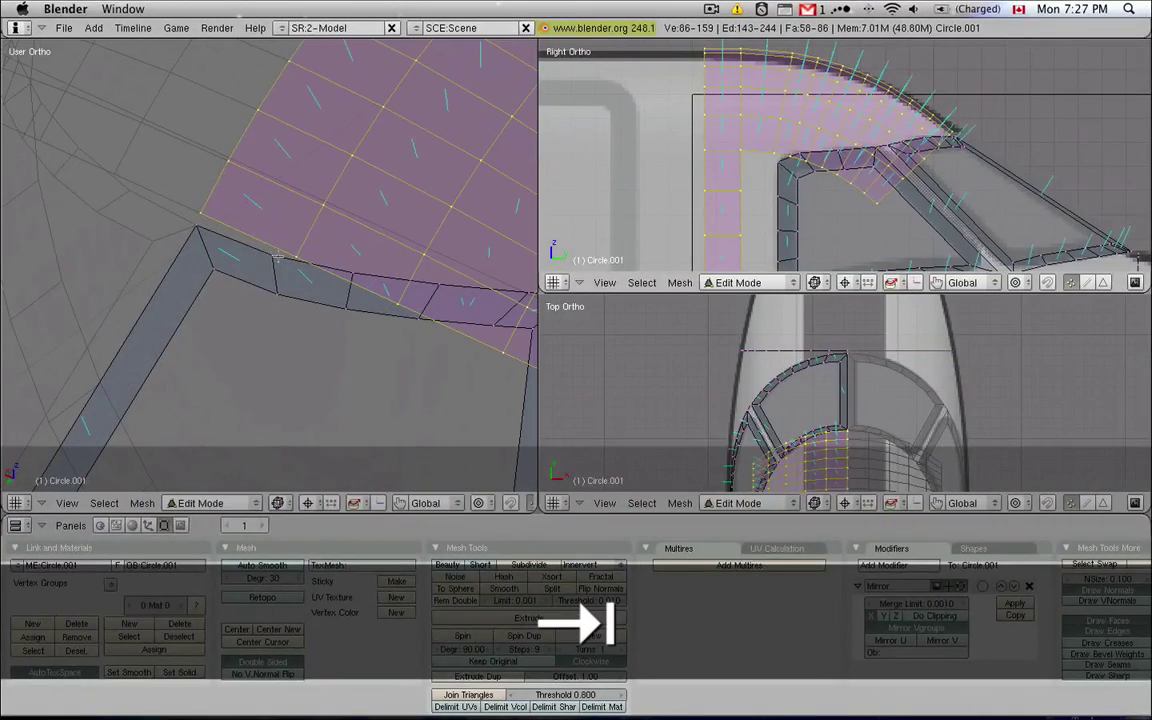
right_click(297, 257)
key(g)
key(x)
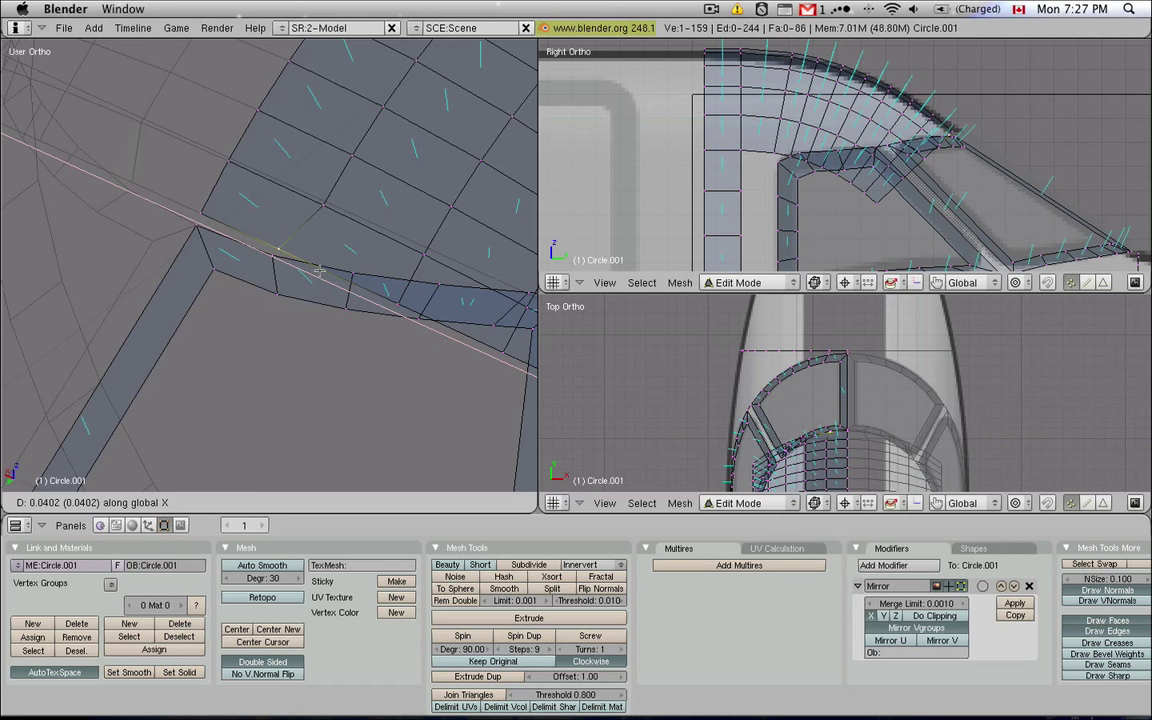
click(316, 267)
Shift the roof vertex directly behind the adjusted one along global X toward the centerline
right_click(300, 188)
key(g)
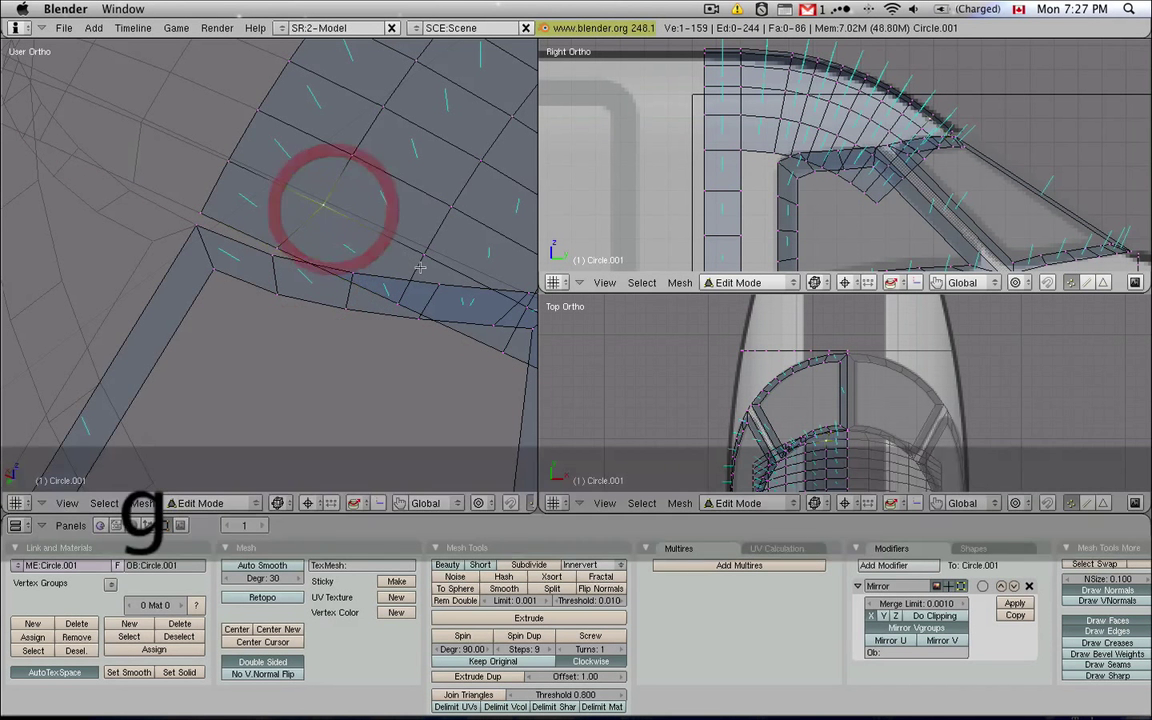
key(x)
click(411, 211)
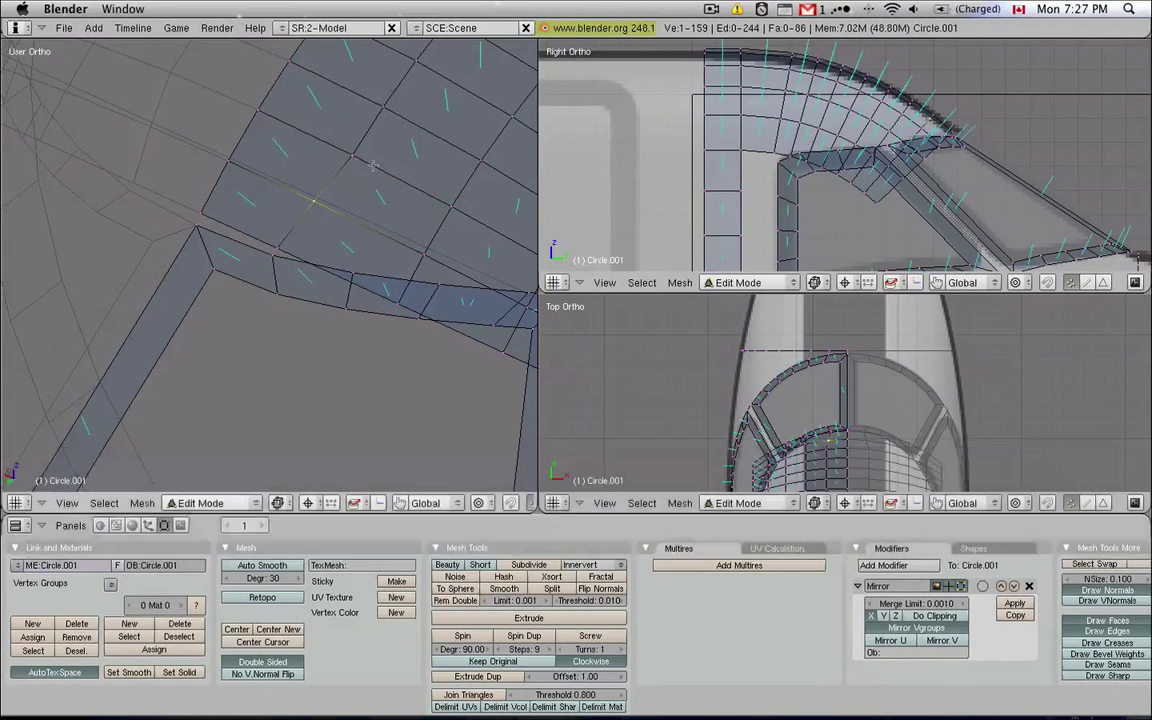
Move the next roof vertex behind the adjusted ones about 0.006 along global X, continuing the row beside the centerline
key(g)
key(x)
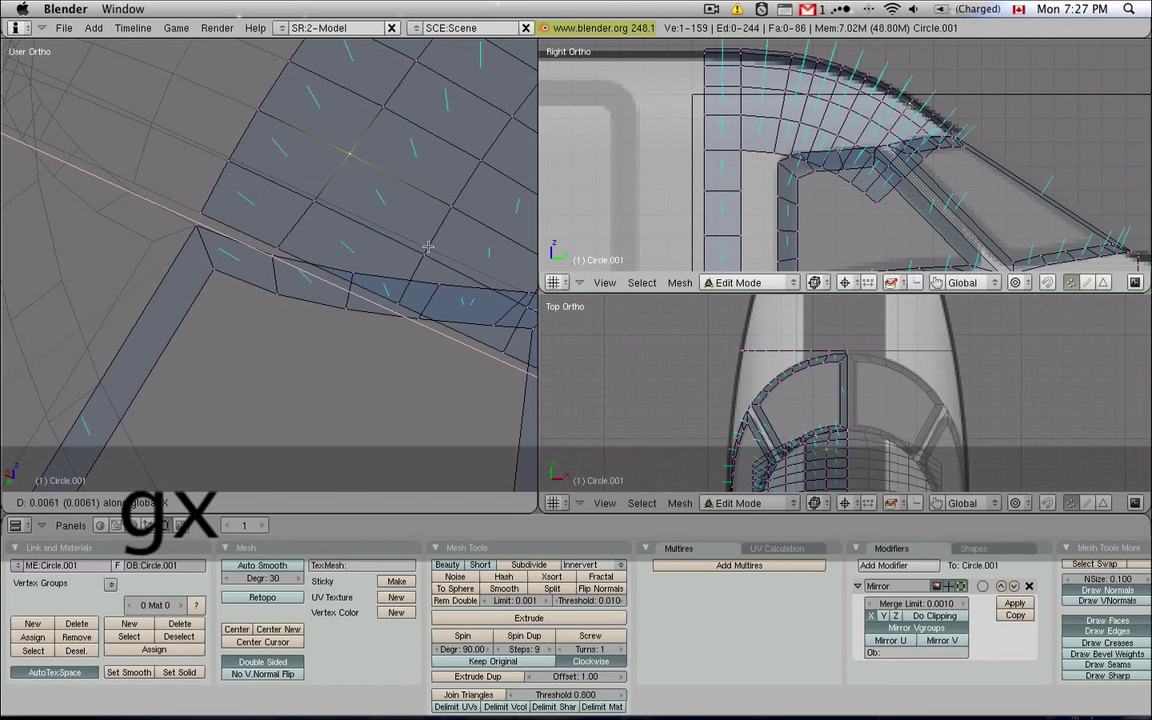
click(290, 256)
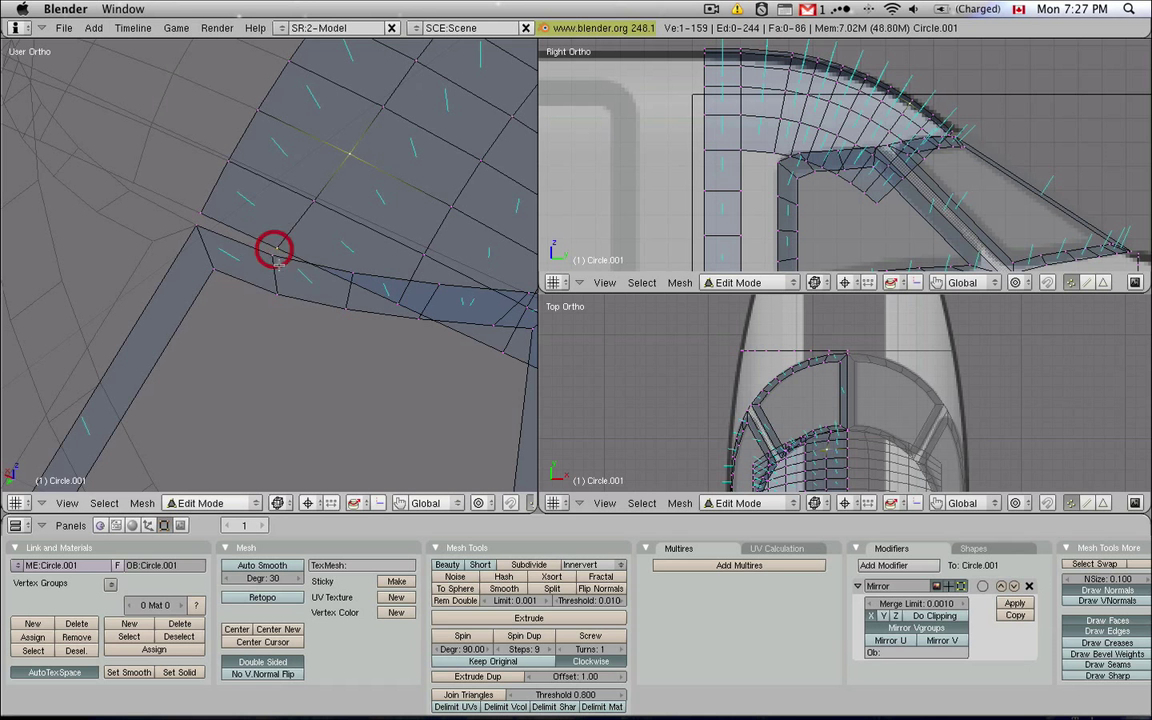
Merge the roof's front-edge vertices at and beside the centerline onto the matching windshield-frame vertices
click(275, 248)
key(alt+m)
click(360, 278)
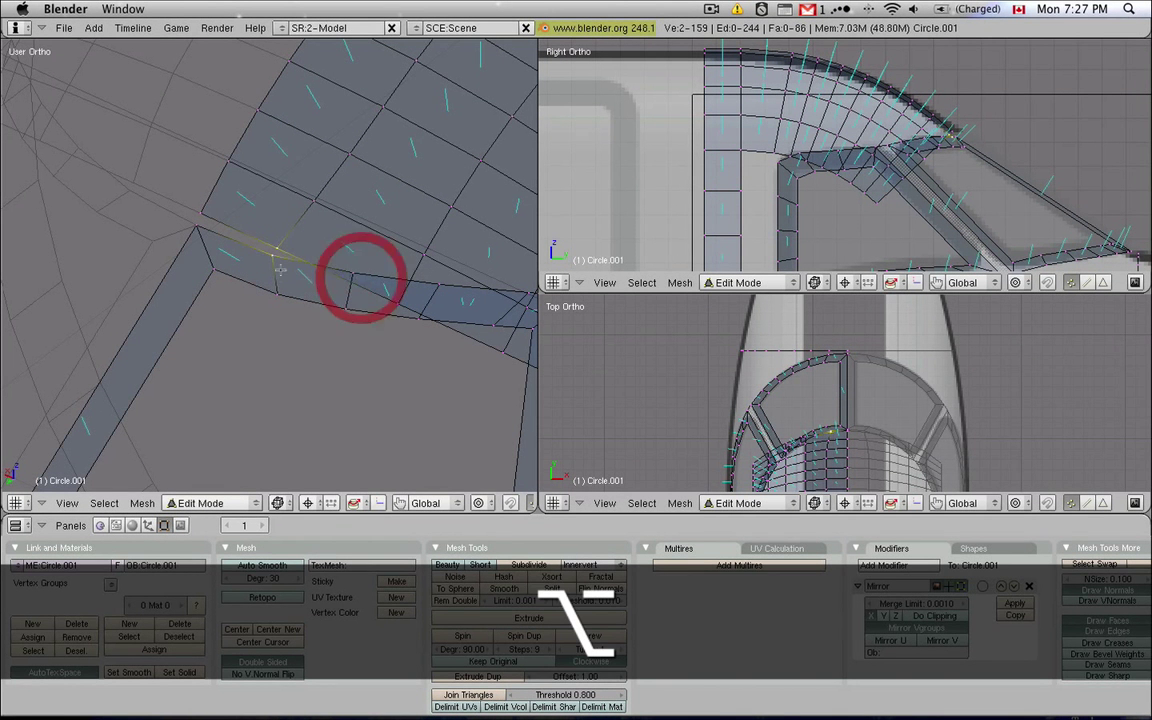
right_click(210, 219)
shift+right_click(203, 234)
key(alt+m)
click(294, 237)
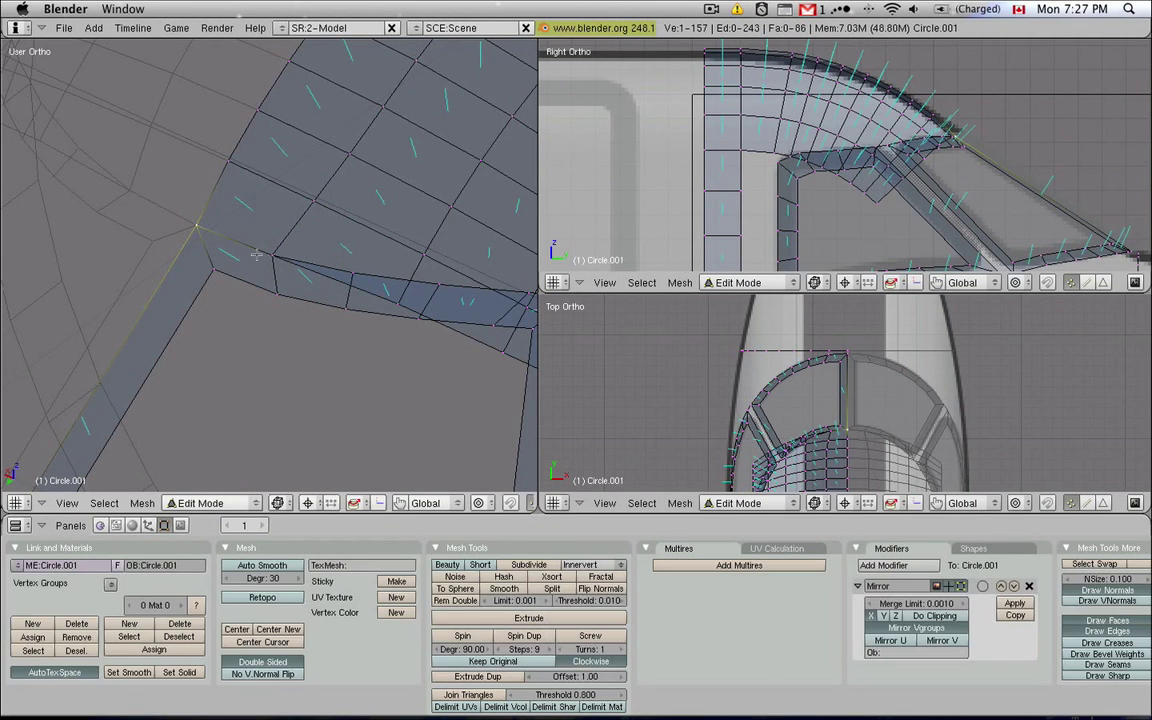
Merge the next two roof vertices along the windshield's upper edge onto the frame vertices they overlap
scroll(391, 287, down, 1)
shift+middle_drag(429, 327, 308, 300)
right_click(262, 275)
key(alt+m)
click(321, 283)
shift+right_click(333, 297)
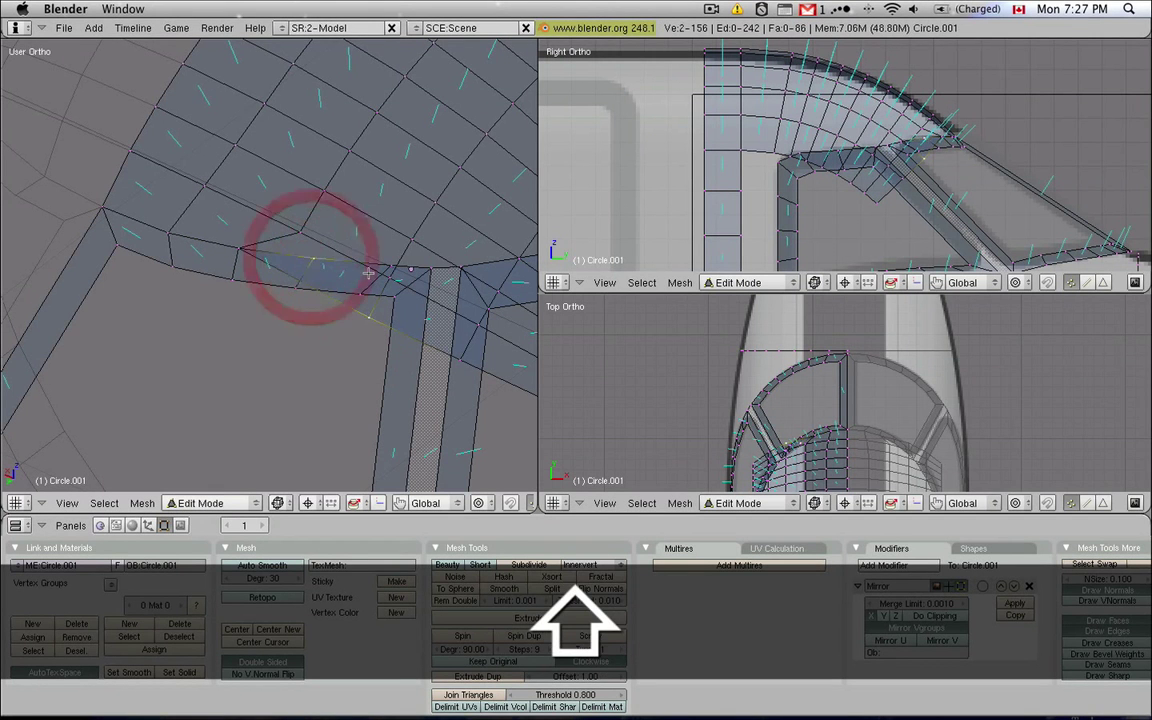
shift+right_click(278, 231)
key(alt+m)
click(367, 274)
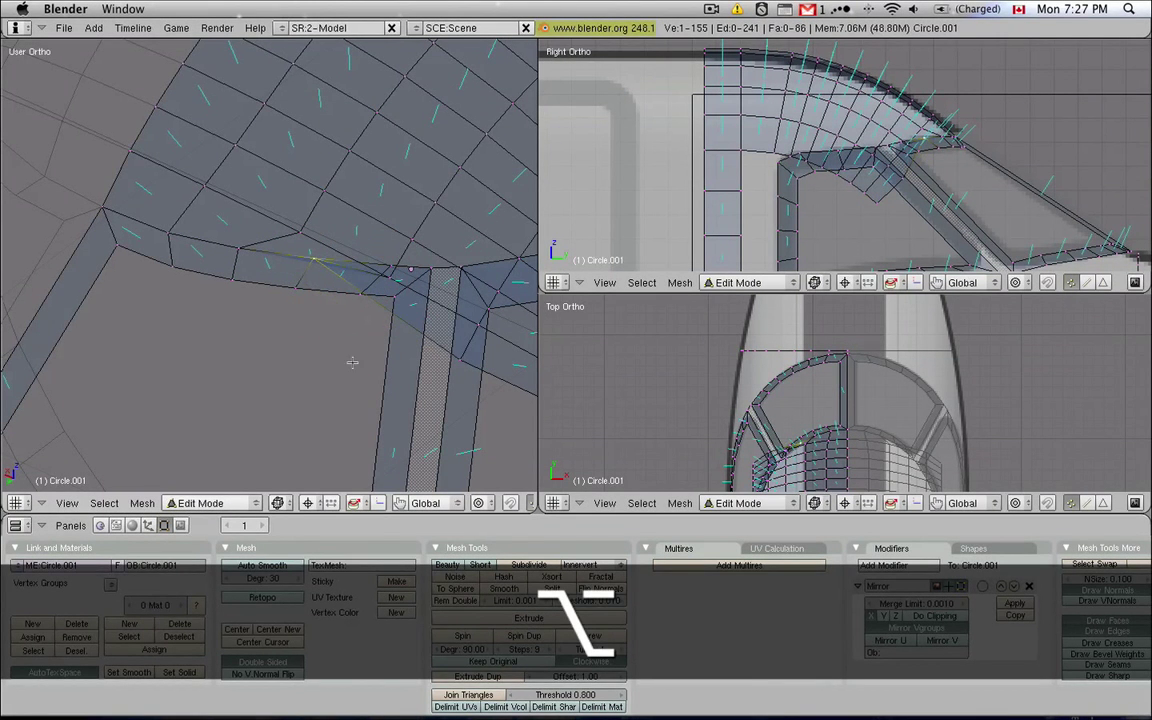
Merge the roof vertex nearest the windshield's side pillar onto the last frame vertex before the pillar's corner
alt+drag(333, 371, 351, 365)
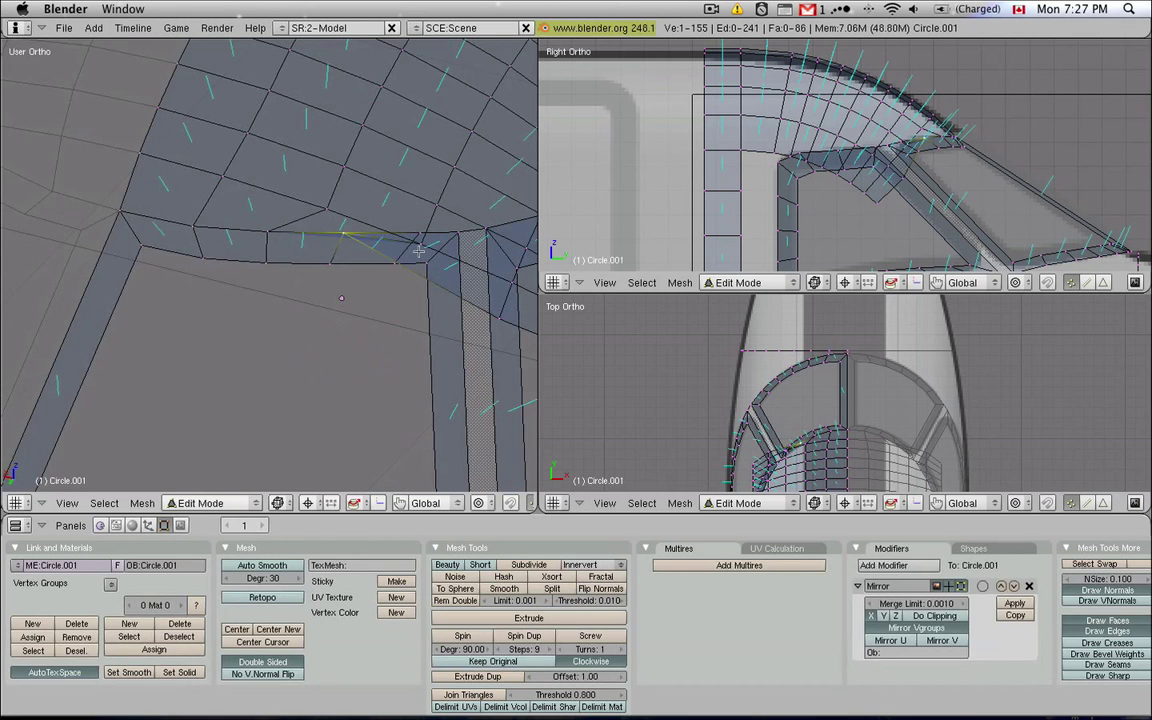
shift+middle_drag(429, 236, 309, 247)
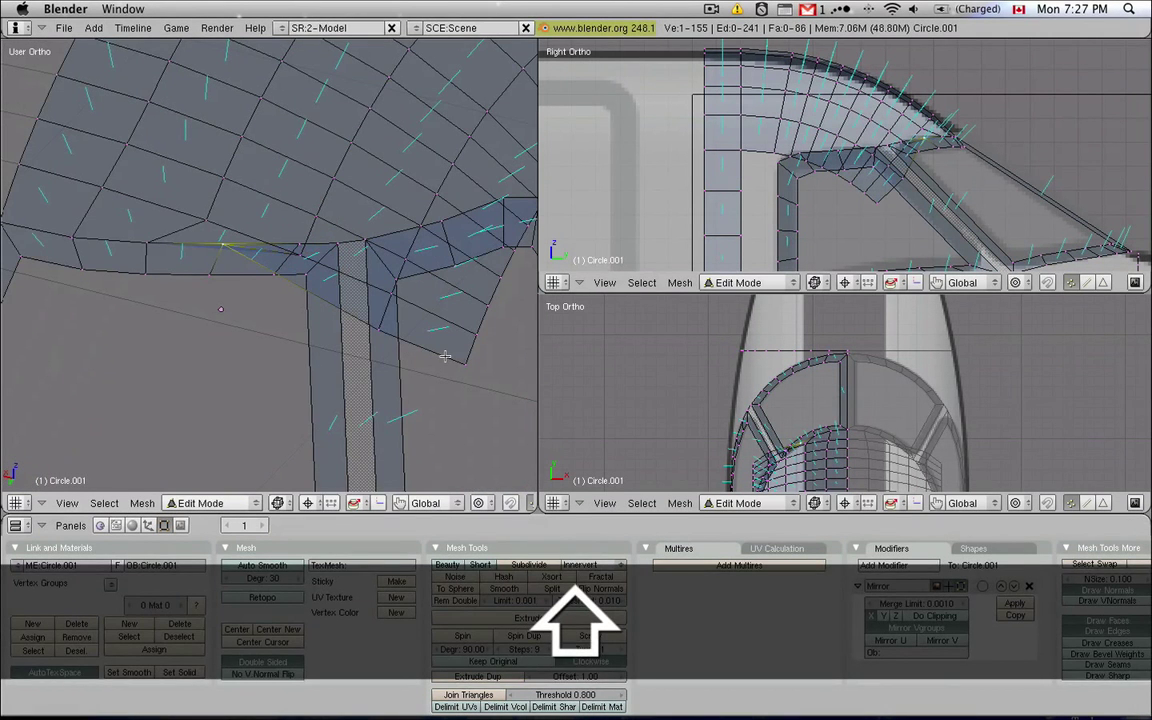
middle_drag(287, 347, 296, 347)
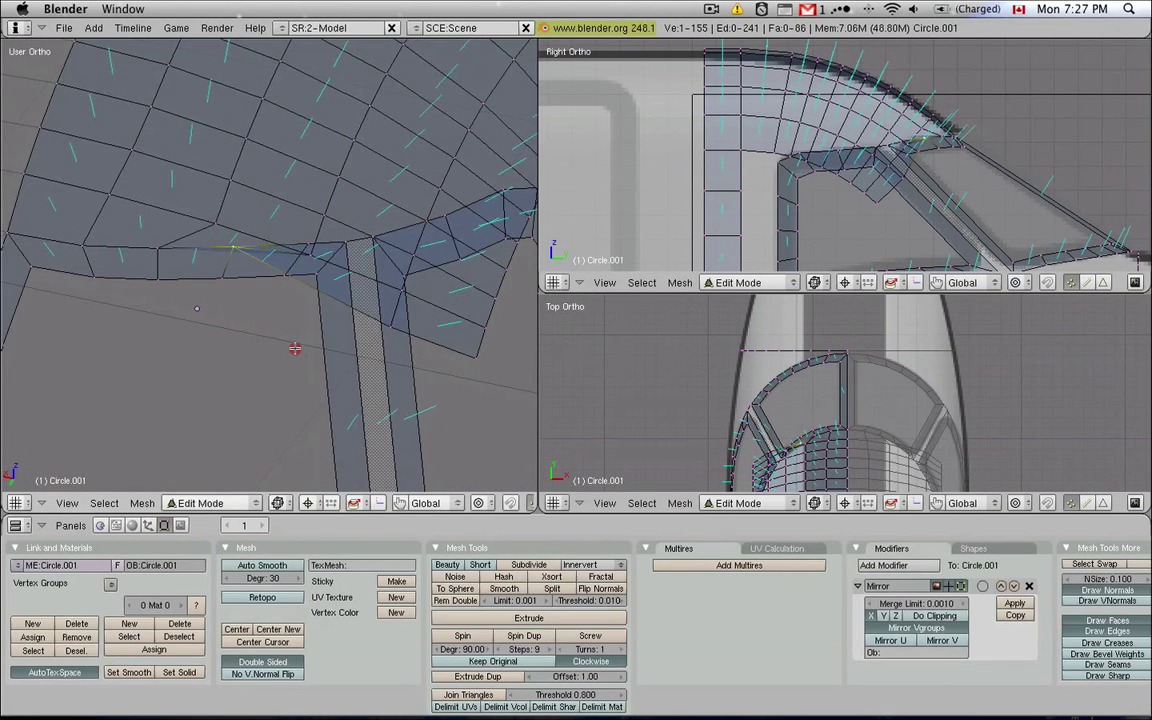
shift+right_click(308, 250)
key(alt+m)
click(354, 267)
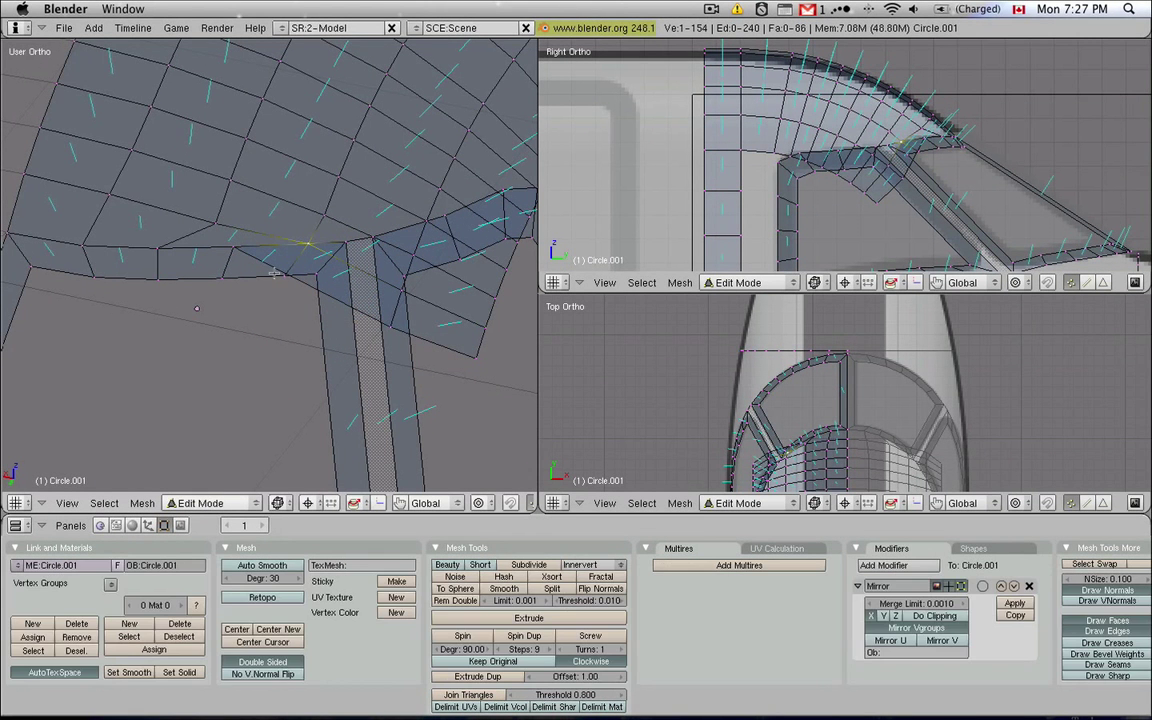
Delete the surplus roof vertices that overhang the pillar between the windshield and the side window
right_click(273, 267)
right_click(391, 333)
key(x)
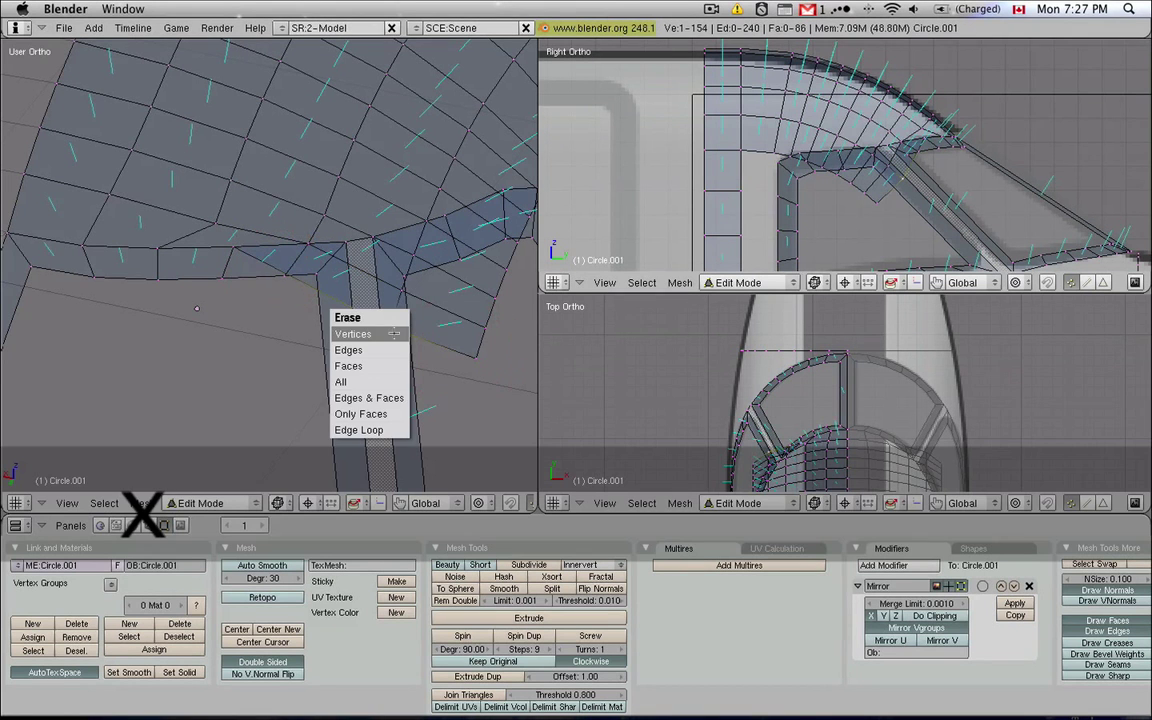
click(394, 333)
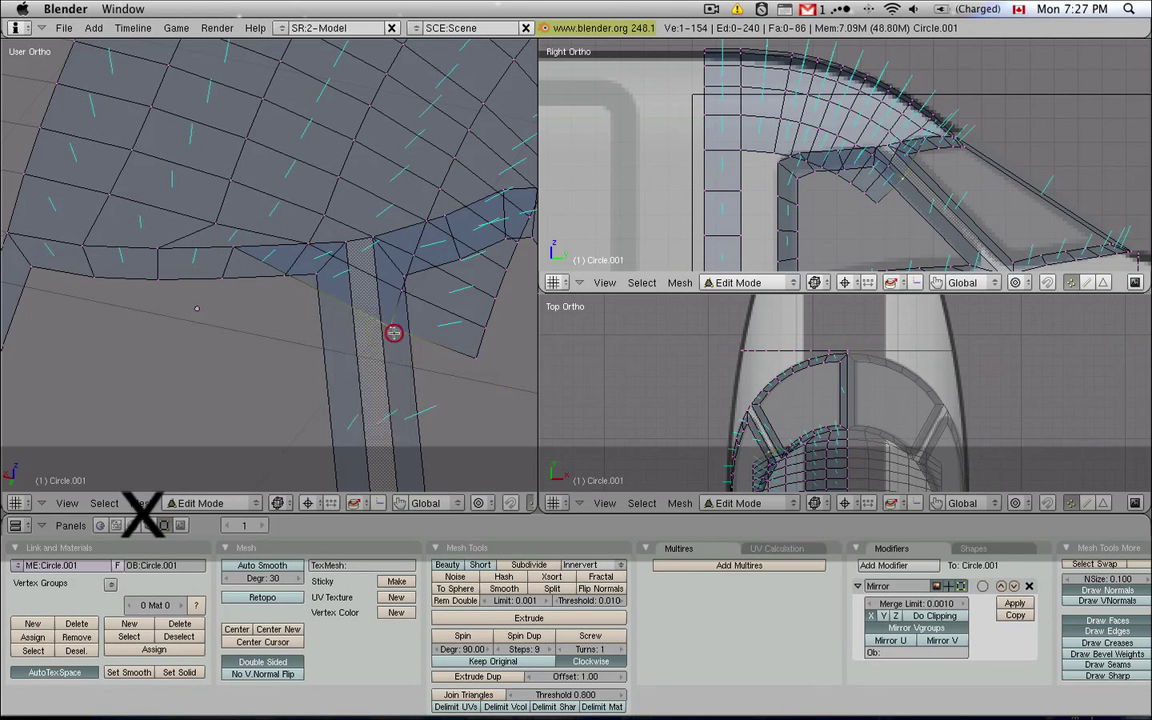
right_click(462, 356)
Merge the roof vertices at the pillar's head onto its corner vertices and delete the leftover overhanging vertex
shift+right_click(339, 237)
key(alt+m)
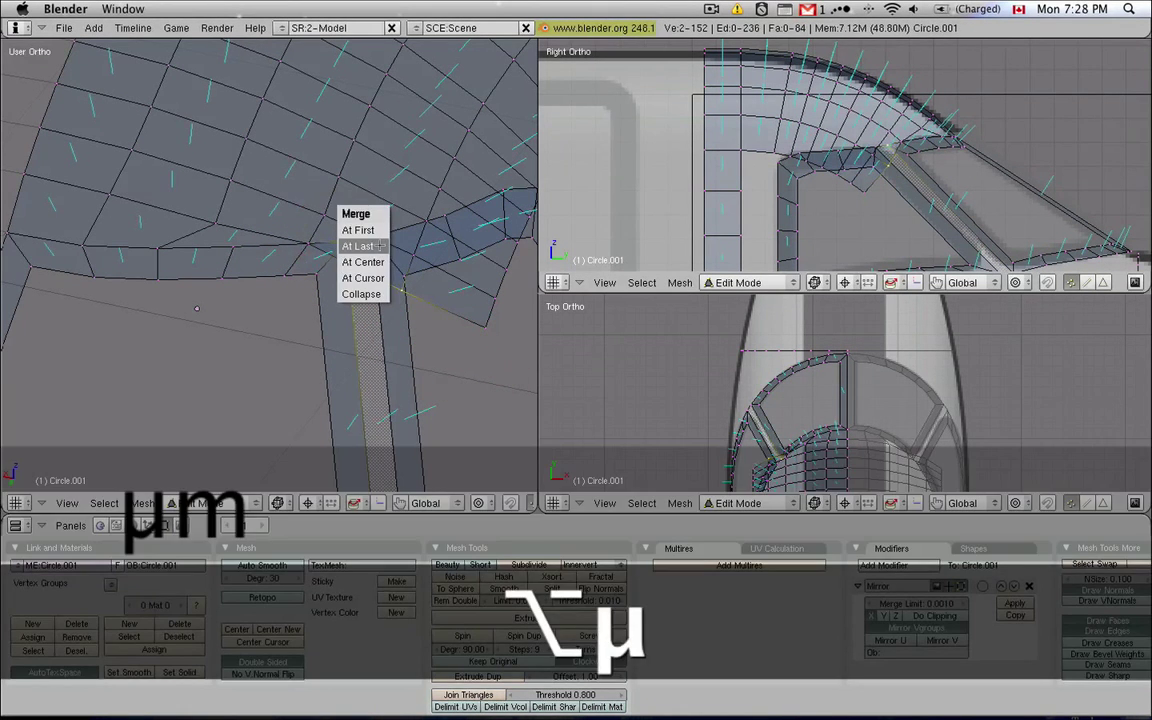
click(379, 246)
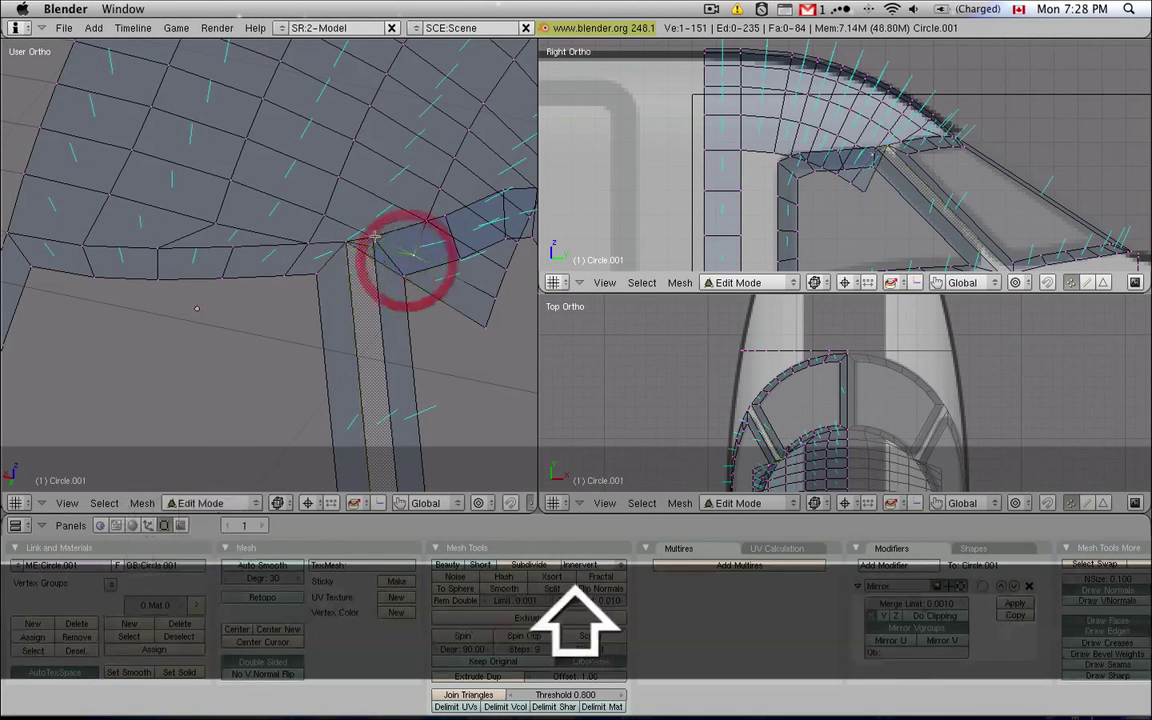
shift+right_click(372, 228)
key(alt+m)
click(412, 245)
key(x)
click(478, 337)
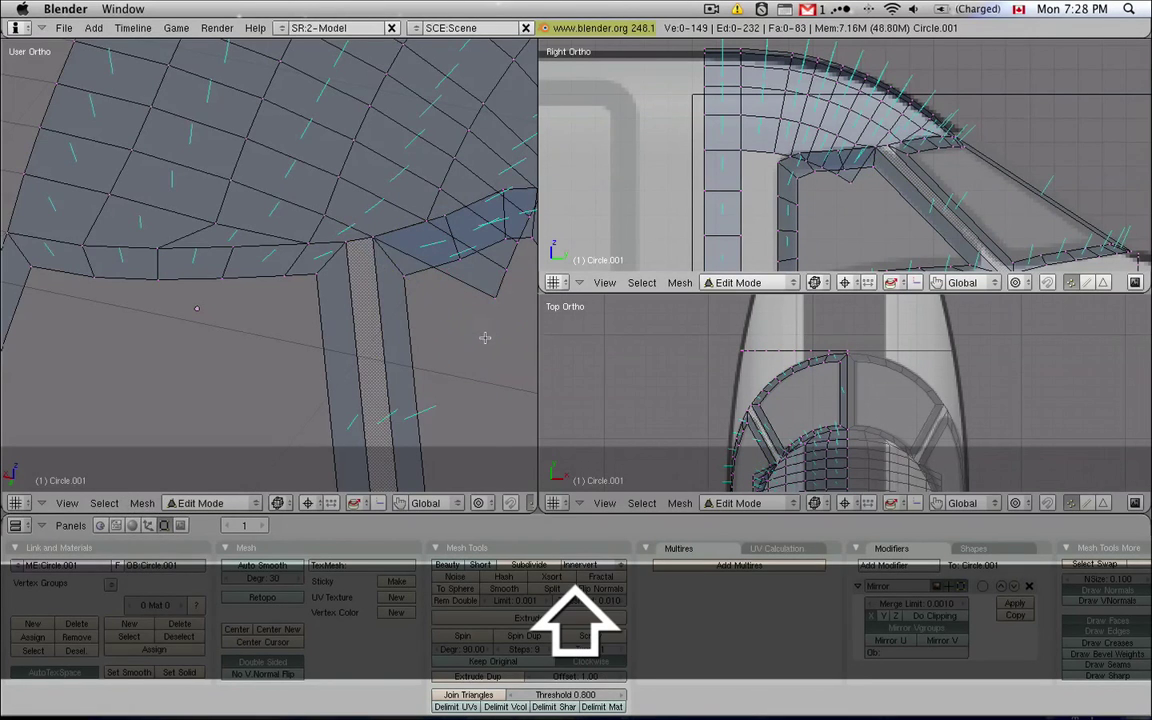
Merge the overhanging roof vertex beside the pillar onto the first vertex of the side window frame's upper edge
shift+middle_drag(484, 339, 391, 380)
right_click(396, 350)
shift+right_click(328, 264)
key(alt+m)
click(446, 322)
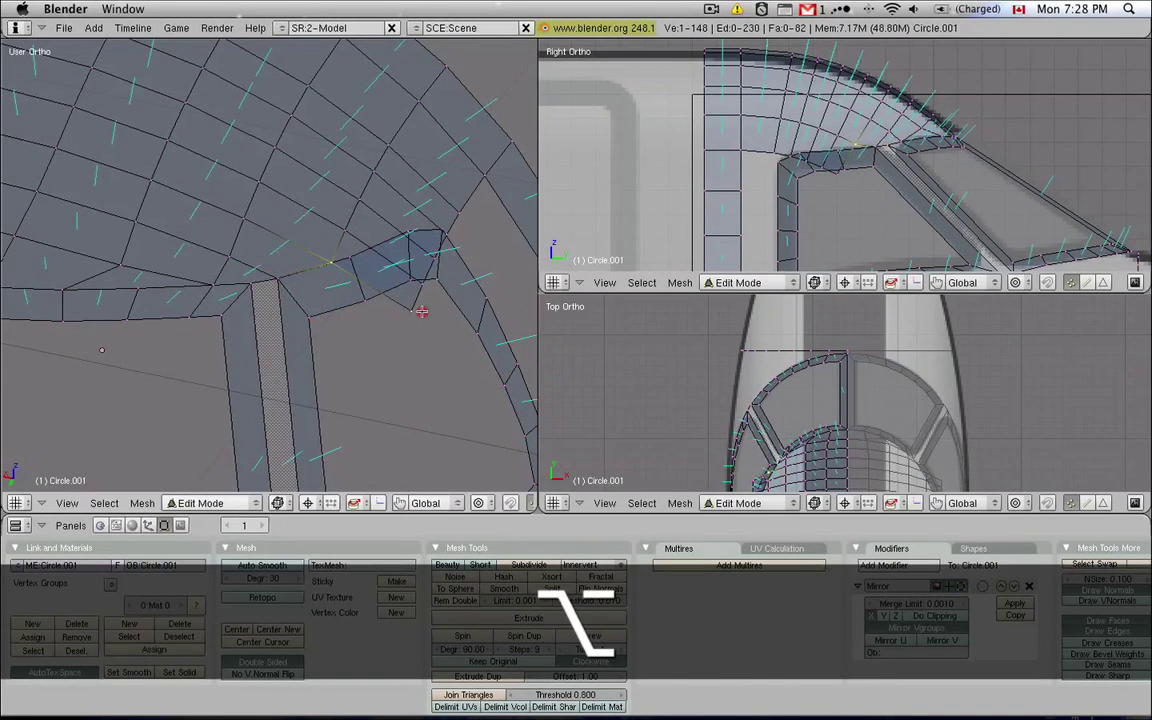
Merge the following overhanging roof vertices onto the middle vertex of the side window frame's upper edge
shift+right_click(410, 311)
shift+right_click(356, 258)
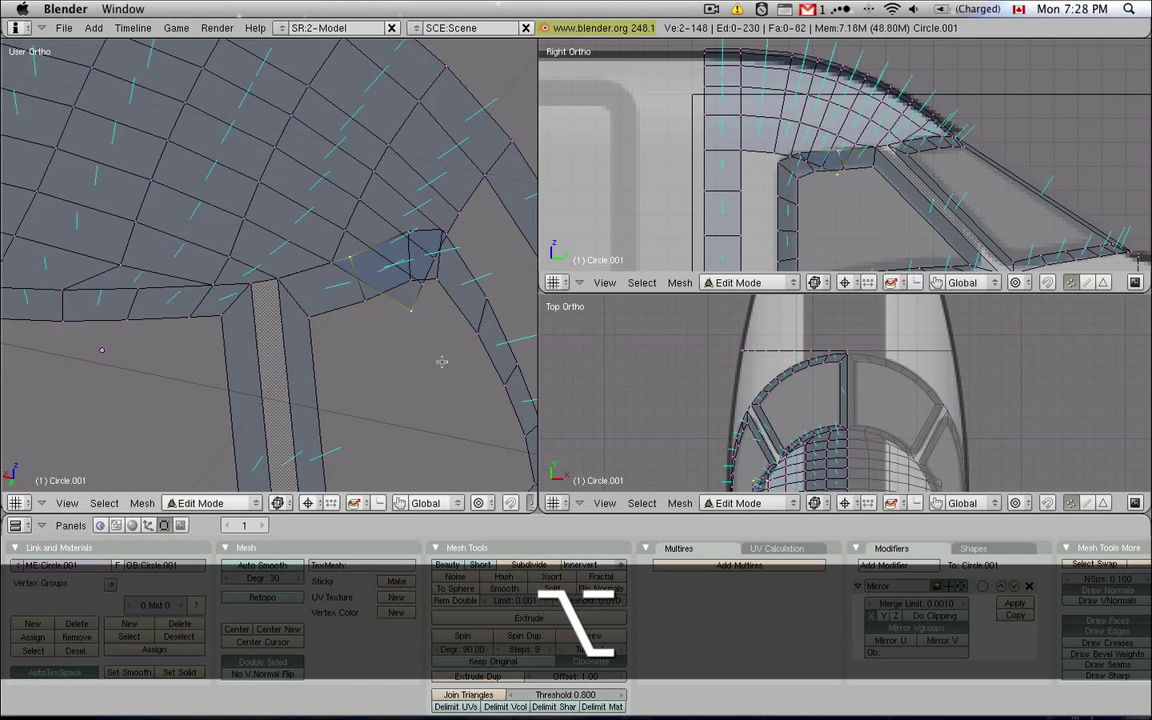
key(alt+m)
click(442, 362)
key(Escape)
middle_drag(400, 332, 309, 291)
shift+right_click(342, 277)
key(alt+m)
click(398, 307)
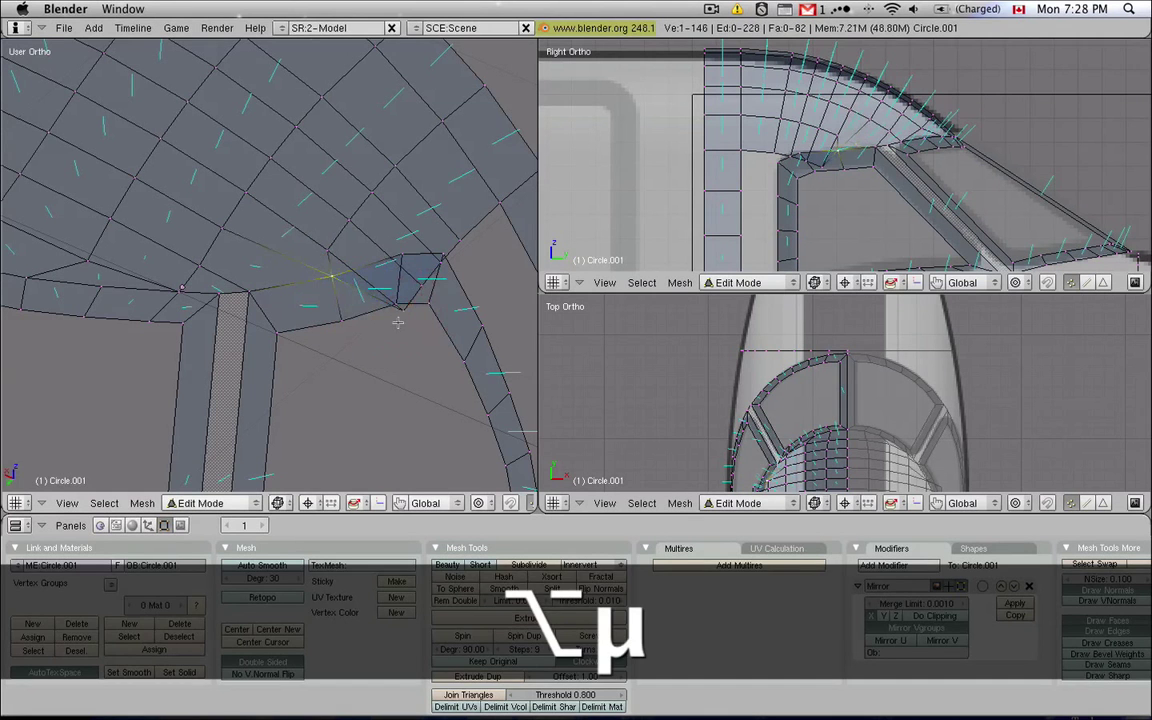
Merge the lowest overhanging roof vertex at last onto the frame vertex just before the side window's rear corner
right_click(400, 310)
shift+right_click(399, 257)
key(alt+m)
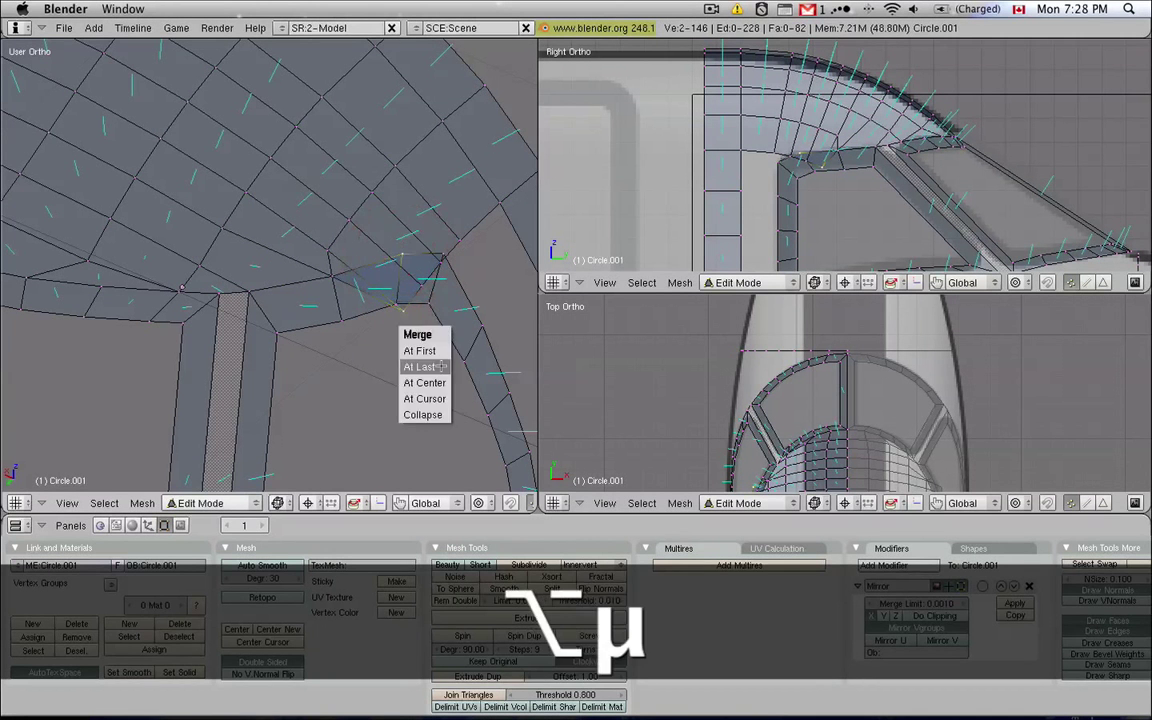
click(441, 366)
Merge the two remaining overhanging roof vertices onto the side window frame's rear upper corner and check the shaded surface
right_click(419, 282)
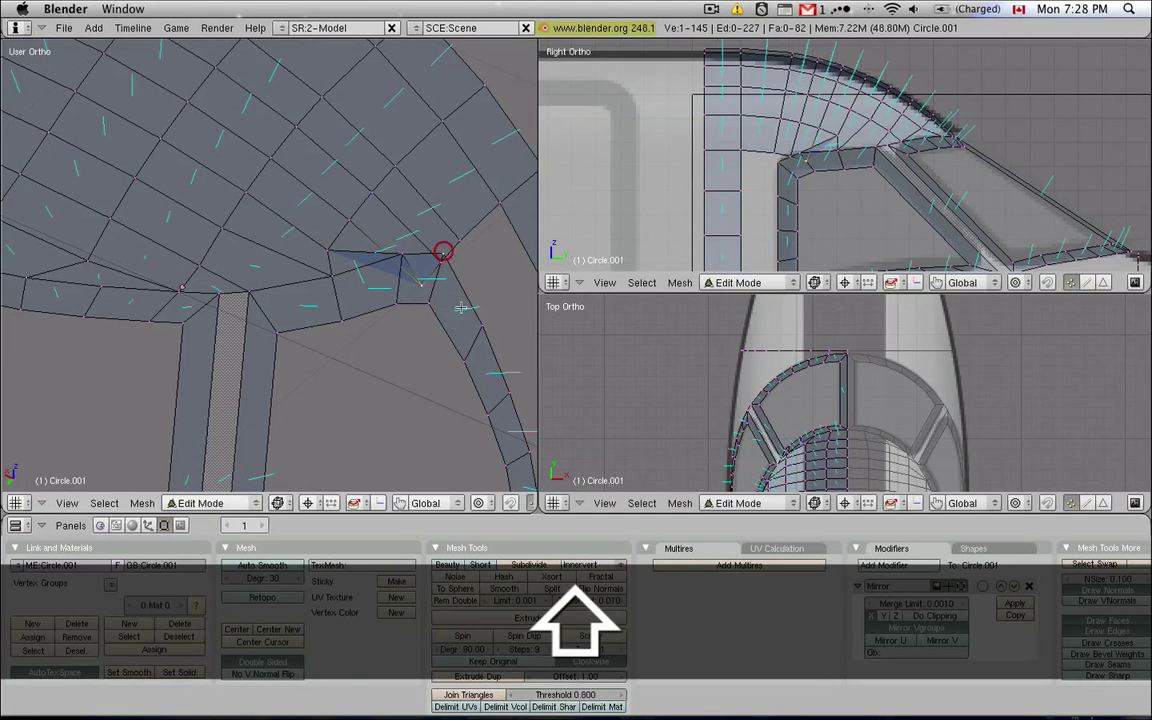
key(alt+m)
click(452, 394)
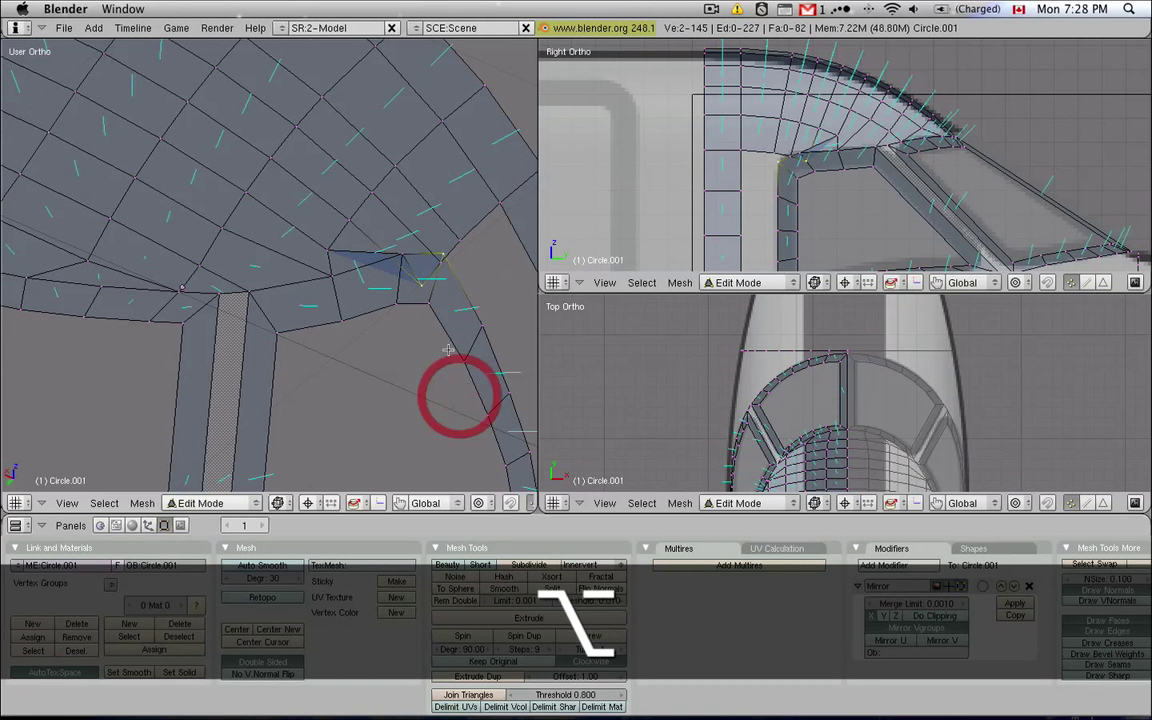
shift+right_click(441, 258)
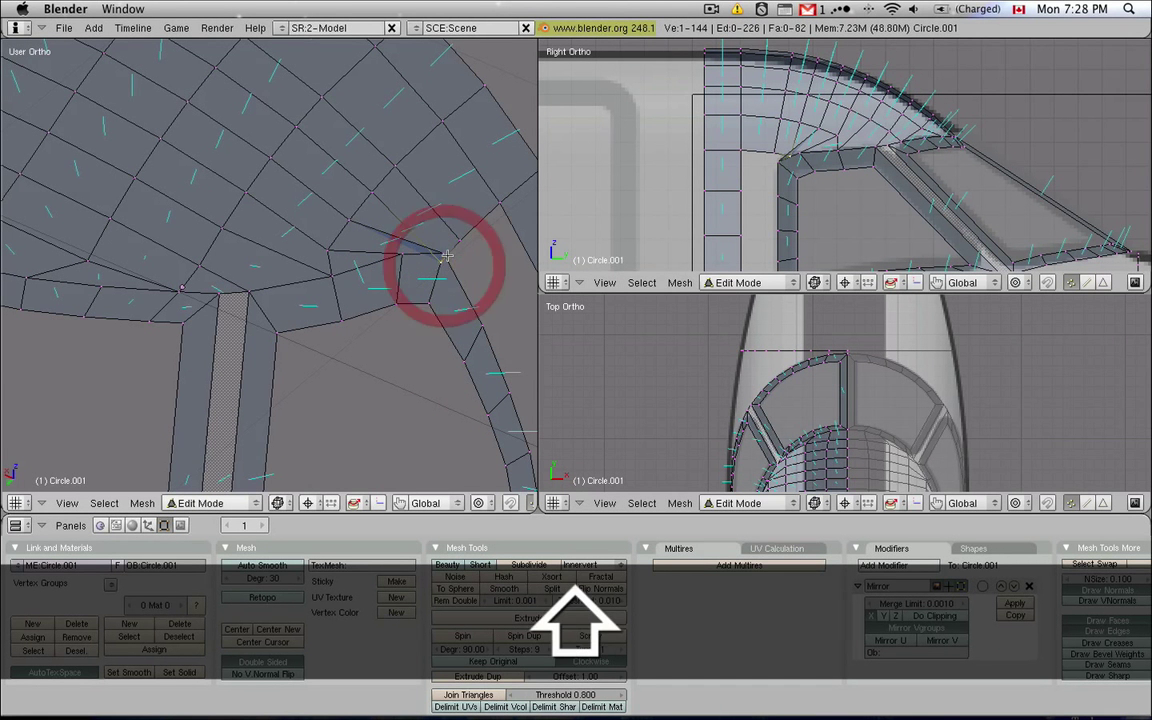
key(alt+m)
click(483, 324)
mouse_move(470, 321)
alt+mouse_down()
mouse_move(170, 398)
mouse_move(244, 391)
mouse_move(182, 379)
alt+mouse_up()
key(Tab)
key(z)
middle_drag(279, 404, 237, 398)
key(Tab)
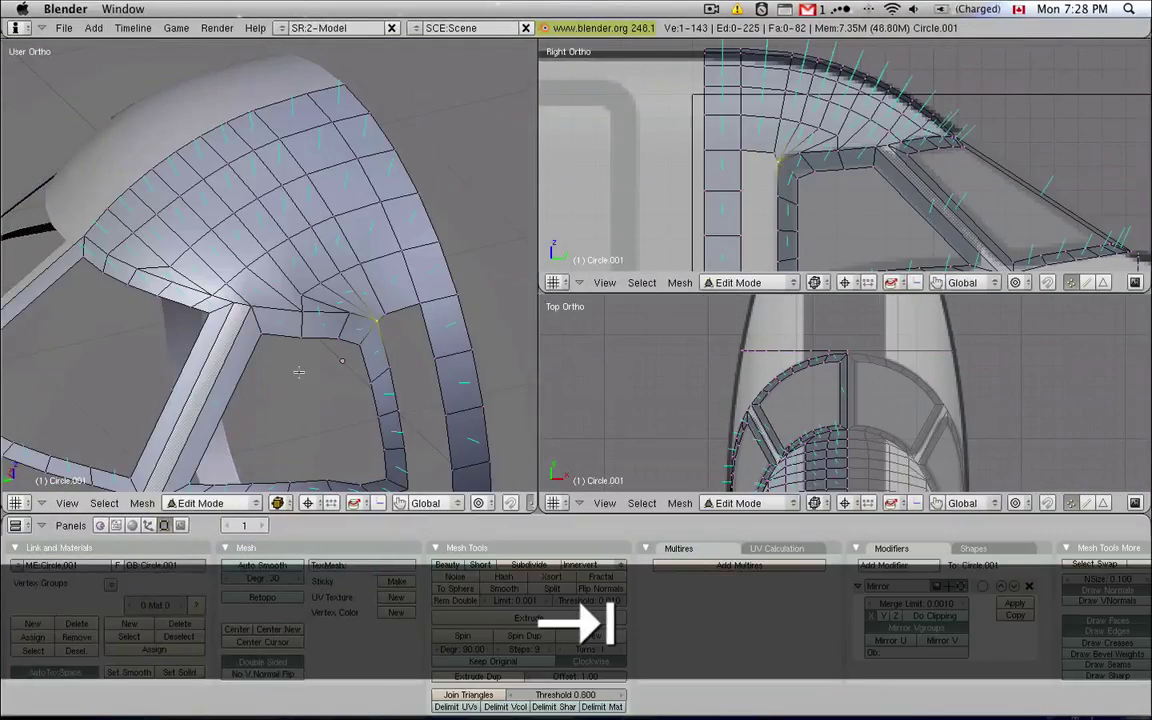
Rotate the roof edge running into the side window's rear upper corner clockwise three times to redirect the face flow
scroll(356, 311, up, 4)
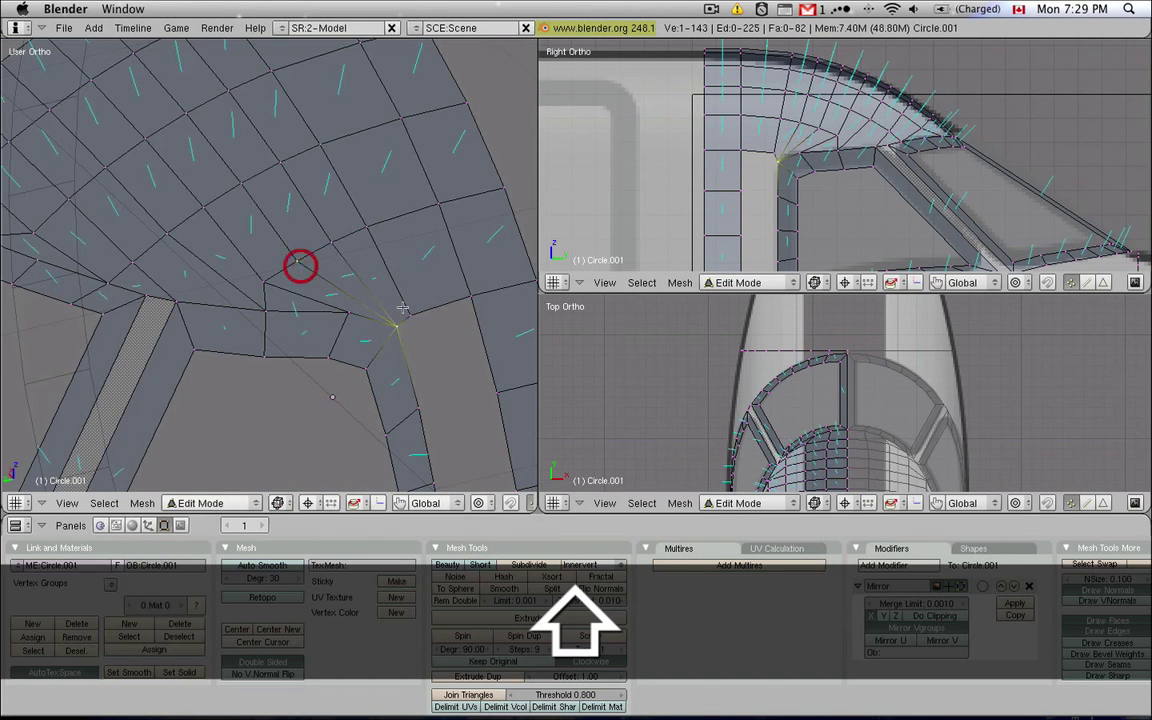
shift+right_click(298, 263)
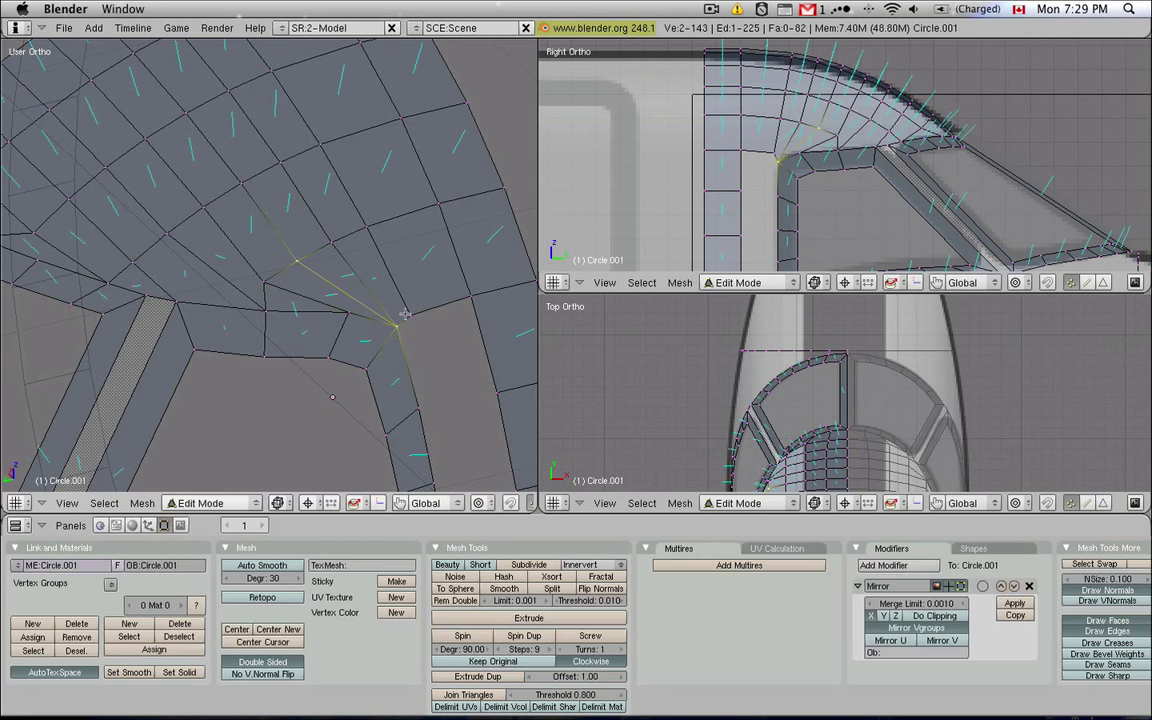
key(ctrl+e)
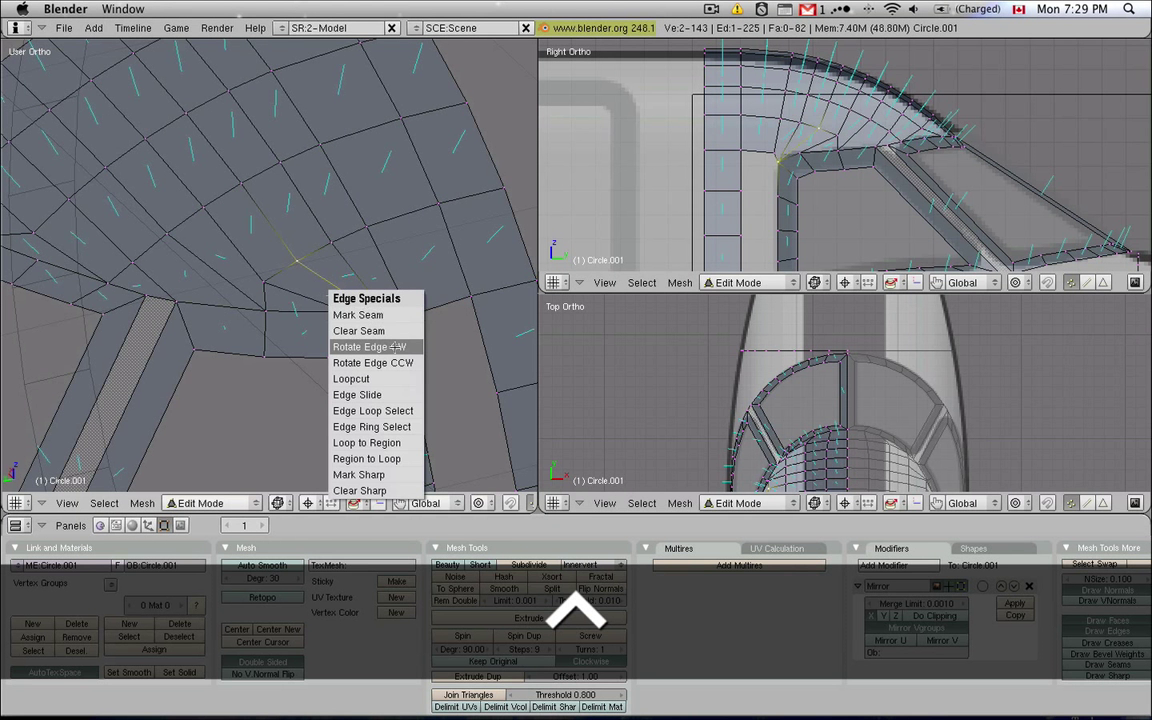
click(396, 346)
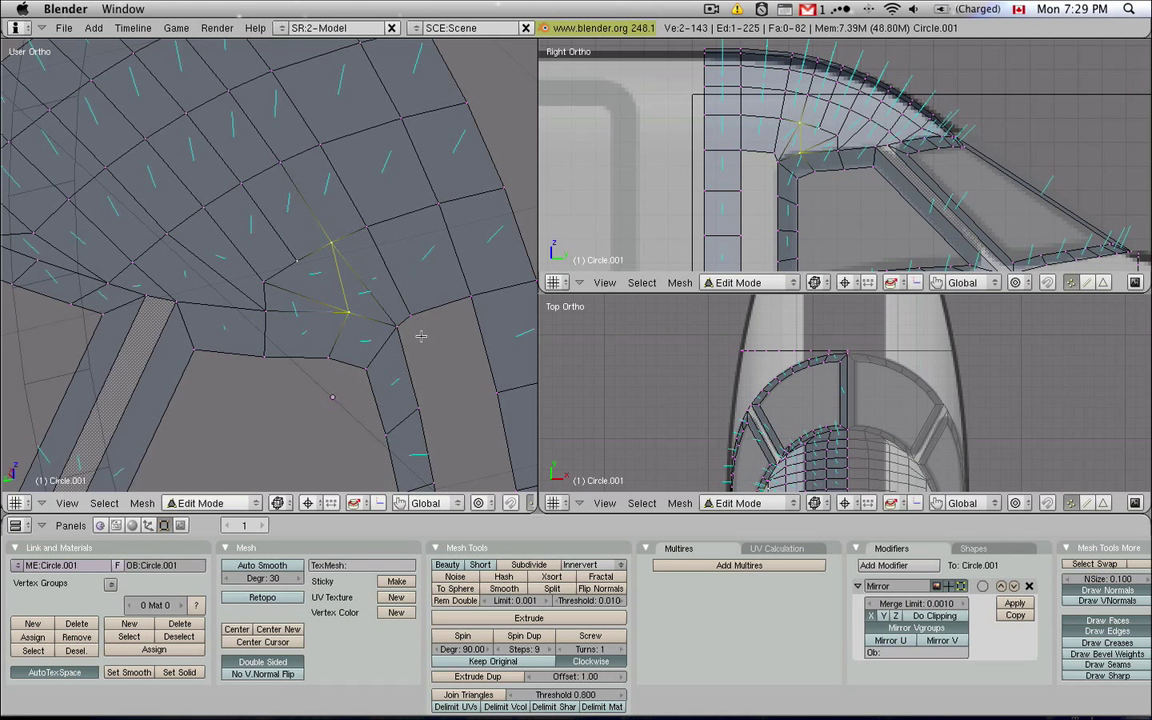
key(ctrl)
key(ctrl+e)
click(421, 336)
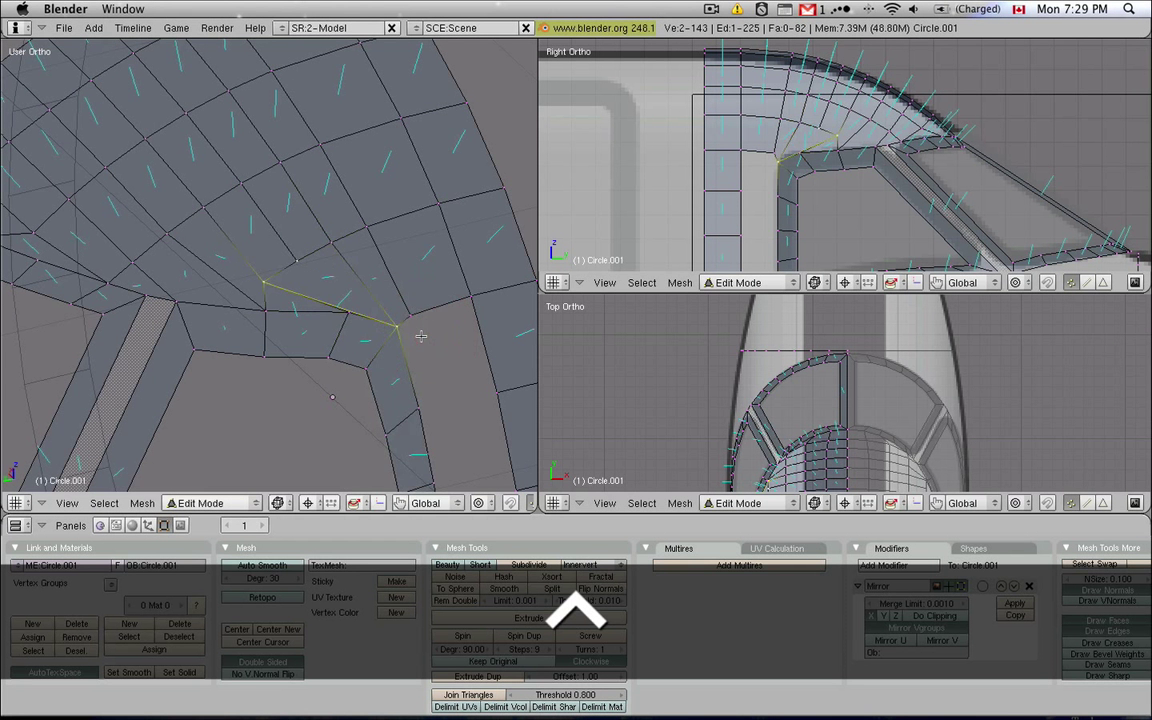
key(ctrl+e)
click(419, 335)
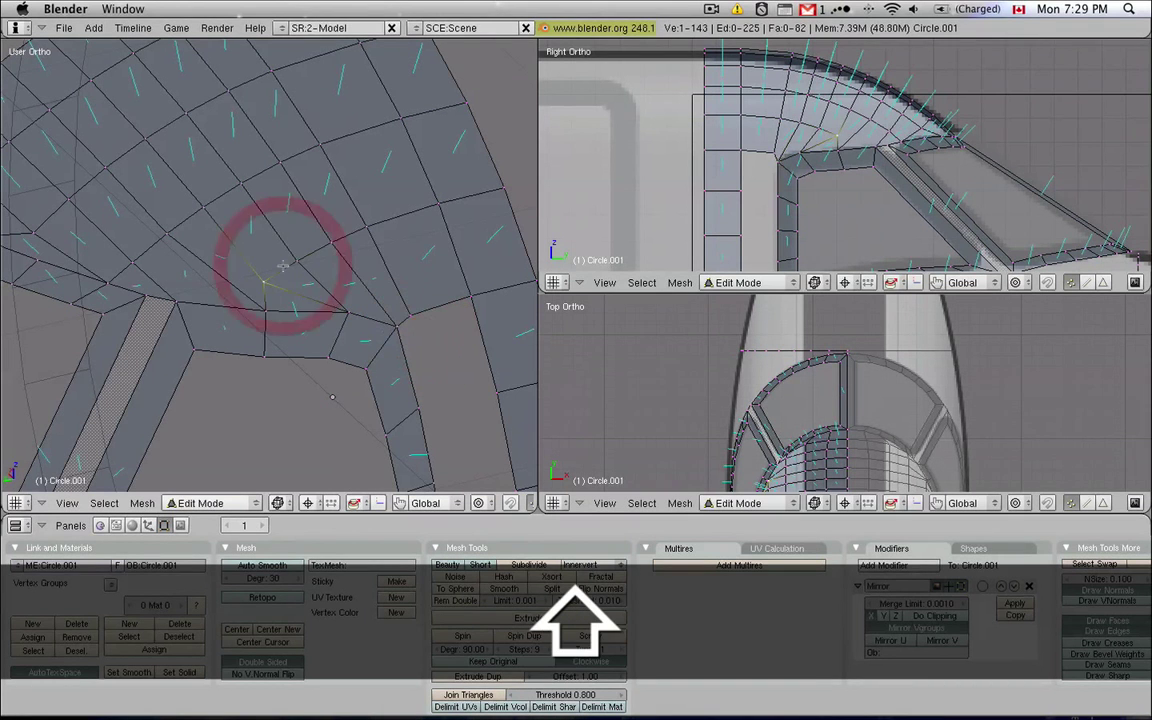
Merge the roof vertex above the side window frame's upper edge into its neighbor farther up the roof
key(alt+m)
click(381, 285)
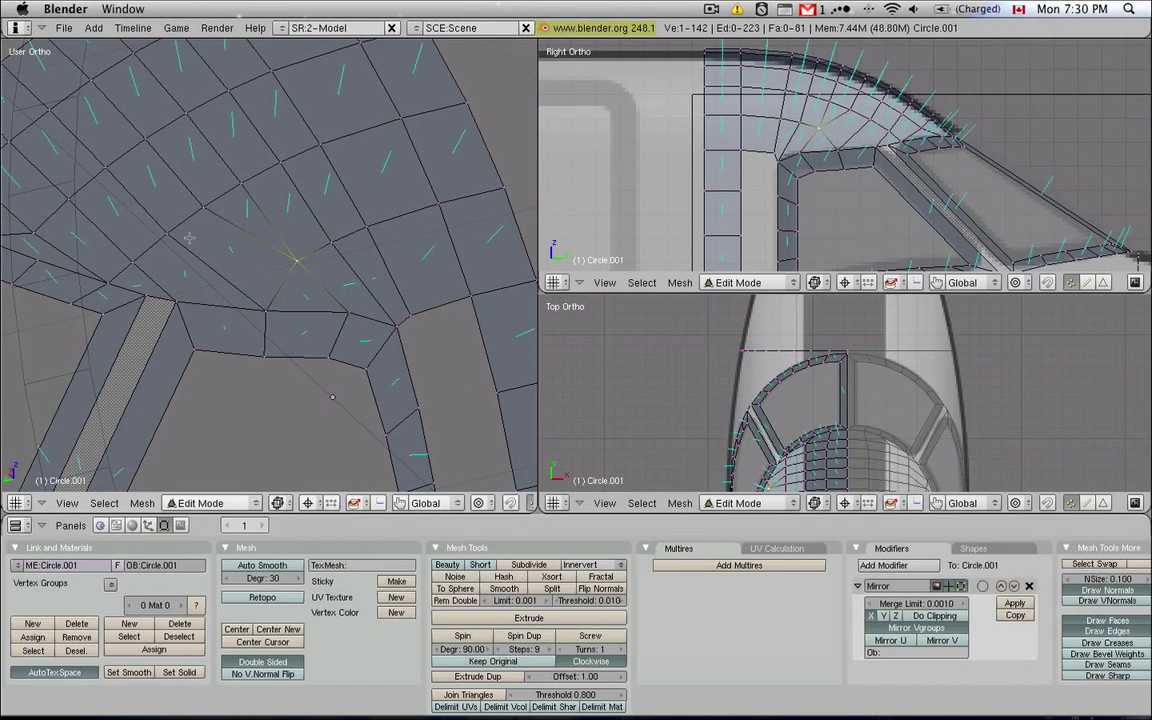
middle_drag(287, 311, 368, 328)
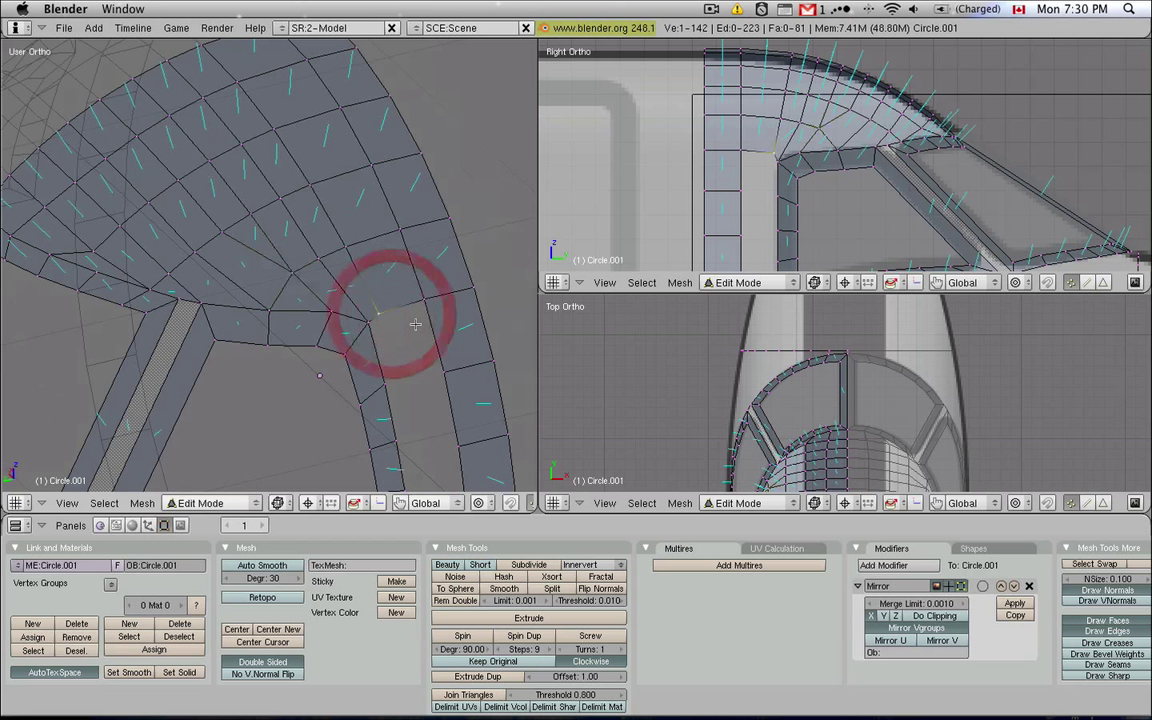
Merge the roof's lower rear vertex at last onto the side window frame's rear upper corner
key(super+z)
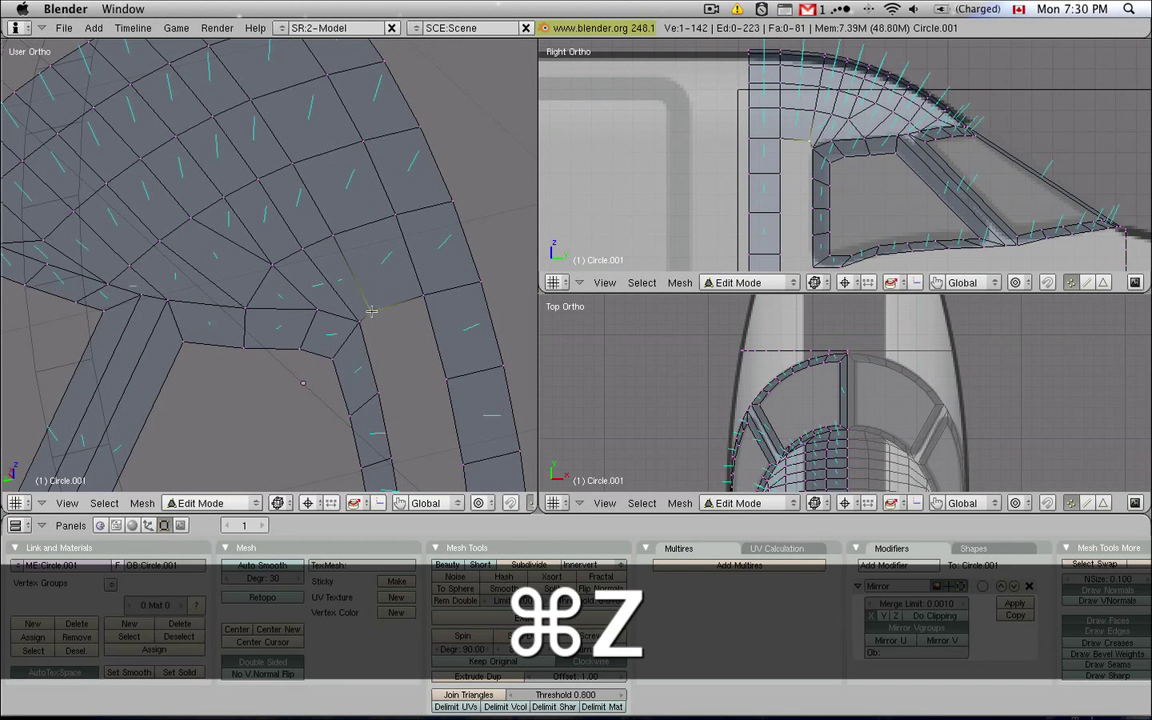
key(shift)
key(alt+m)
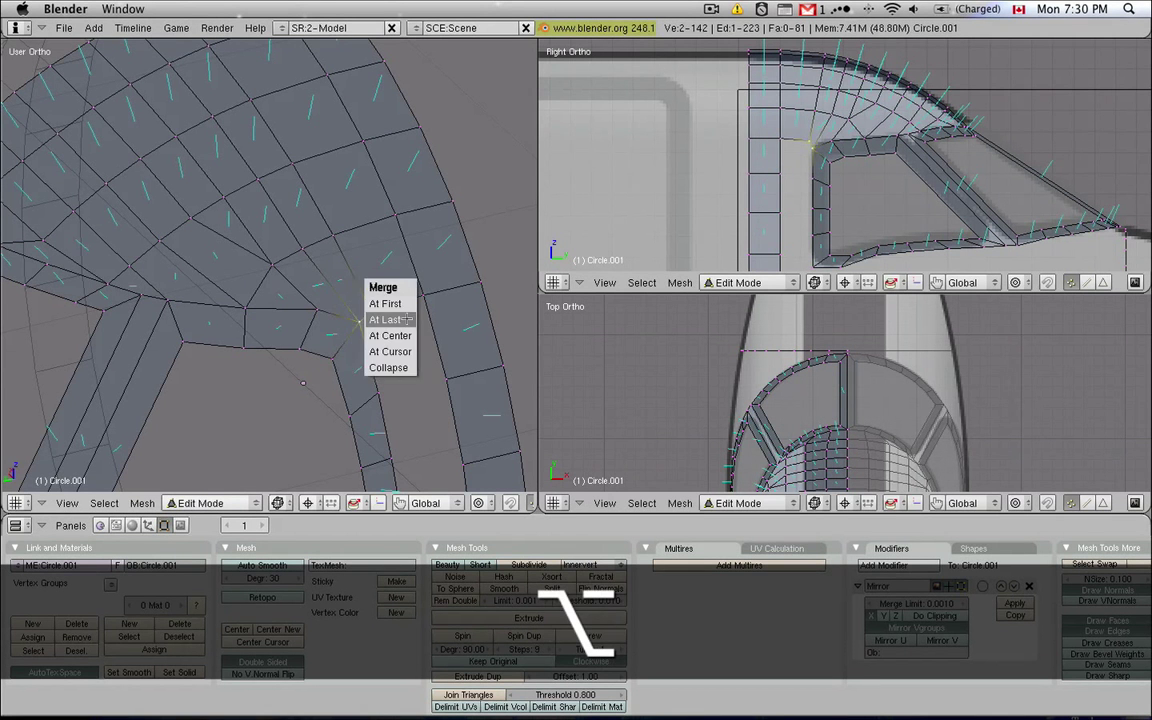
click(404, 316)
Create a quad face just below the roof, bridging the side window frame's rear edge and the vertical fuselage strip
scroll(383, 378, down, 2)
shift+middle_drag(383, 378, 348, 279)
shift+click(348, 279)
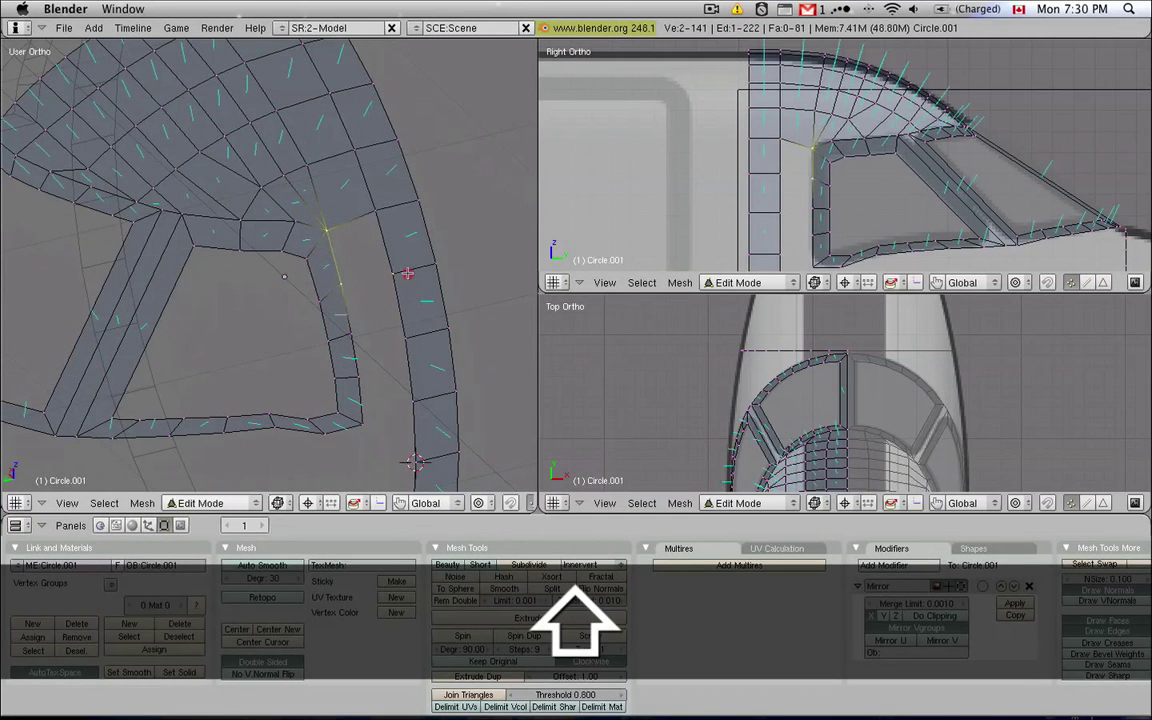
shift+click(394, 269)
shift+click(388, 221)
key(f)
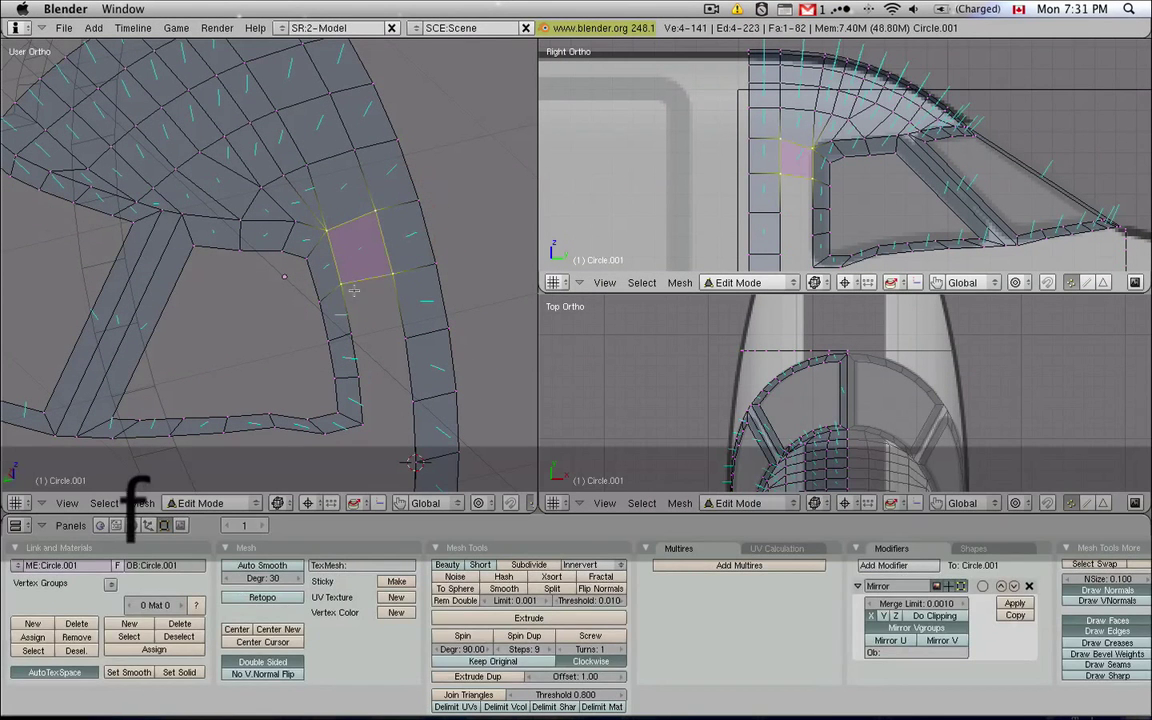
Fill the remaining gap between the side window frame's rear edge and the vertical fuselage strip with three quad faces down to the frame's lower corner
right_click(348, 284)
shift+right_click(352, 332)
shift+right_click(405, 338)
shift+right_click(391, 272)
key(f)
right_click(351, 333)
shift+right_click(358, 376)
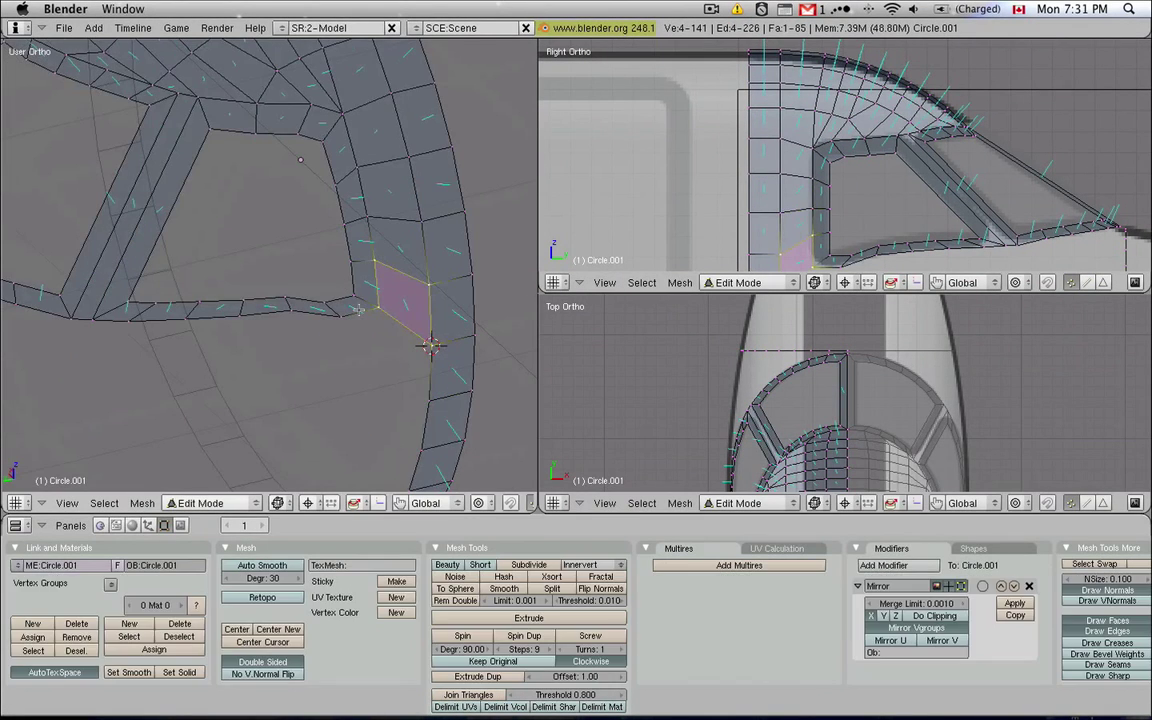
Examine the smooth-shaded surface where the roof meets the windshield frame and pillar, comparing it with the edge layout
key(Tab)
key(z)
mouse_move(296, 298)
middle_down()
mouse_move(342, 303)
mouse_move(363, 267)
mouse_move(465, 305)
mouse_move(368, 321)
mouse_move(347, 355)
mouse_move(405, 325)
middle_up()
middle_drag(218, 232, 195, 240)
key(Tab)
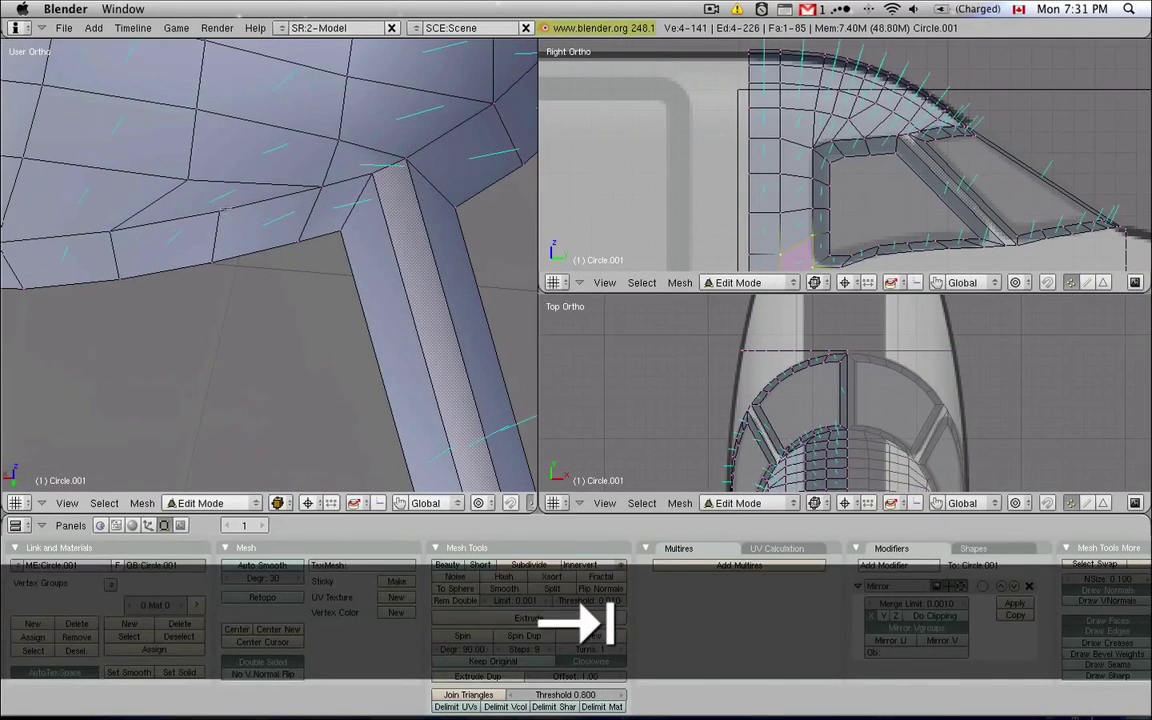
key(Tab)
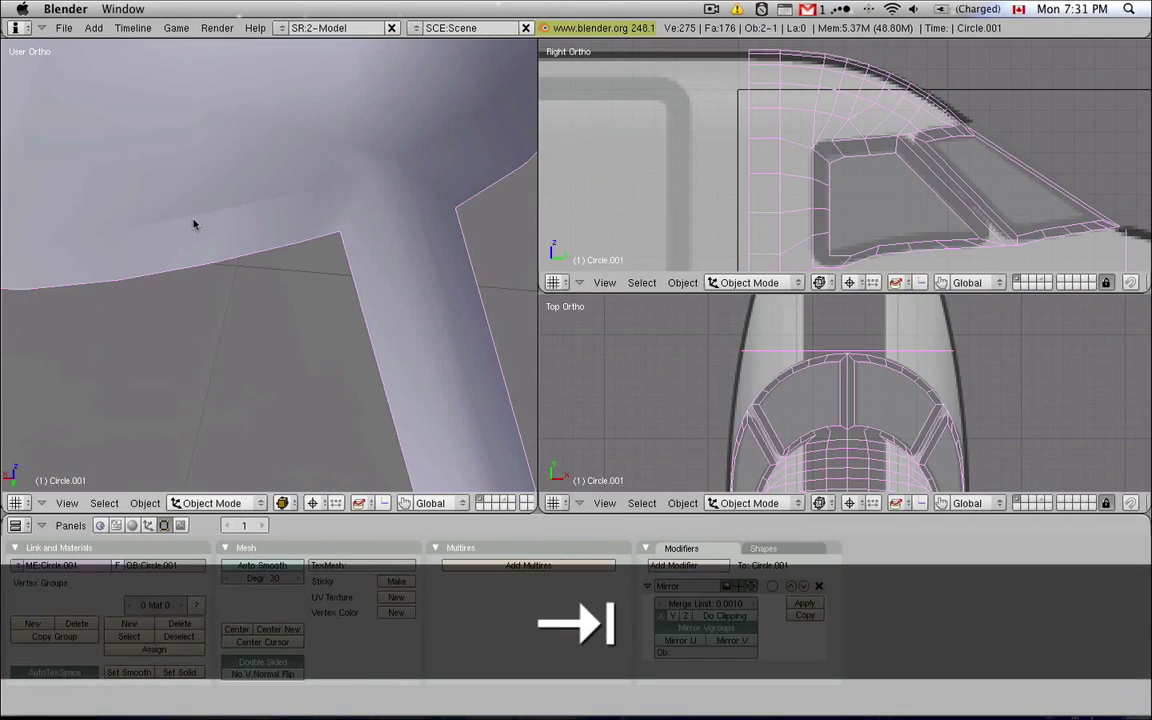
click(222, 221)
key(Tab)
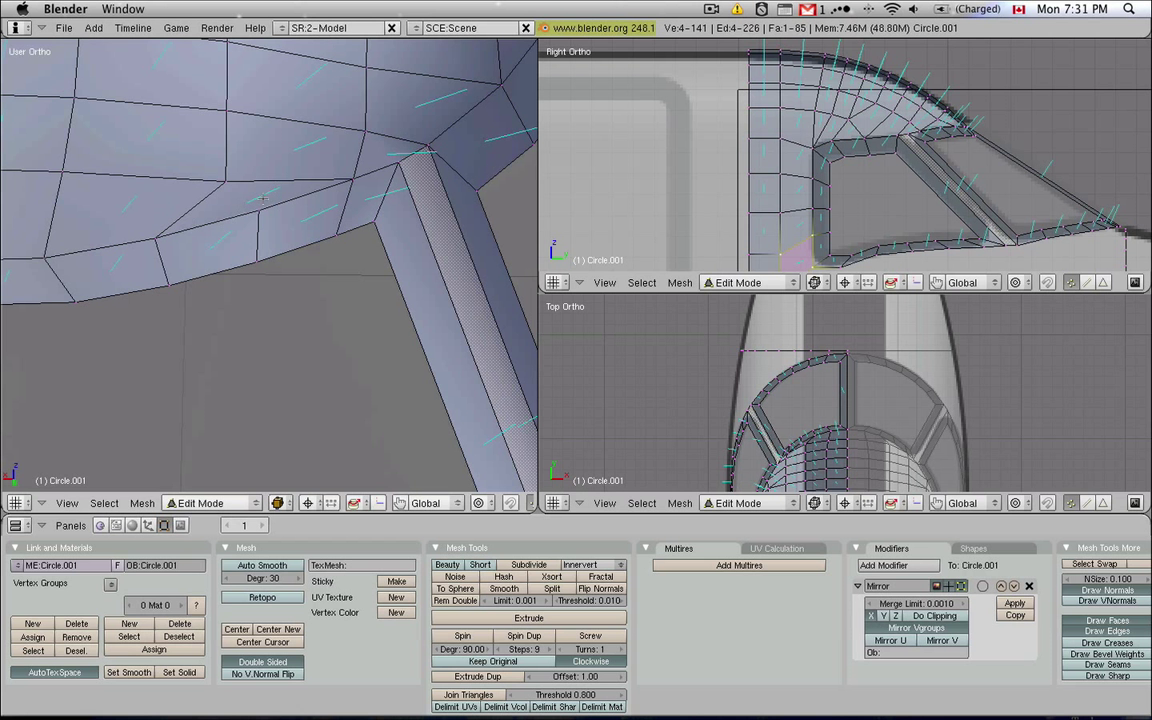
Triangulate the thin roof quad bordering the windshield frame's upper edge near the pillar
right_click(257, 213)
key(g)
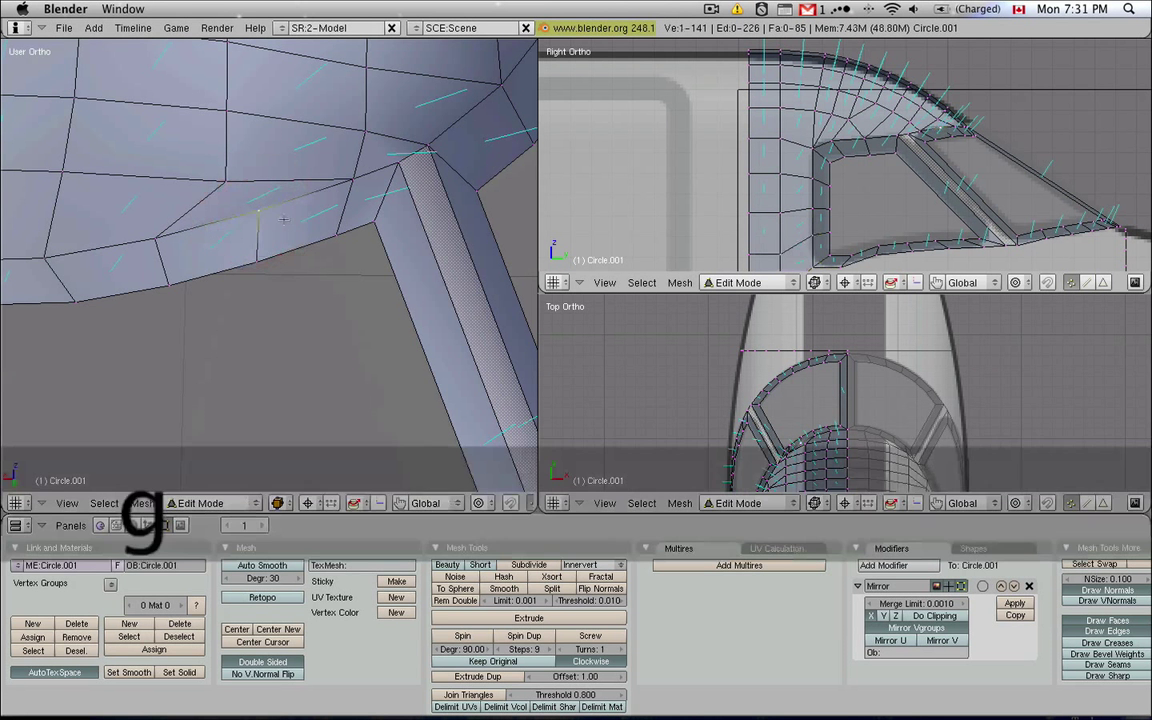
right_click(199, 221)
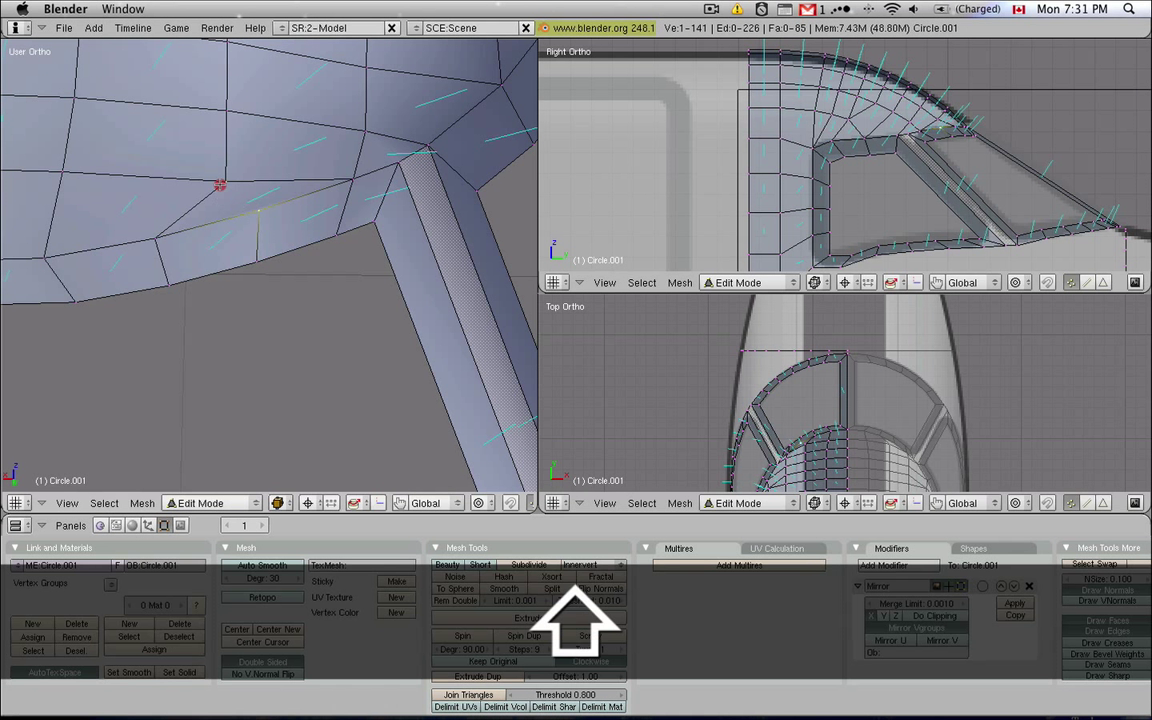
shift+right_click(222, 183)
shift+right_click(155, 237)
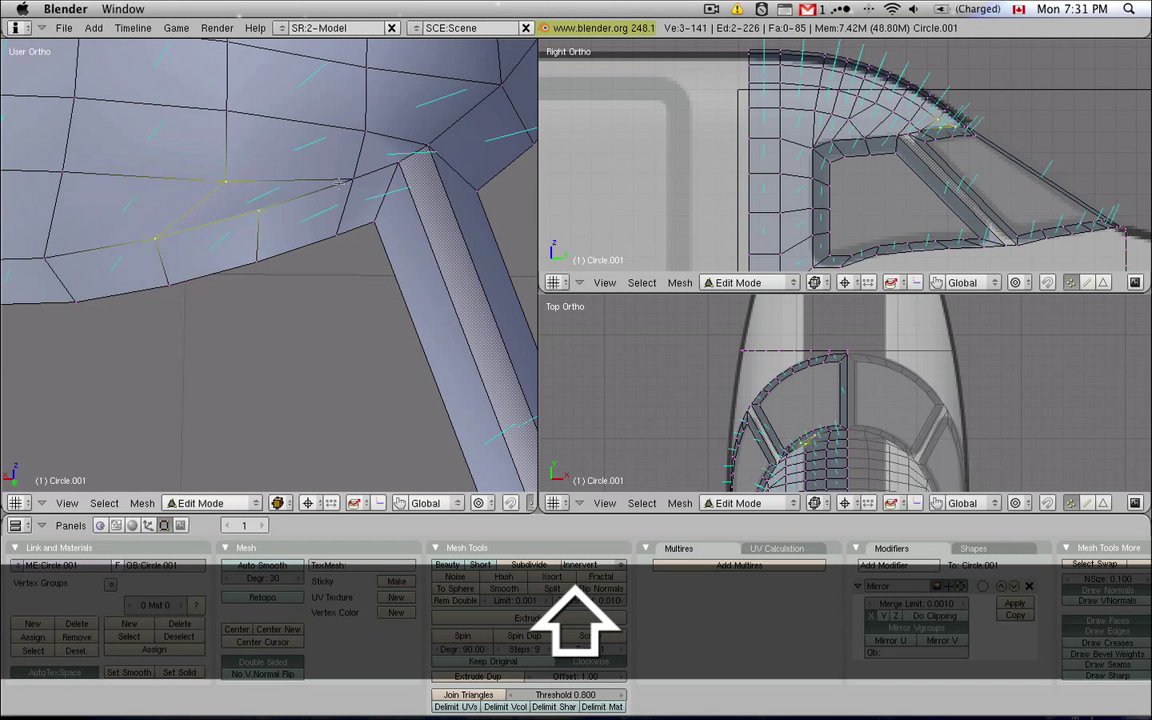
shift+right_click(340, 184)
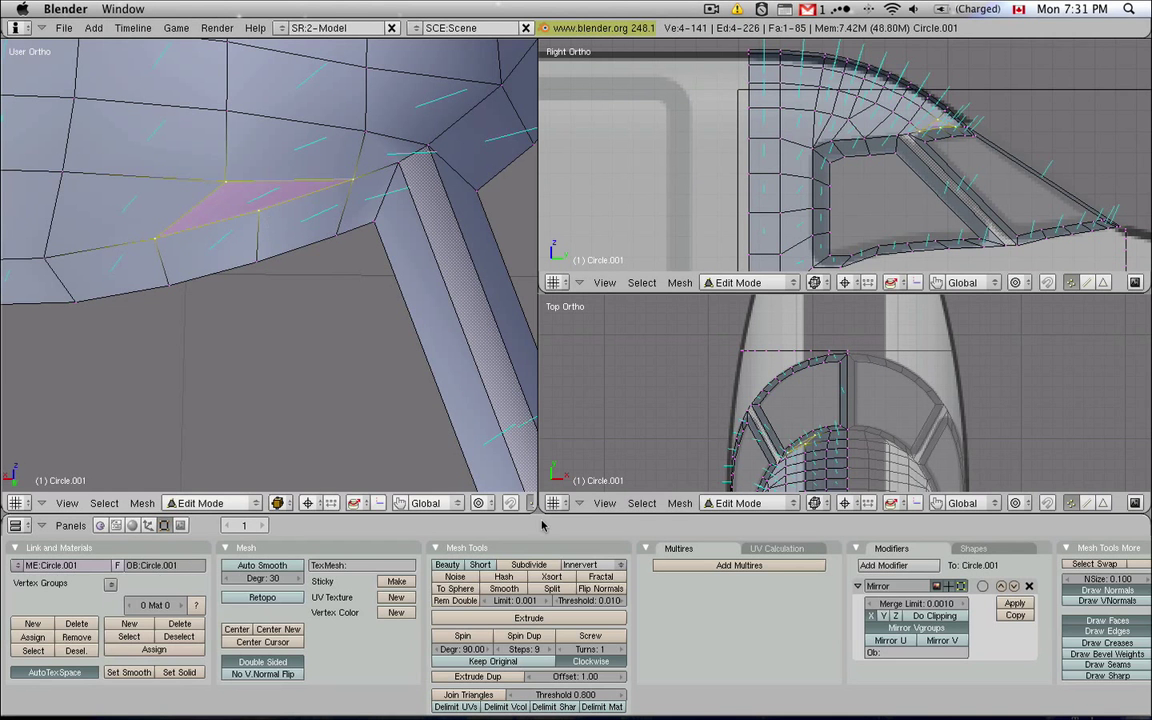
drag(538, 470, 589, 491)
click(581, 502)
right_click(281, 196)
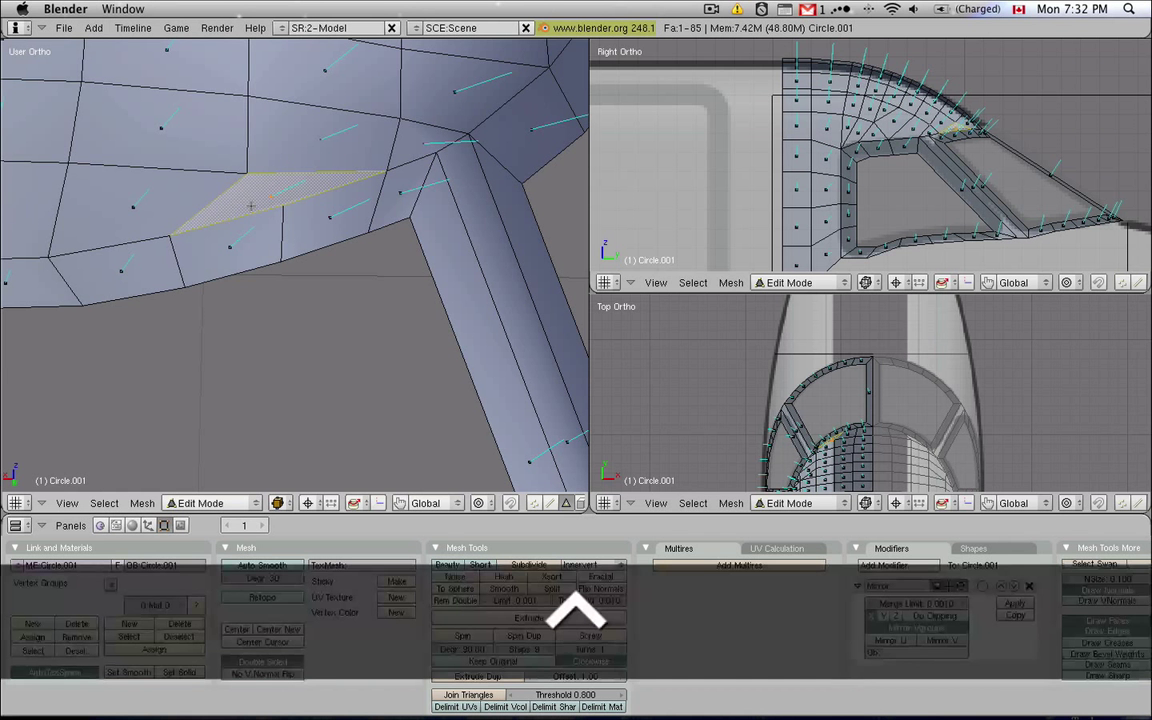
key(ctrl+f)
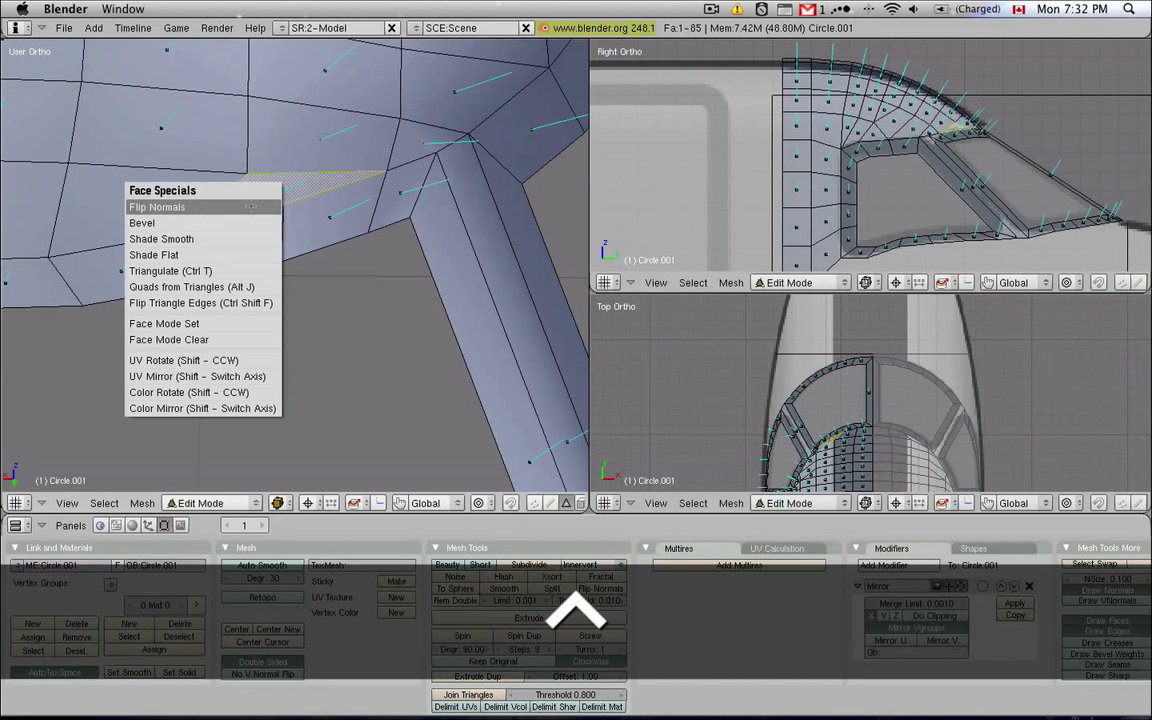
click(243, 284)
key(a)
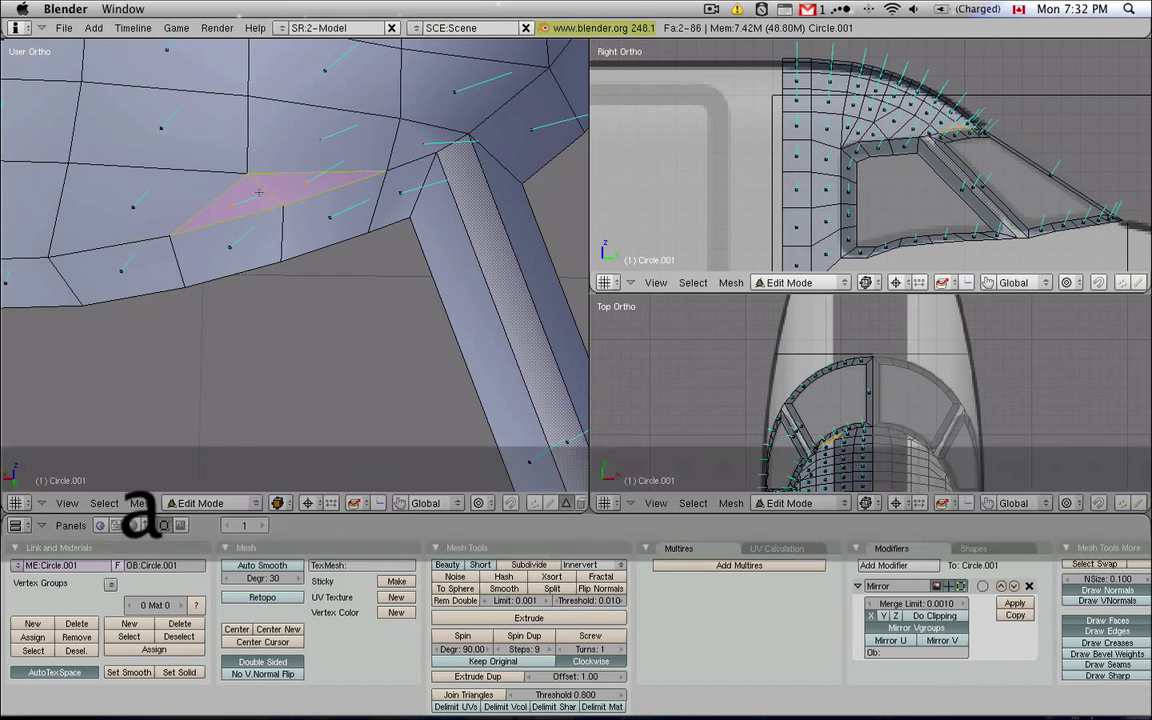
Triangulate the small roof quad directly above the top of the windshield pillar
right_click(255, 196)
right_click(289, 191)
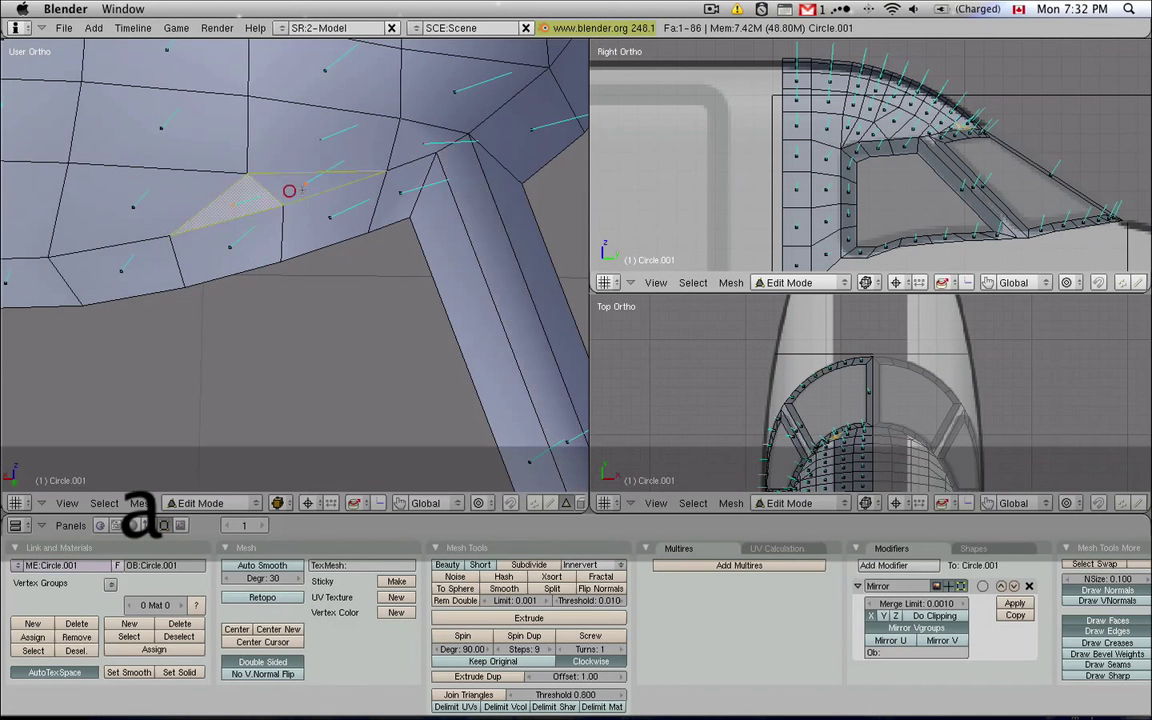
right_click(411, 160)
key(ctrl+f)
click(424, 177)
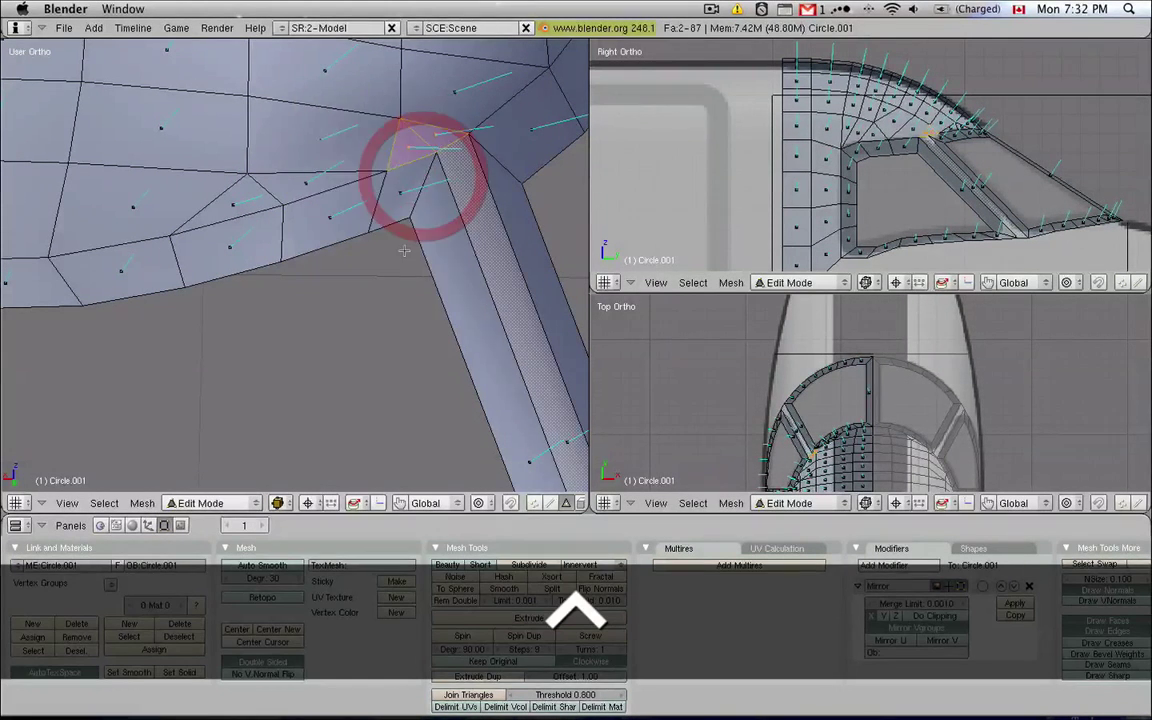
Examine the shading of the roof, pillars and window frames on the mirrored model, up close and as a whole
key(Tab)
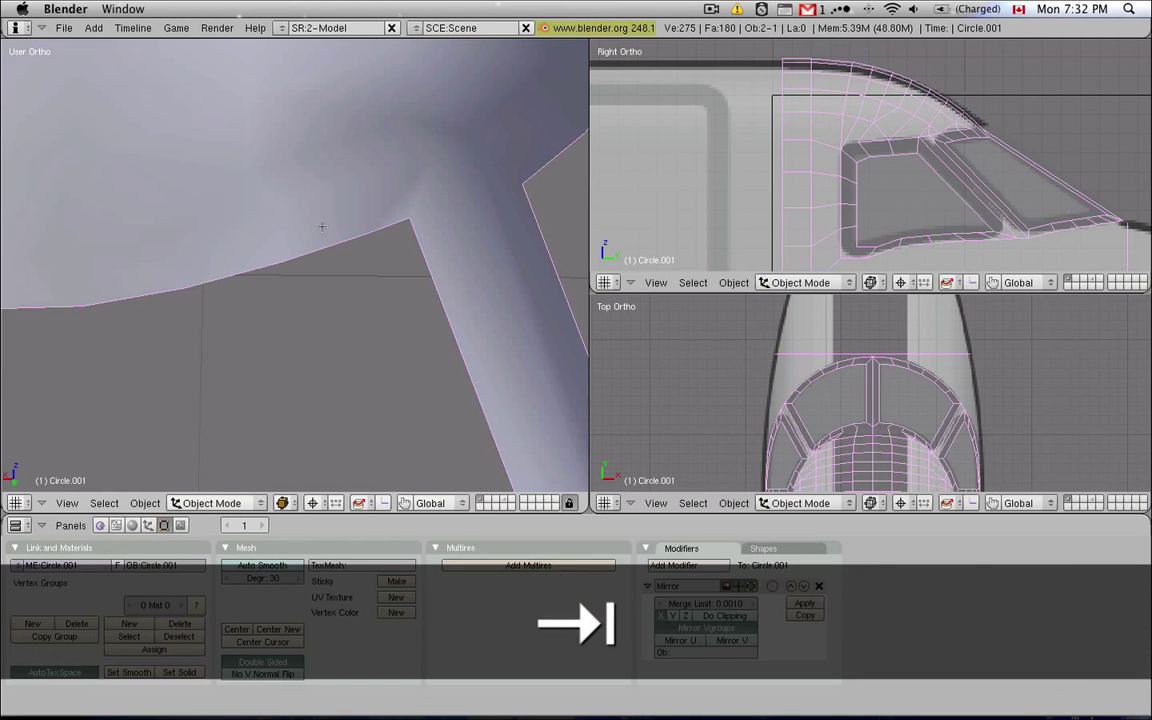
key(Tab)
key(a)
scroll(350, 206, down, 2)
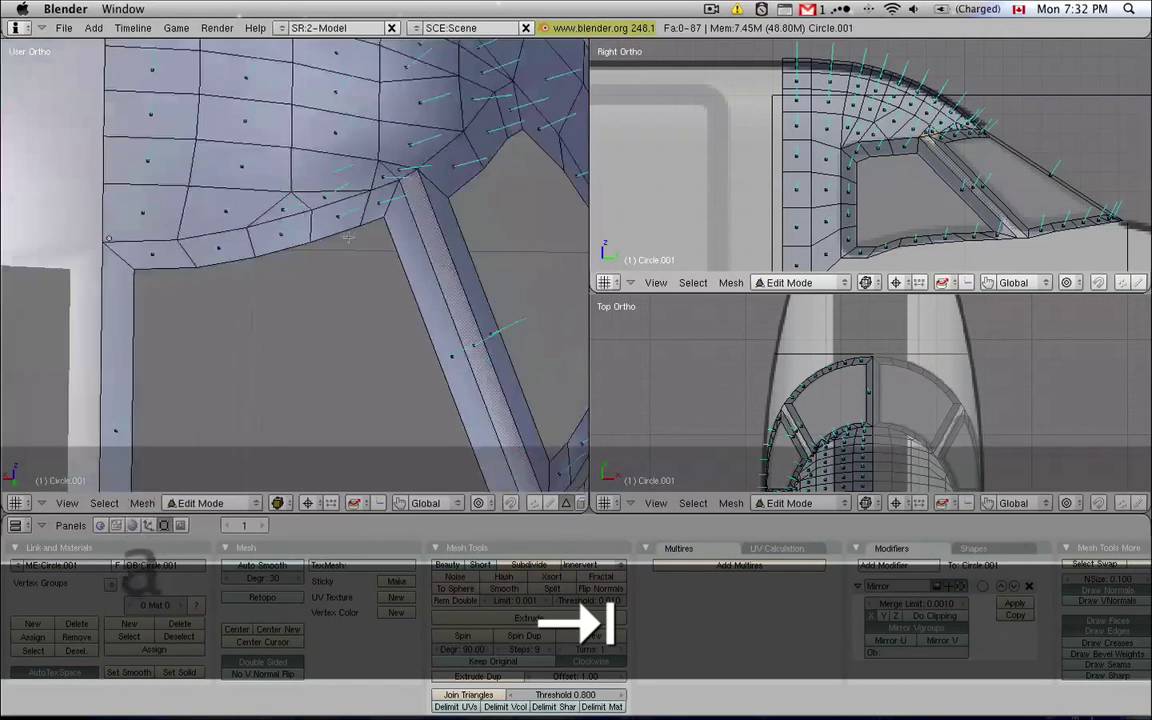
middle_drag(350, 206, 236, 206)
middle_drag(336, 241, 293, 241)
middle_drag(164, 224, 268, 240)
key(Tab)
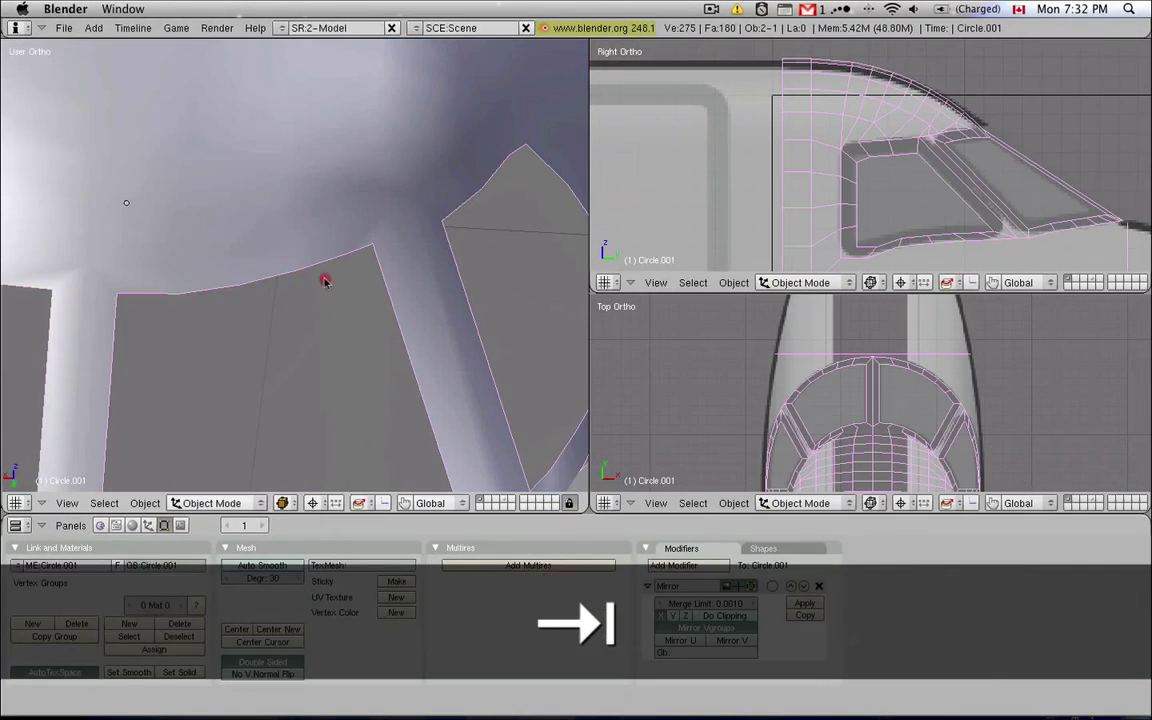
middle_drag(327, 265, 270, 226)
scroll(290, 258, down, 3)
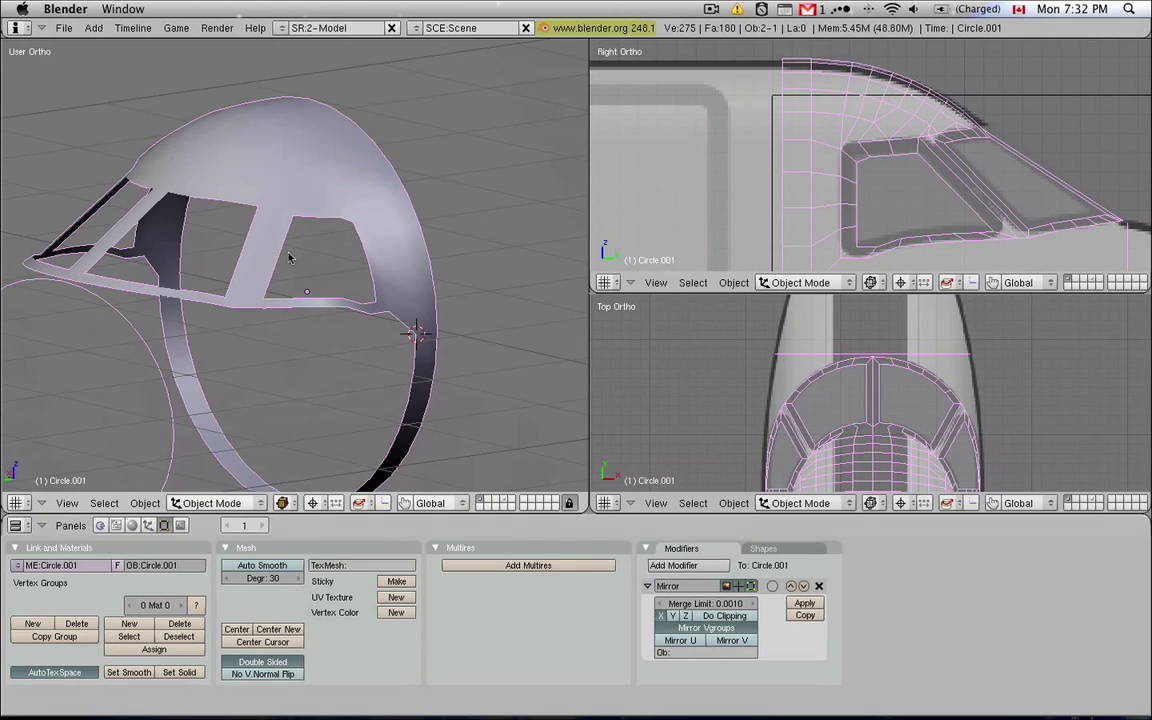
Compare the shaded model with the aircraft blueprint looking straight at the nose
key(3)
key(shift+1)
key(z)
key(z)
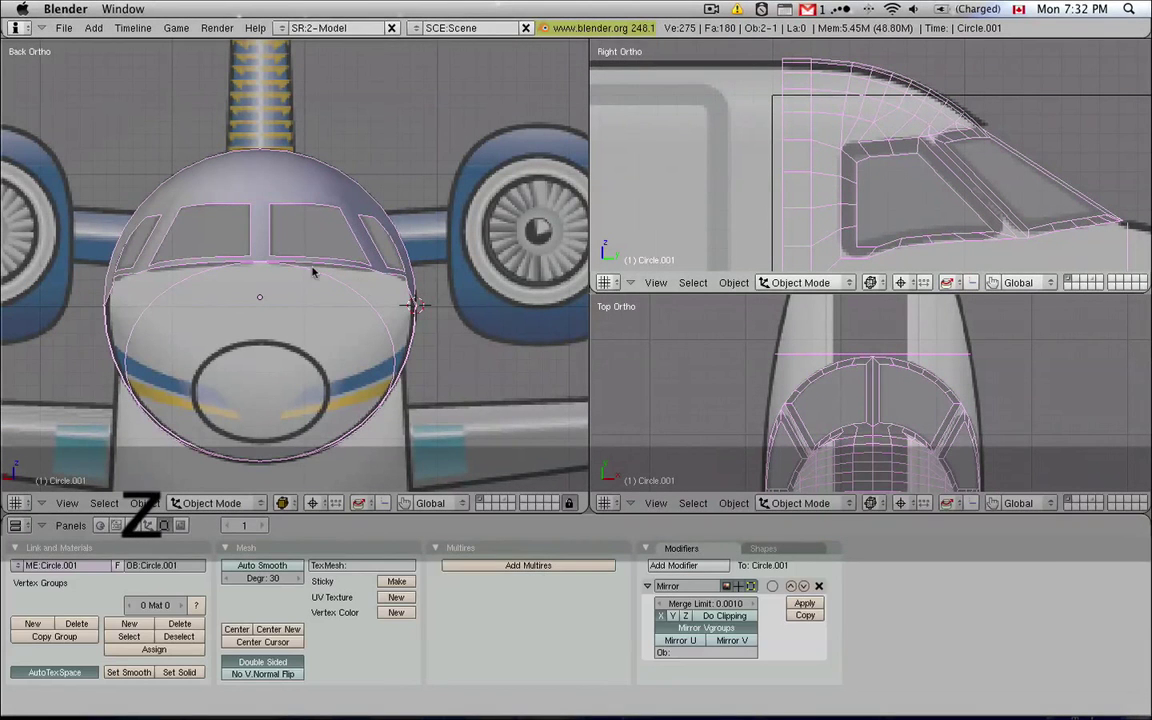
scroll(860, 195, down, 2)
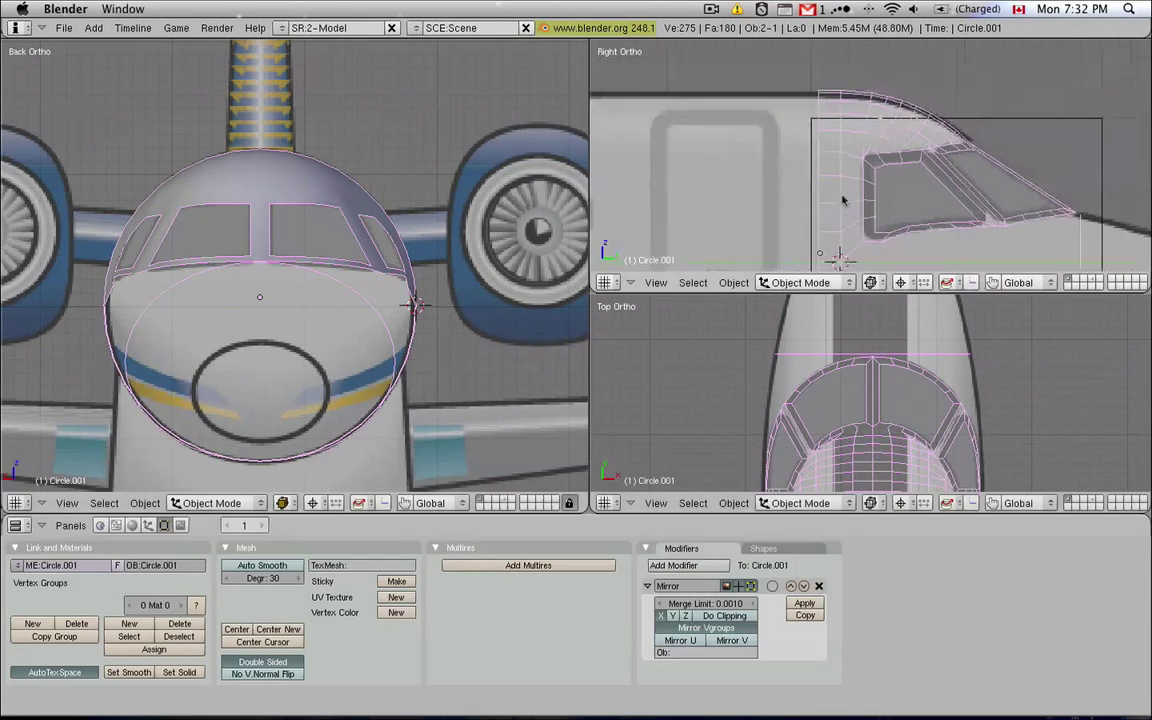
Return to mesh editing in vertex selection and place the 3D cursor at the fuselage side near the side window's rear lower corner
key(Tab)
shift+middle_drag(921, 123, 919, 116)
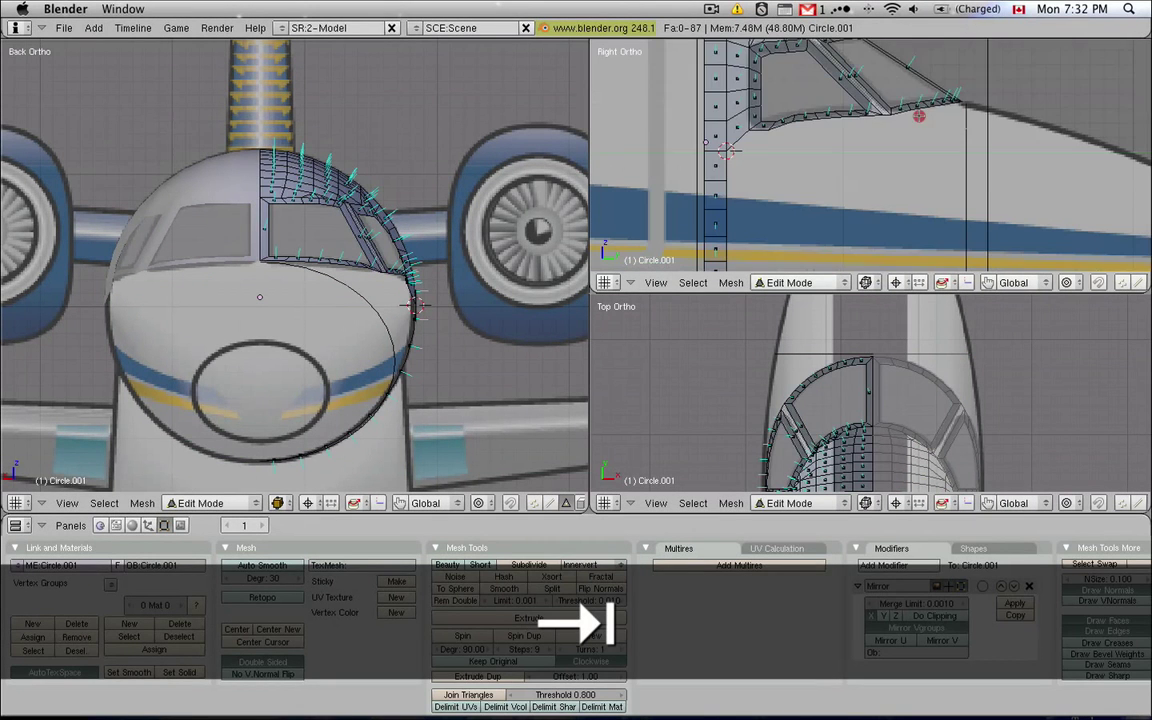
scroll(877, 165, down, 1)
click(533, 503)
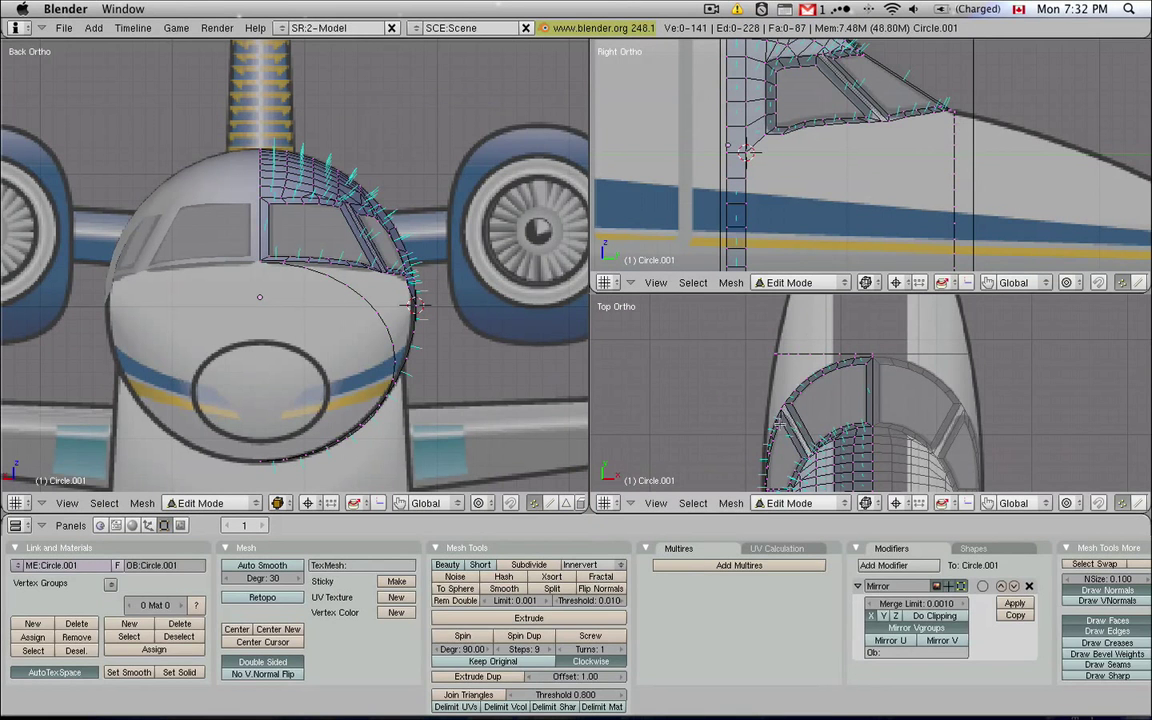
shift+middle_drag(711, 387, 734, 336)
shift+middle_drag(776, 452, 772, 458)
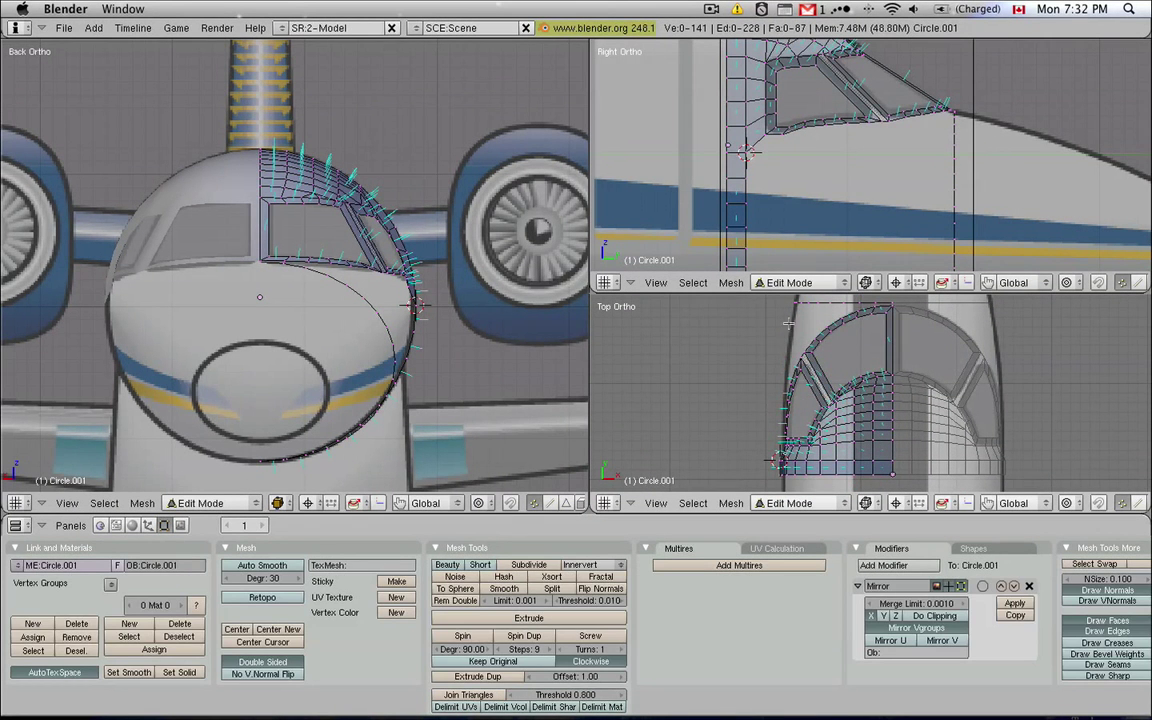
click(782, 434)
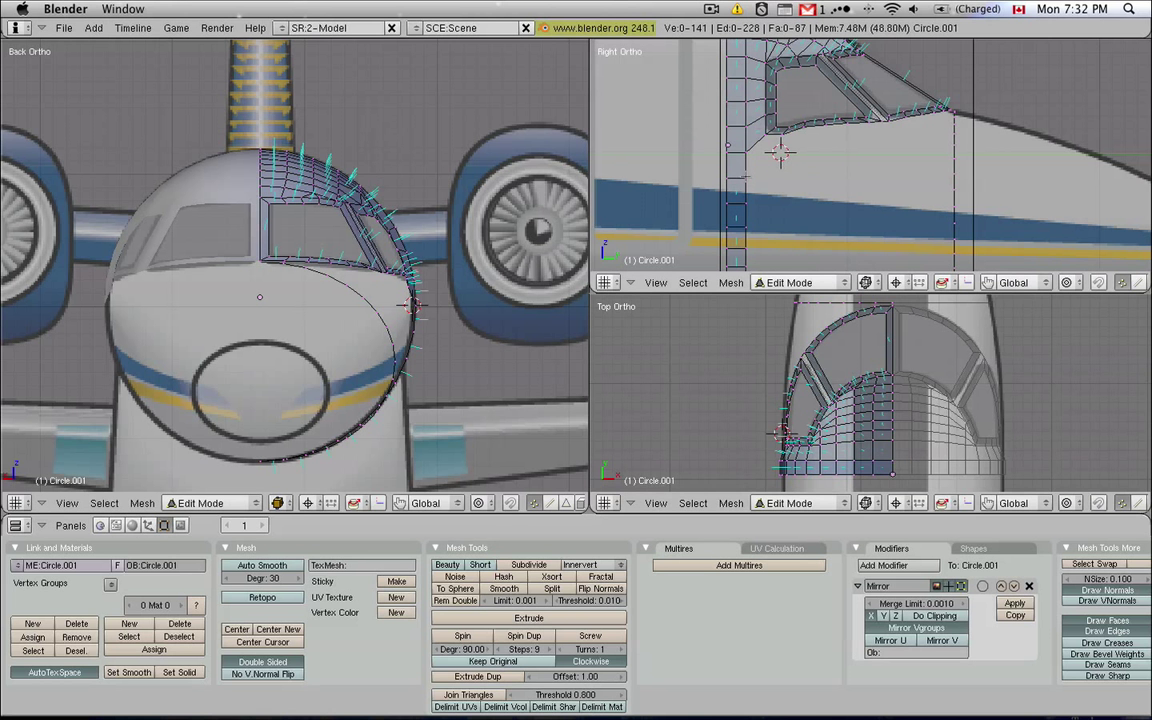
Try to connect the vertical fuselage strip's vertex below the side window to the forward cross-section loop with a long edge
right_click(735, 176)
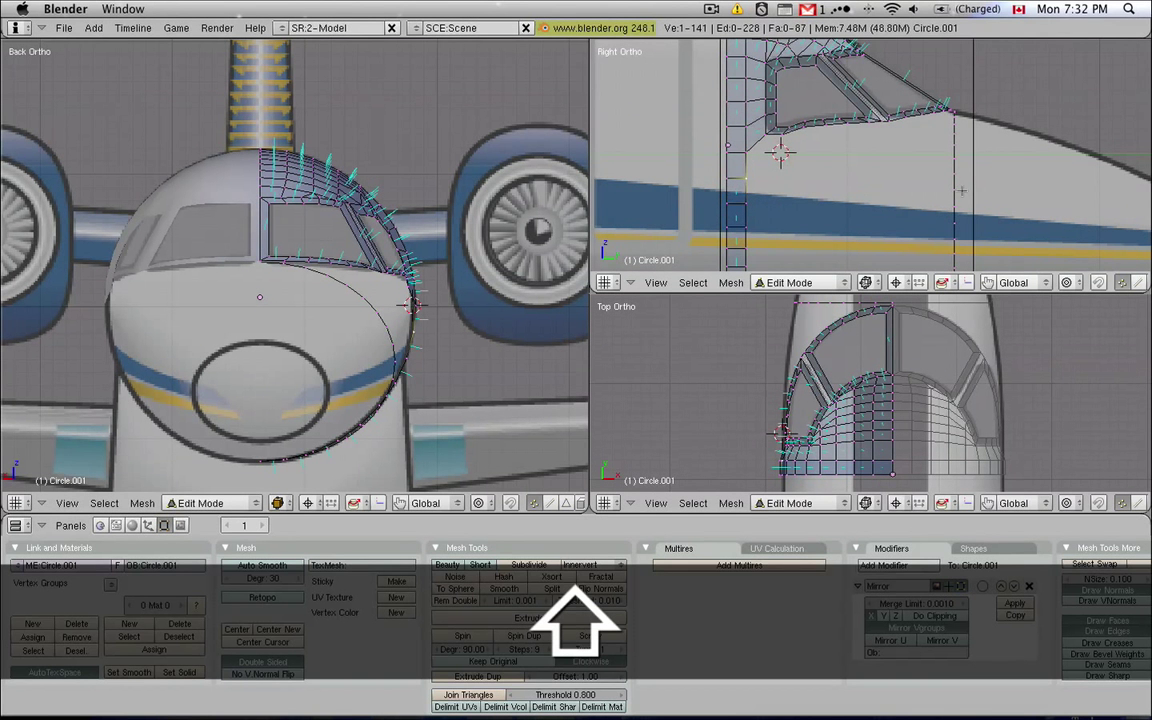
shift+right_click(959, 188)
key(f)
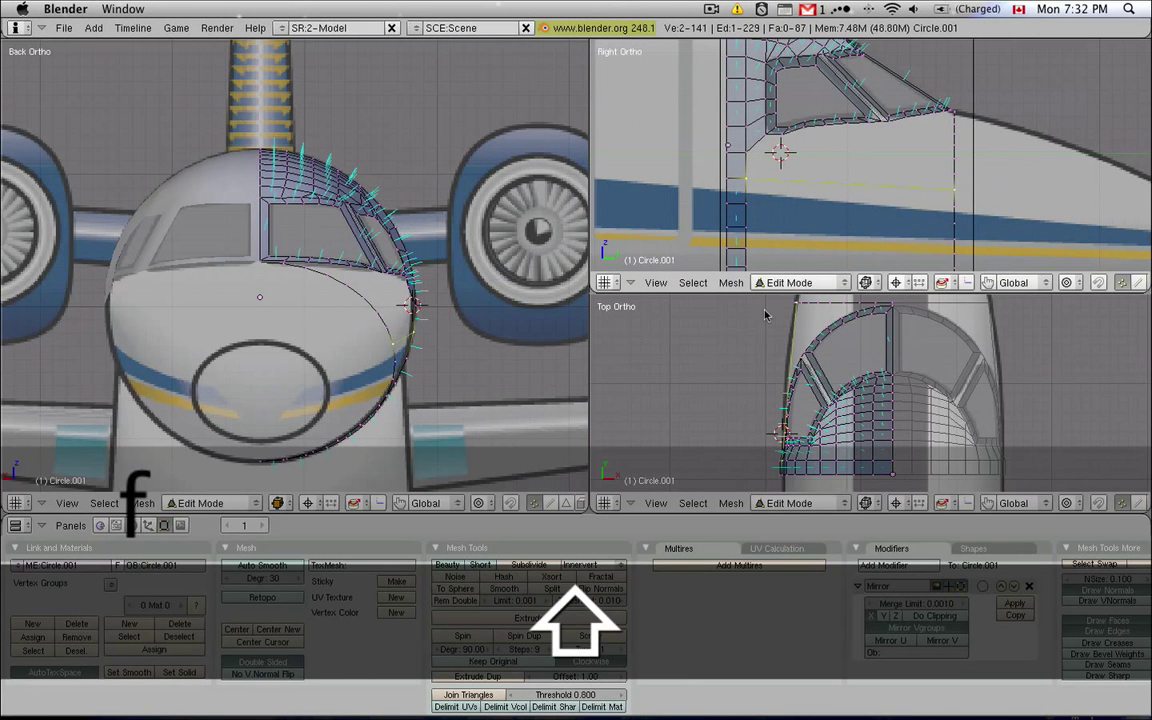
scroll(800, 322, up, 3)
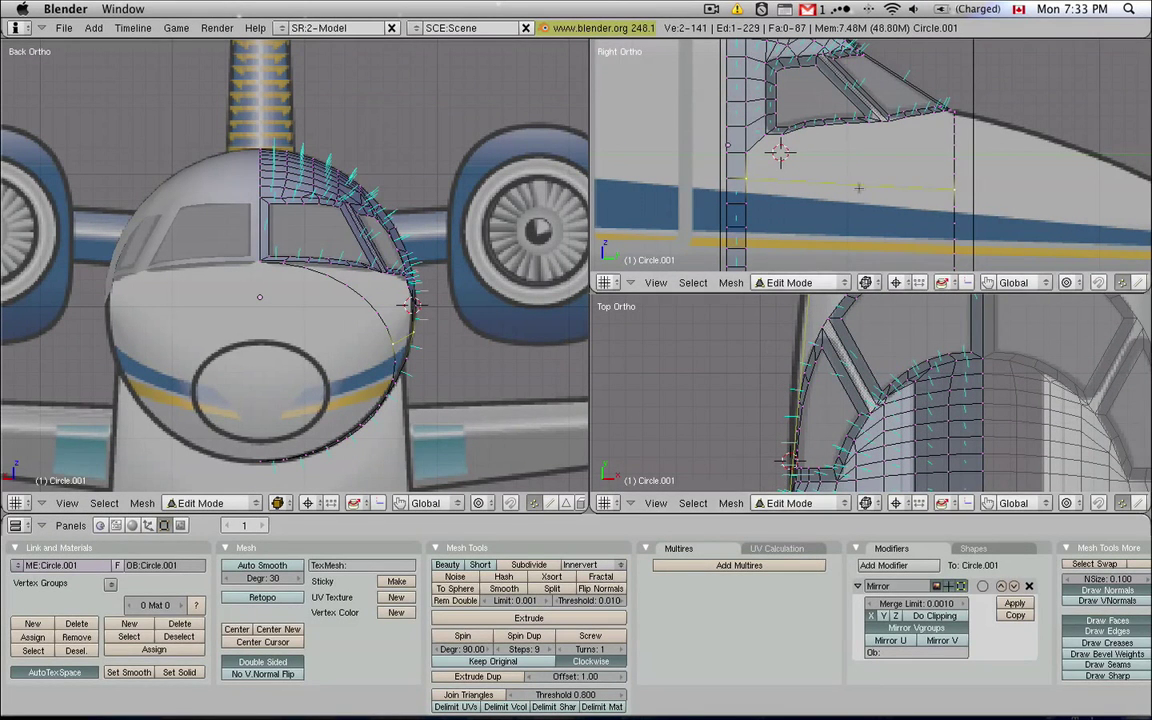
key(super+z)
Duplicate the forward cross-section loop and move the copy rearward along Y by about 0.59 units, beneath the window pillar's foot
scroll(947, 174, down, 2)
key(a)
key(alt)
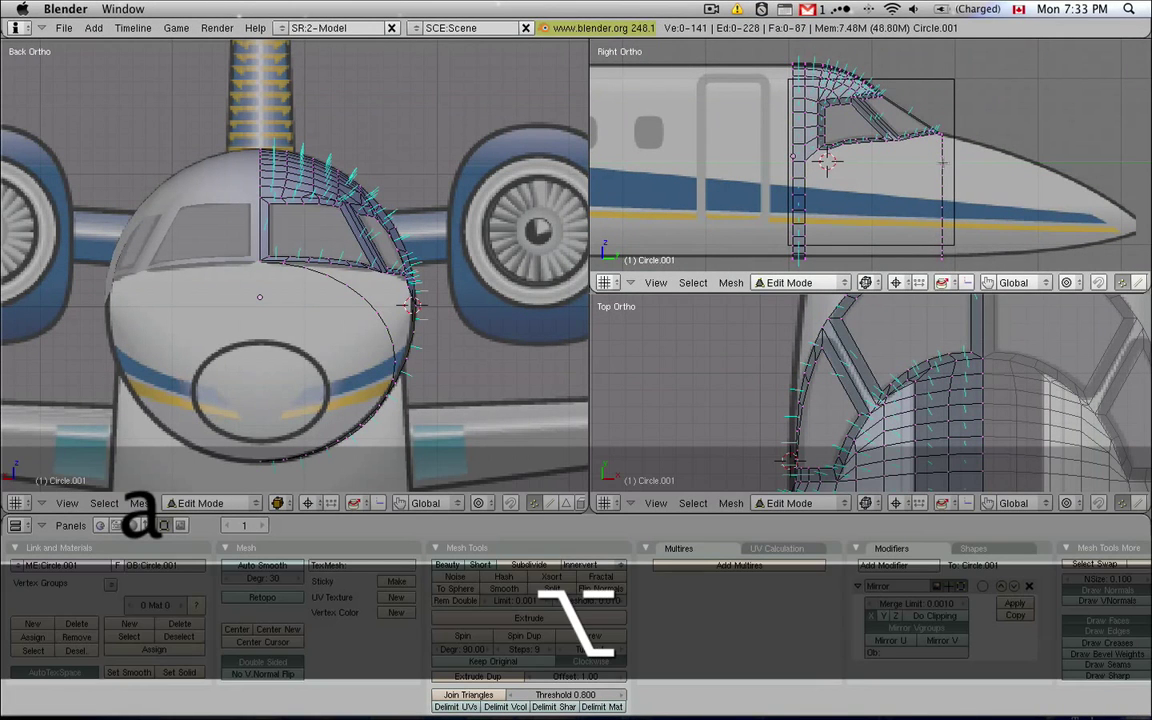
alt+click(944, 170)
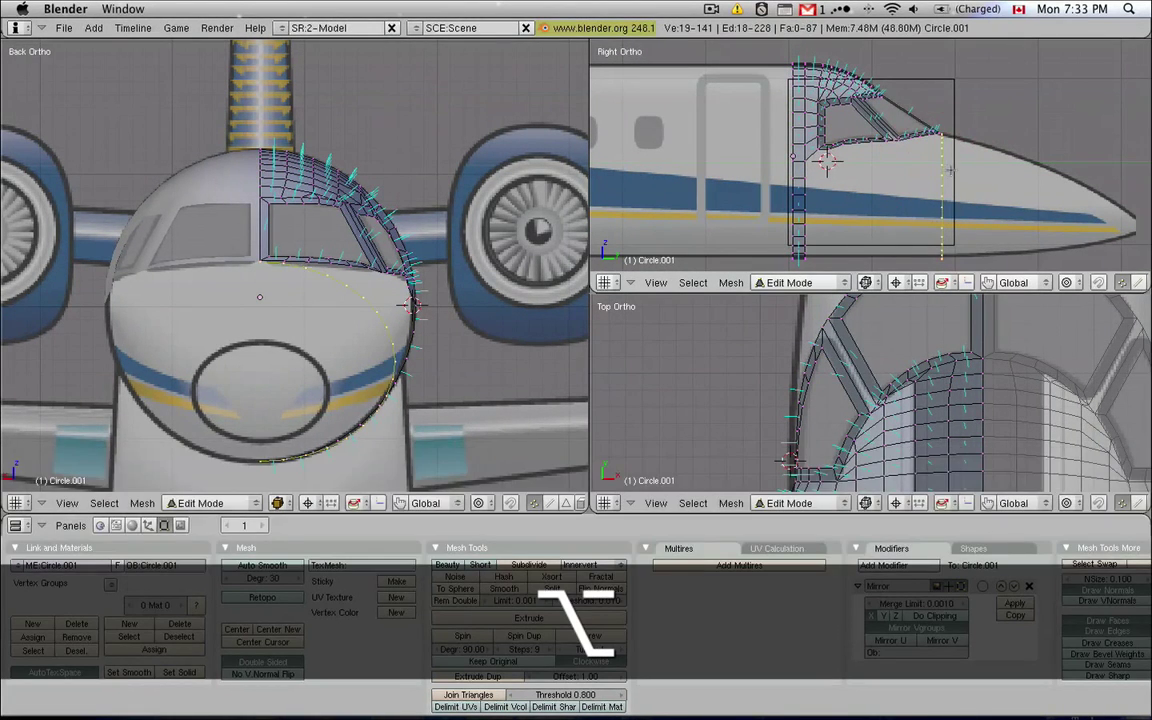
scroll(945, 182, up, 1)
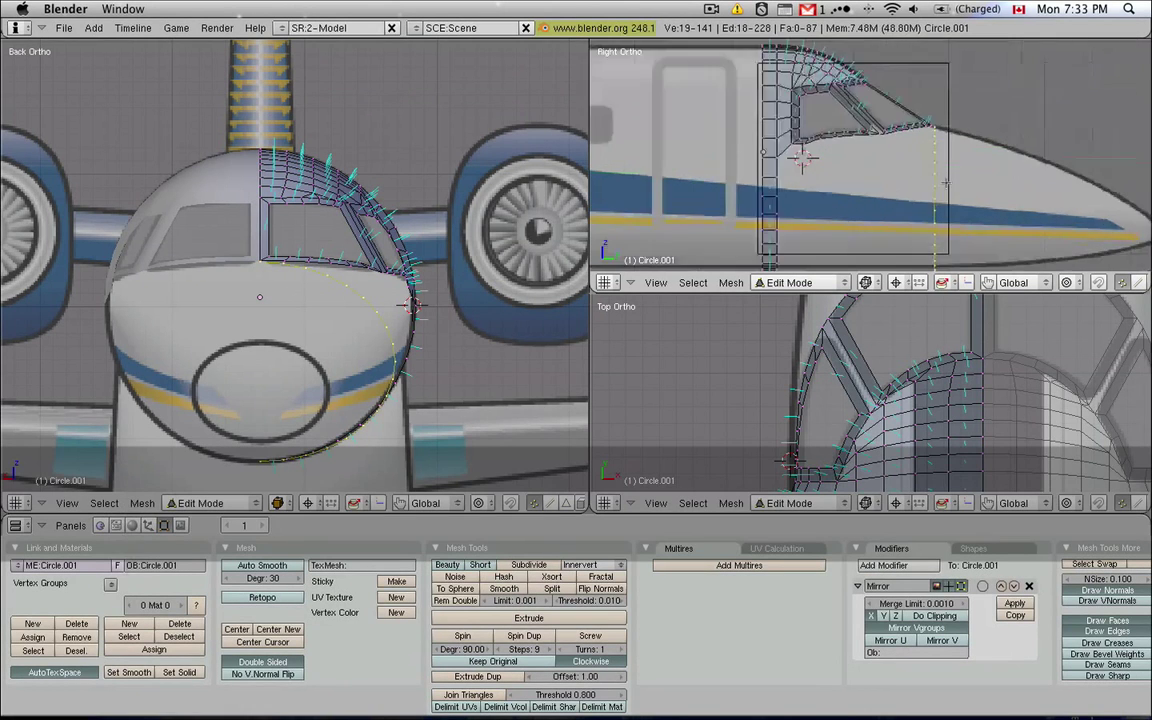
scroll(945, 182, up, 2)
scroll(948, 182, down, 1)
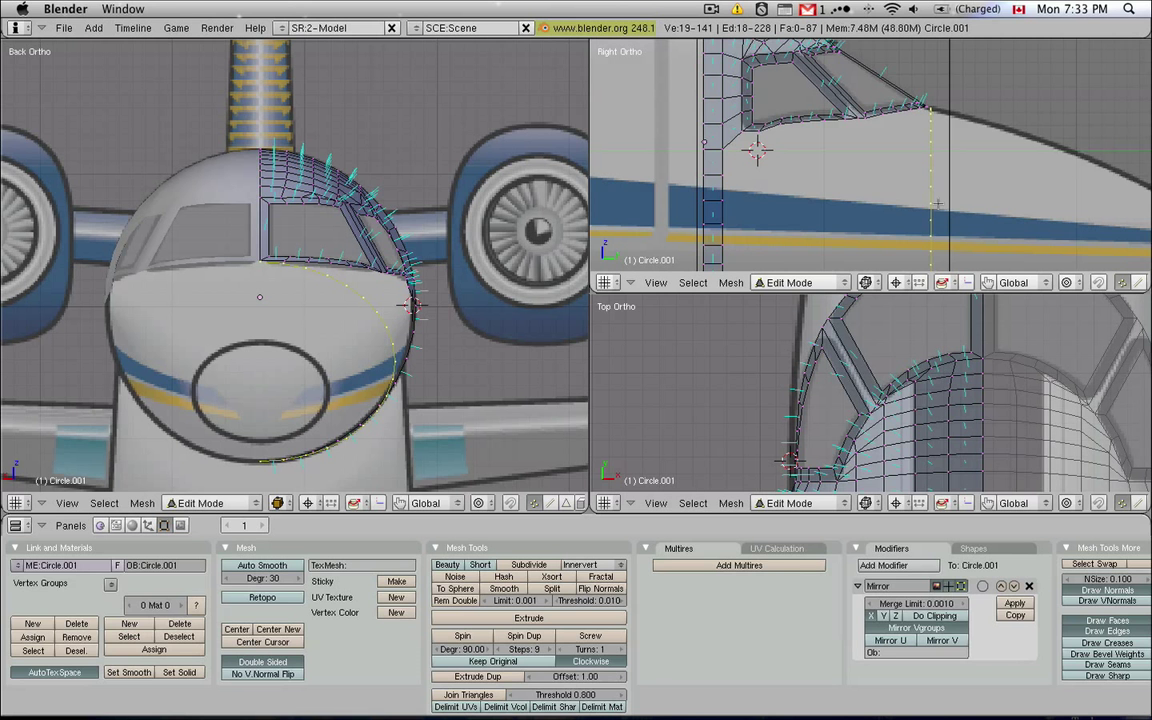
shift+middle_drag(938, 203, 946, 184)
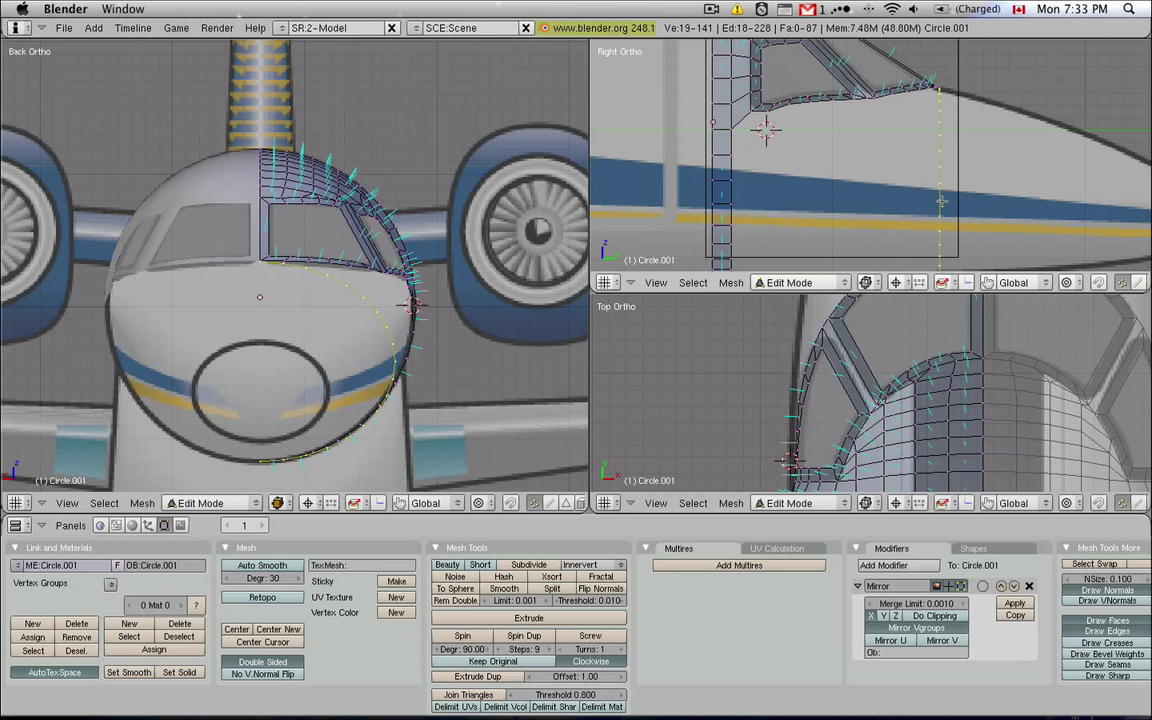
key(shift)
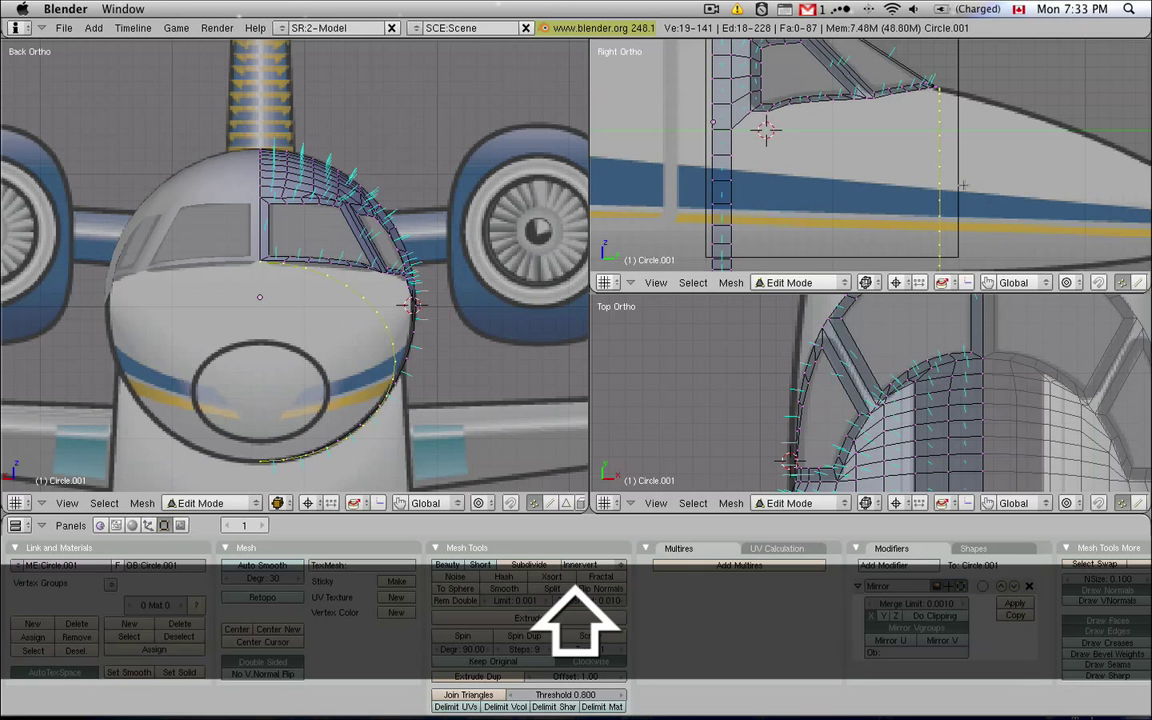
key(shift+d)
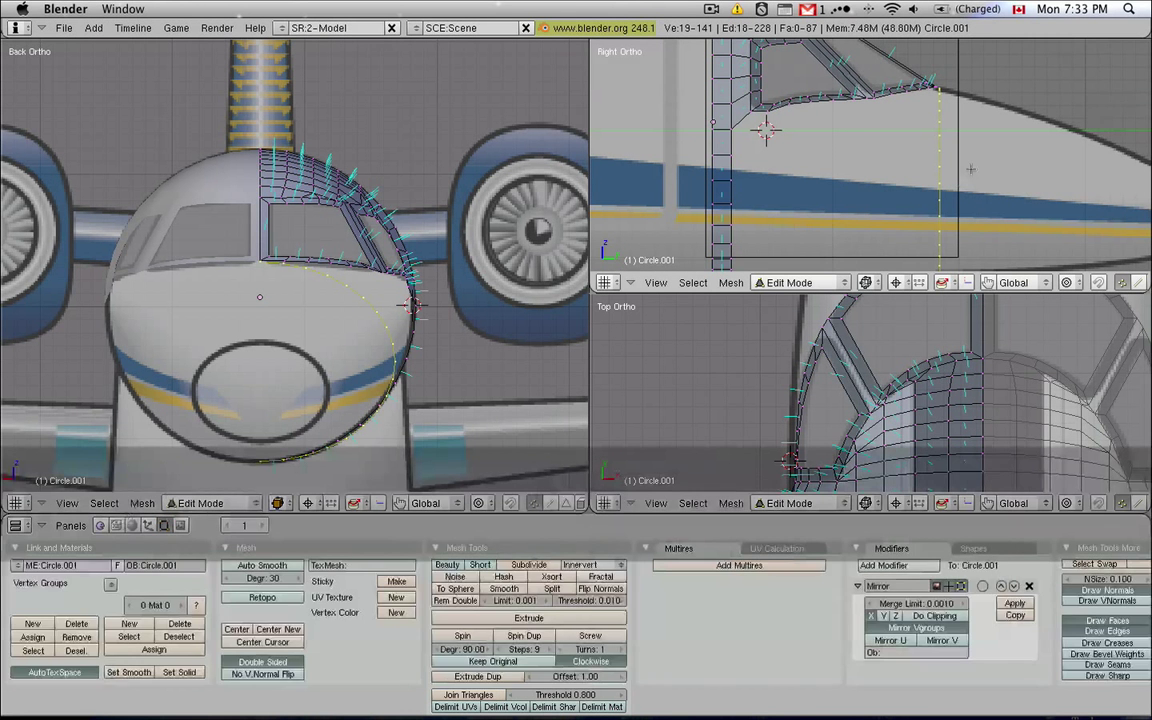
key(shift+d)
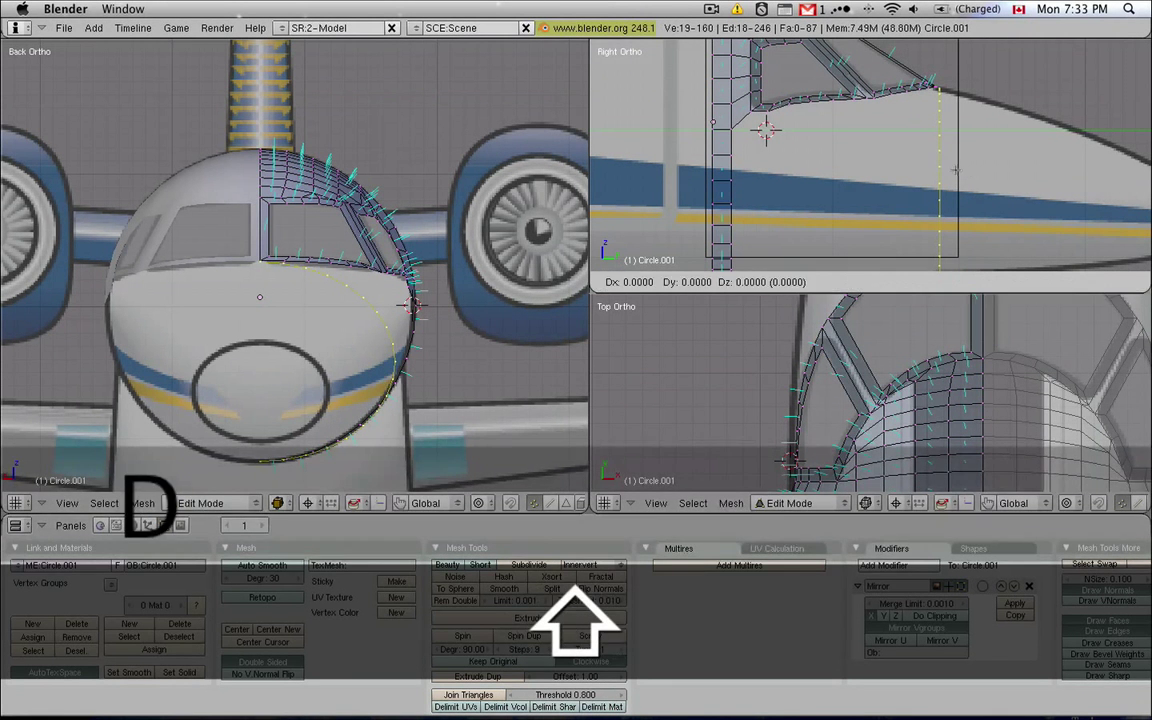
click(922, 168)
middle_click(923, 167)
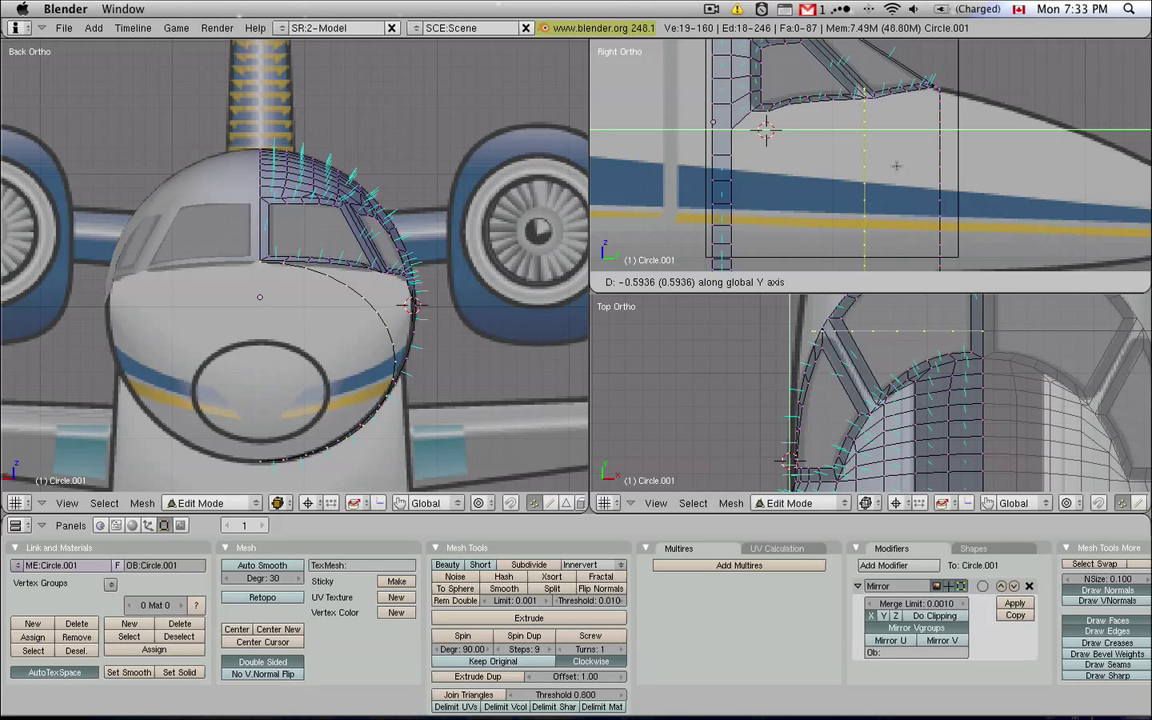
click(895, 165)
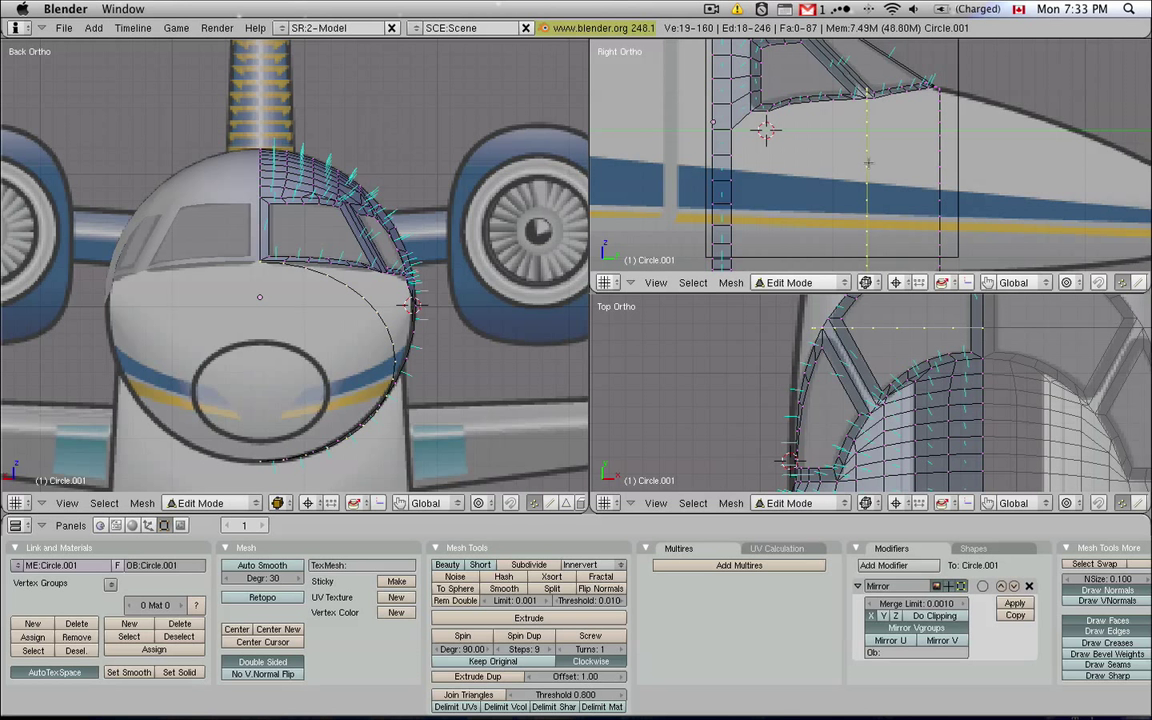
Duplicate that copied loop and move the new one about 0.45 units further rearward along Y, beneath the middle of the side window
key(shift+d)
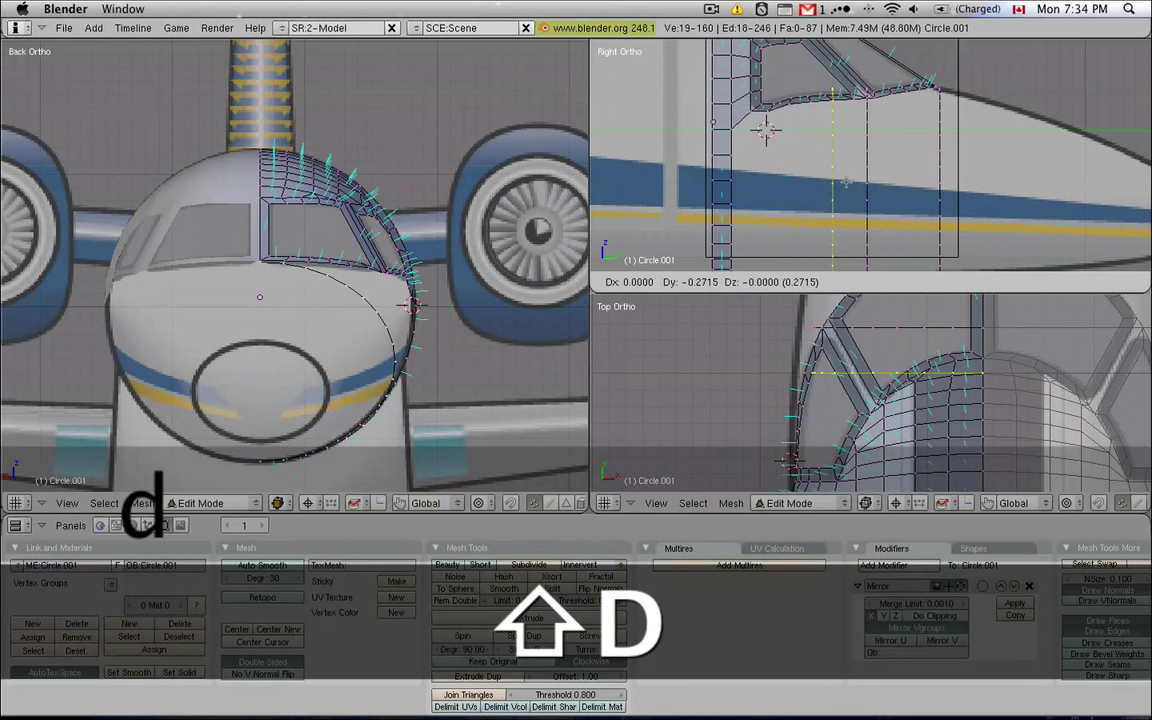
click(845, 181)
key(y)
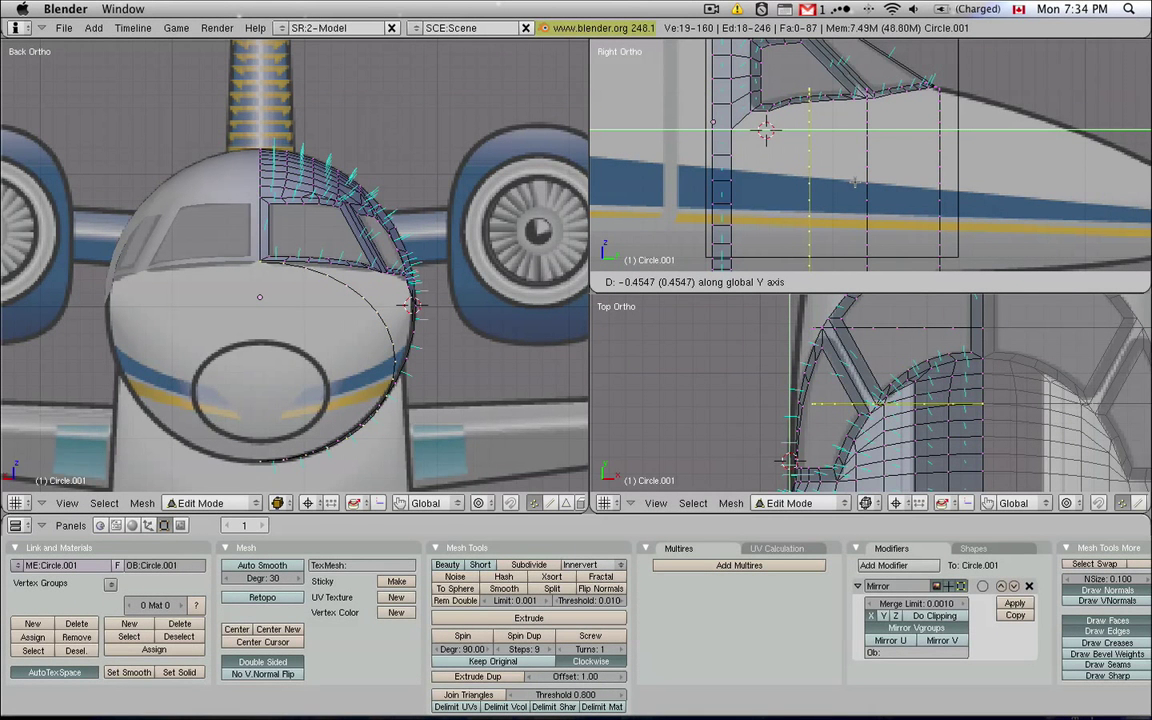
click(855, 182)
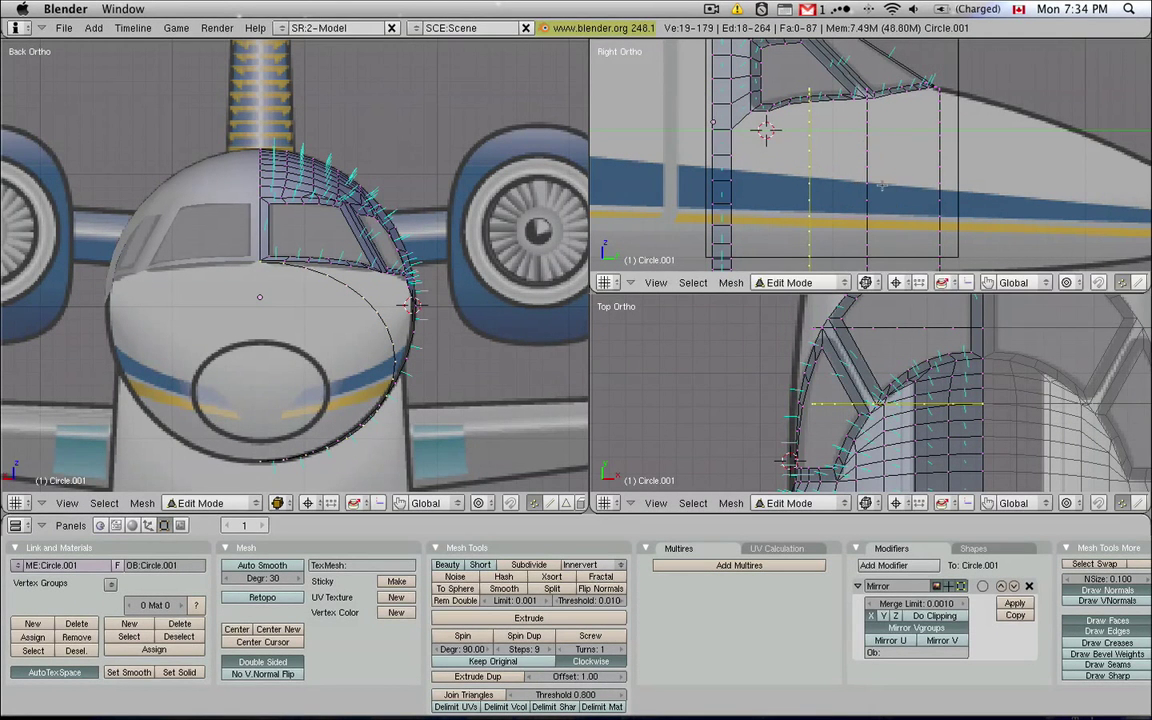
Duplicate the mid-window loop and move the copy rearward along Y until it lines up with the side window's rear lower corner
shift+middle_drag(808, 120, 836, 98)
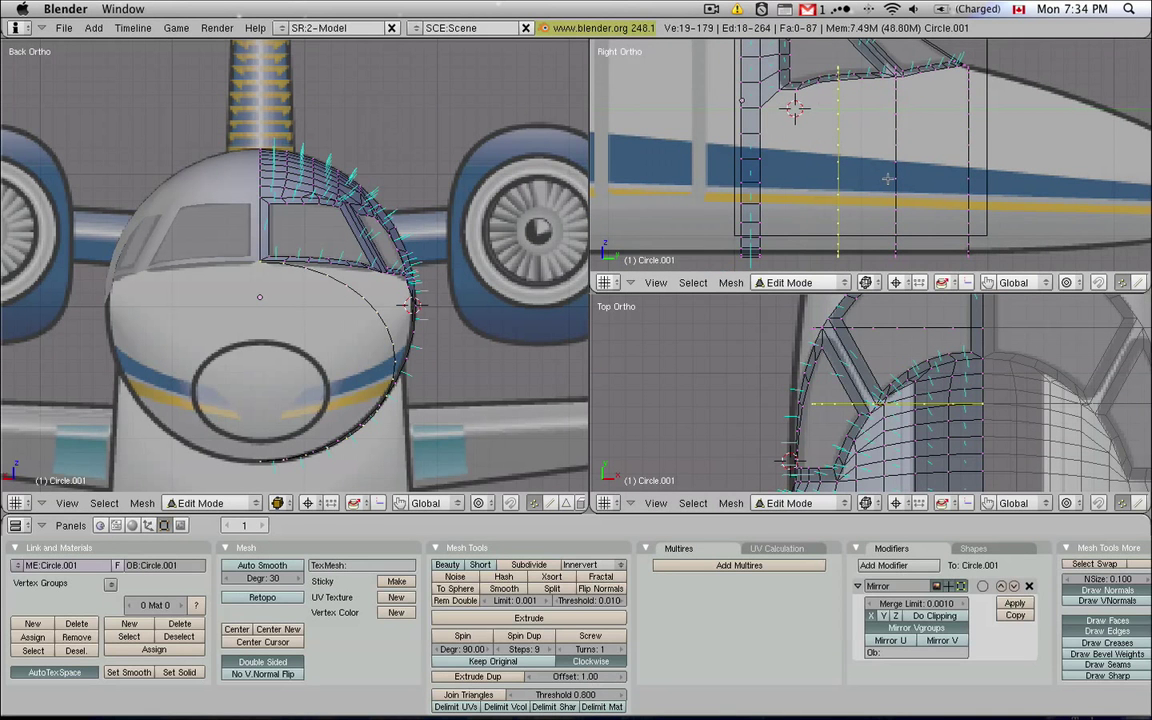
key(shift+d)
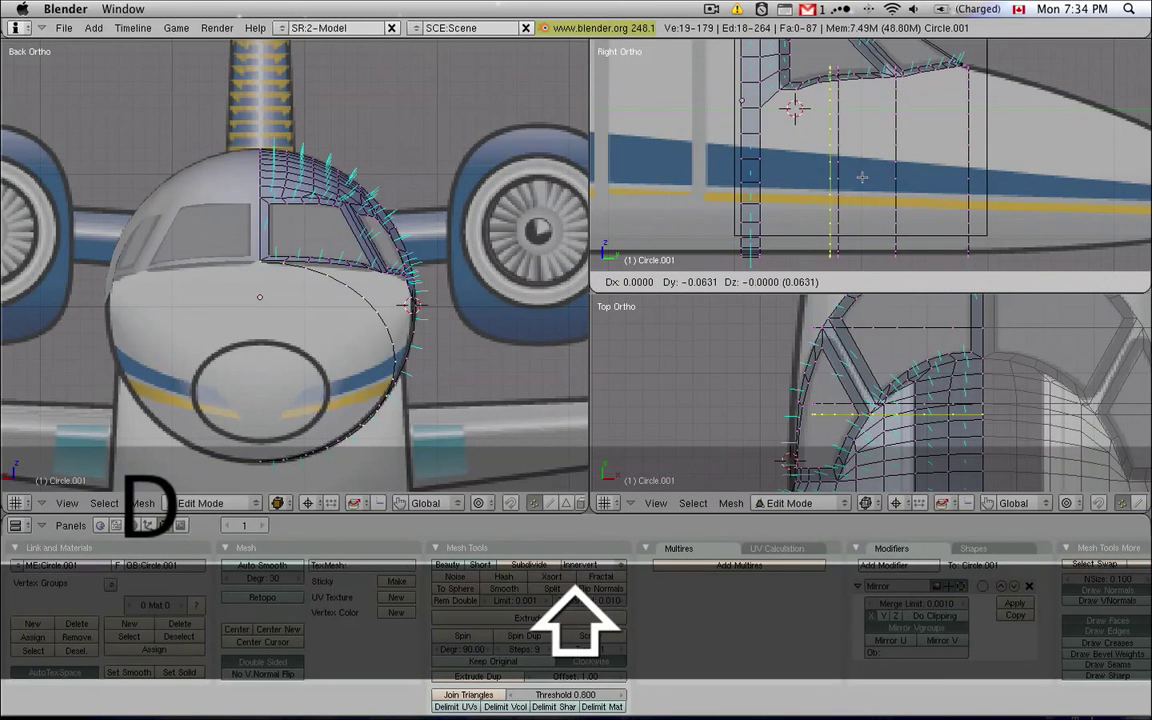
middle_click(850, 177)
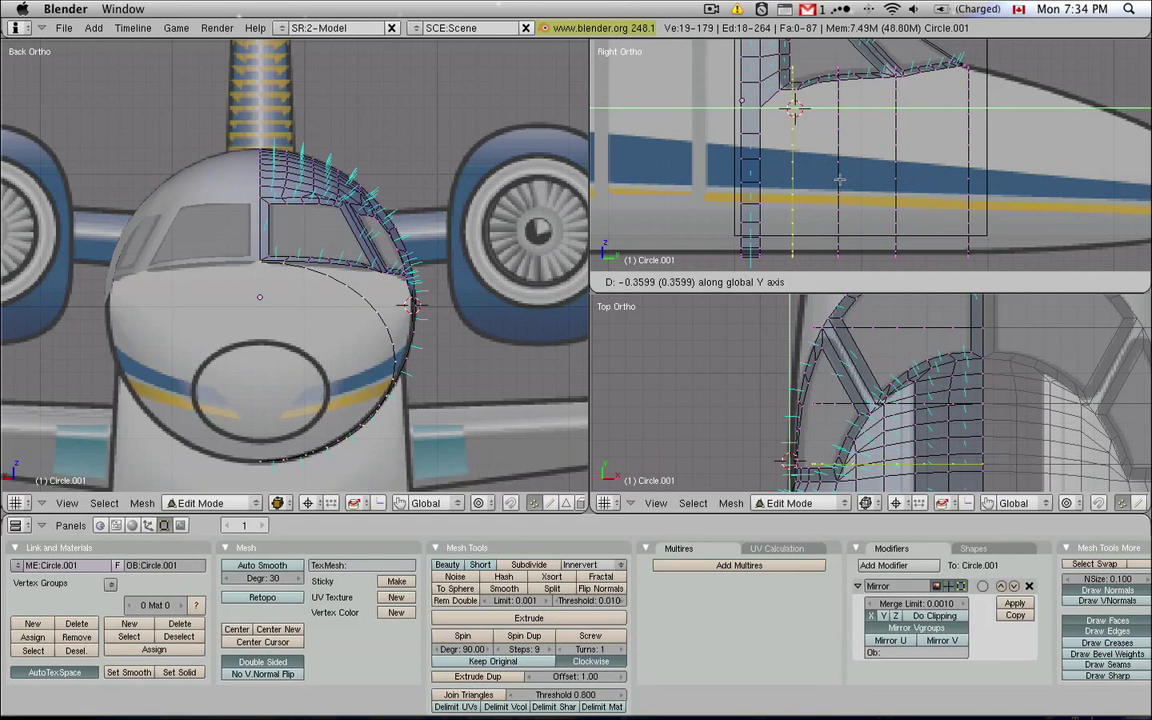
click(838, 180)
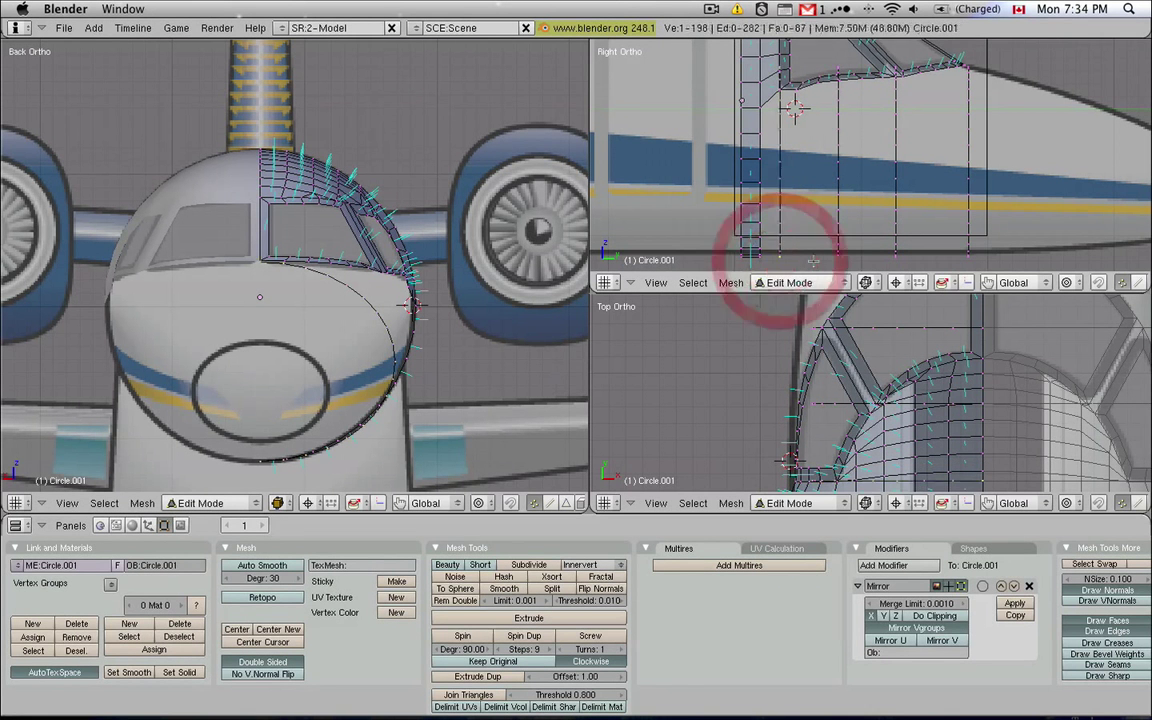
Snap the 3D cursor to the rearmost loop's bottom vertex and scale the loop up from there, then along Z, to match the fuselage outline
key(shift+s)
click(813, 258)
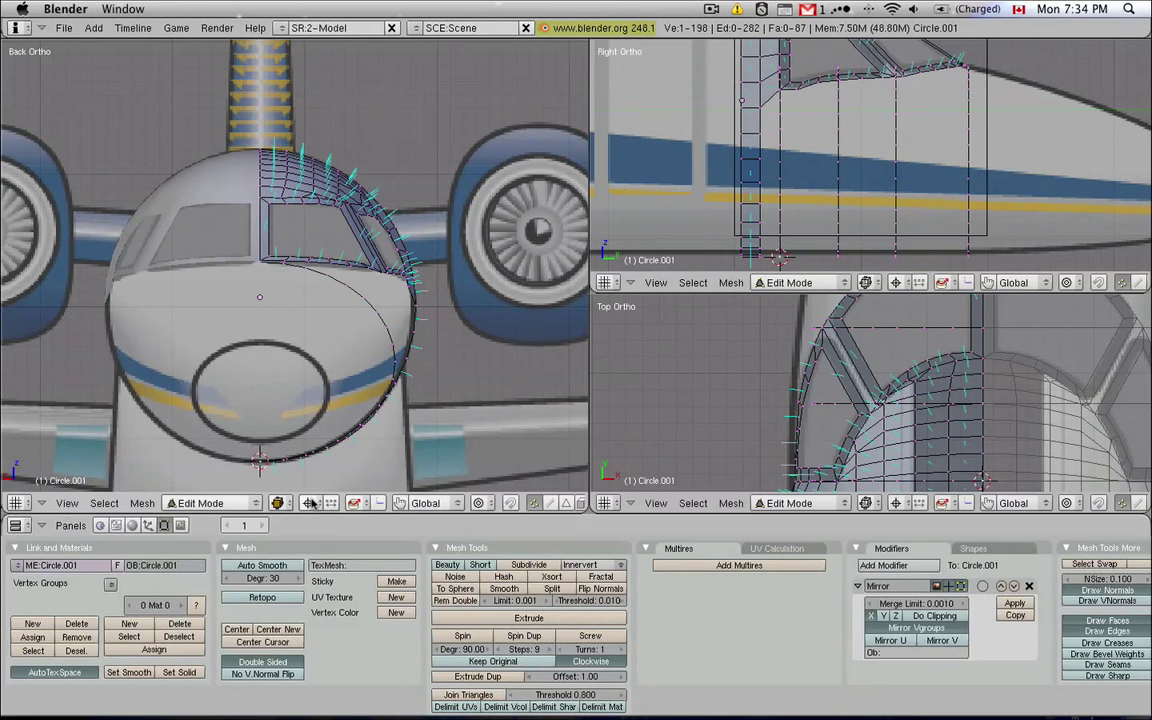
alt+right_click(781, 196)
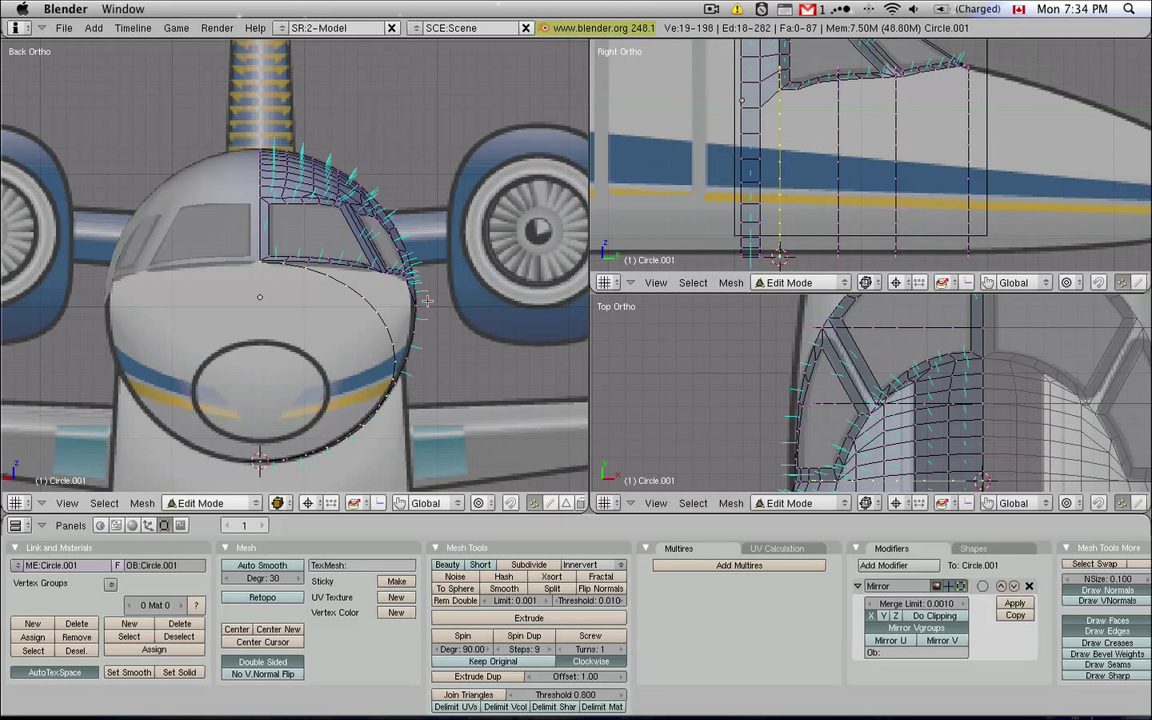
key(s)
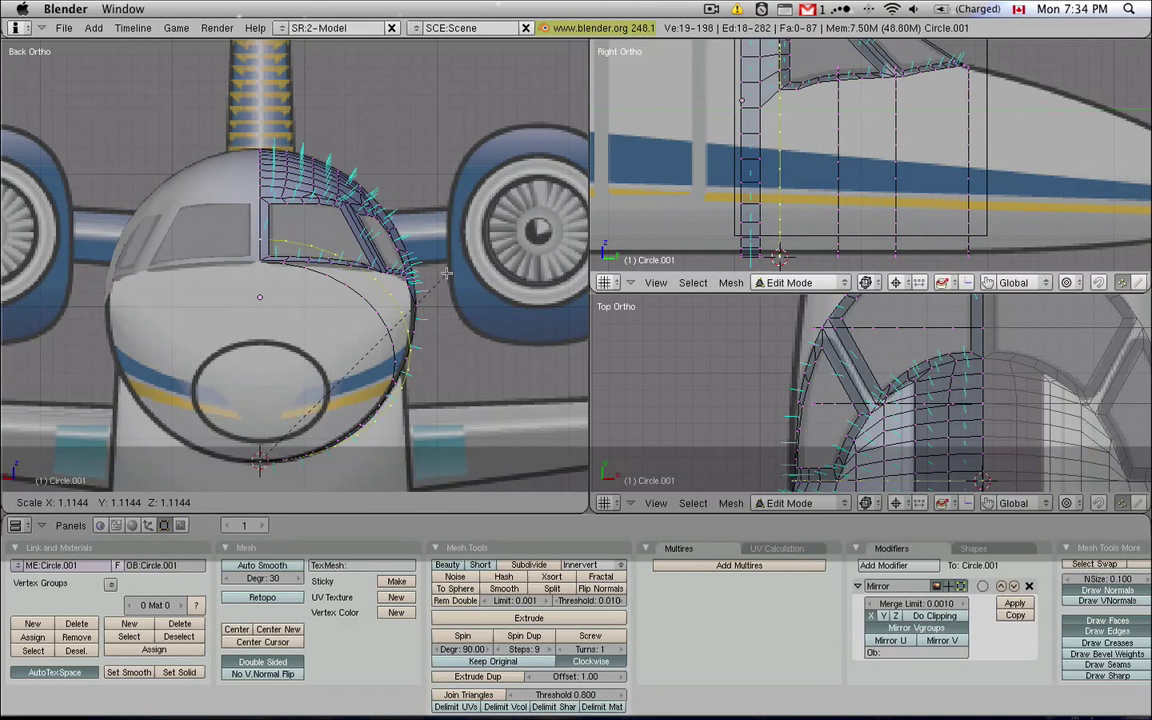
key(Escape)
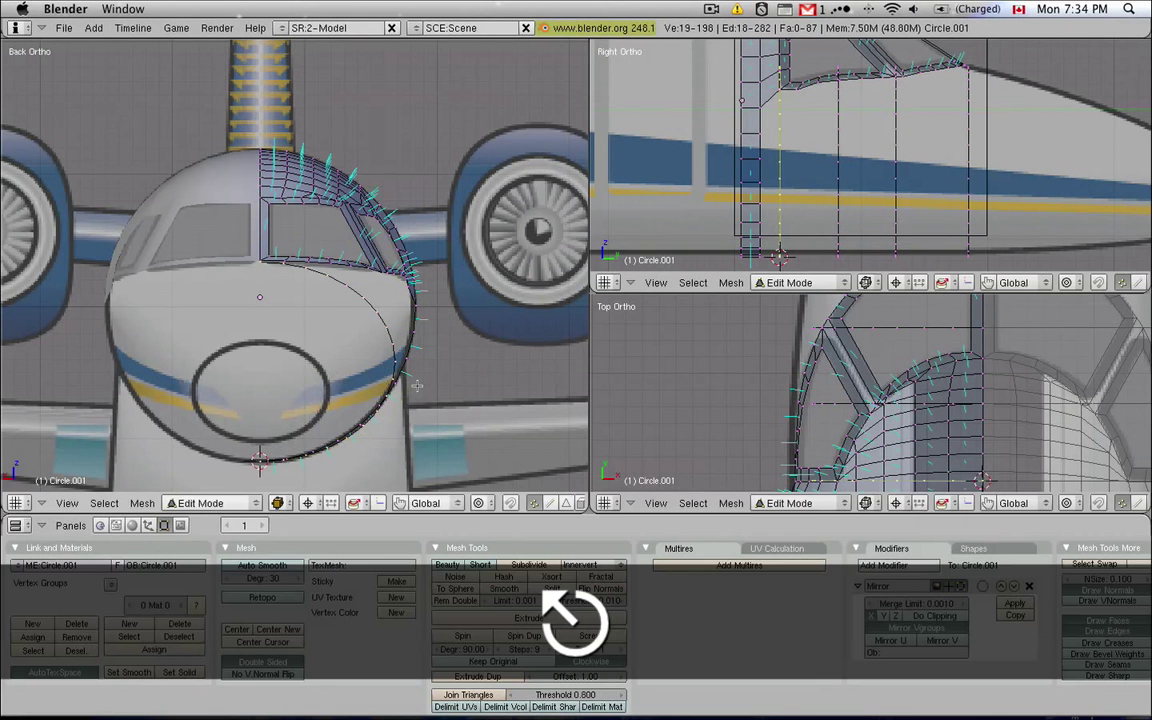
key(s)
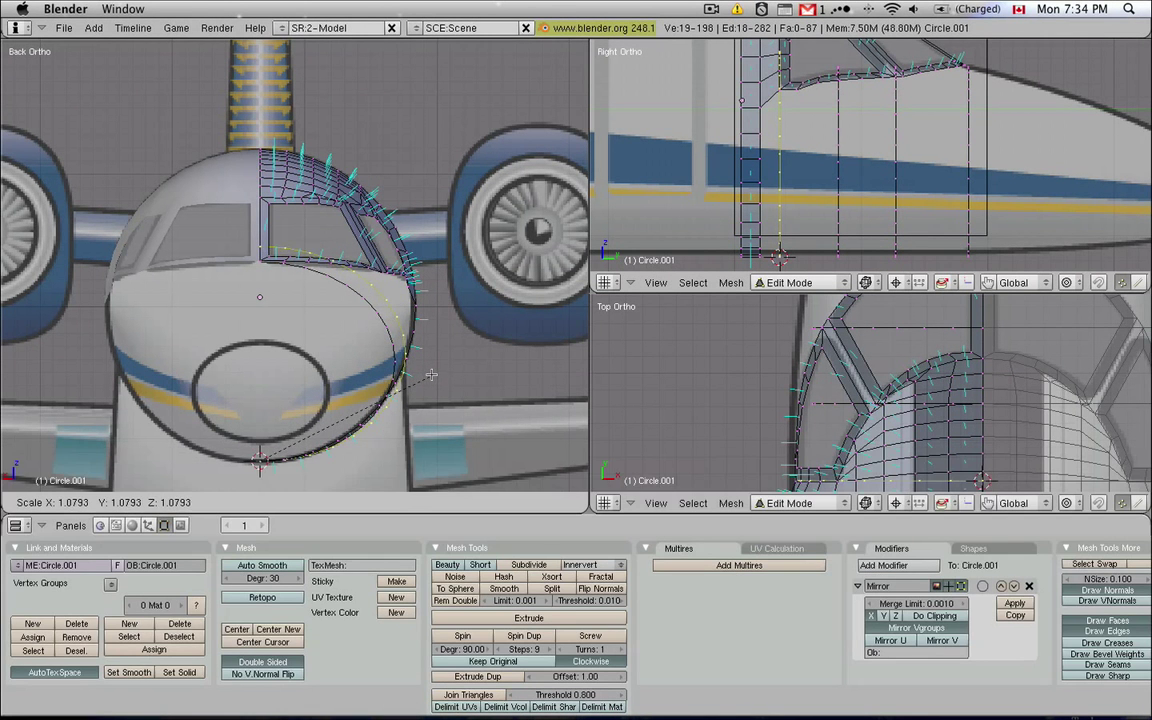
click(433, 372)
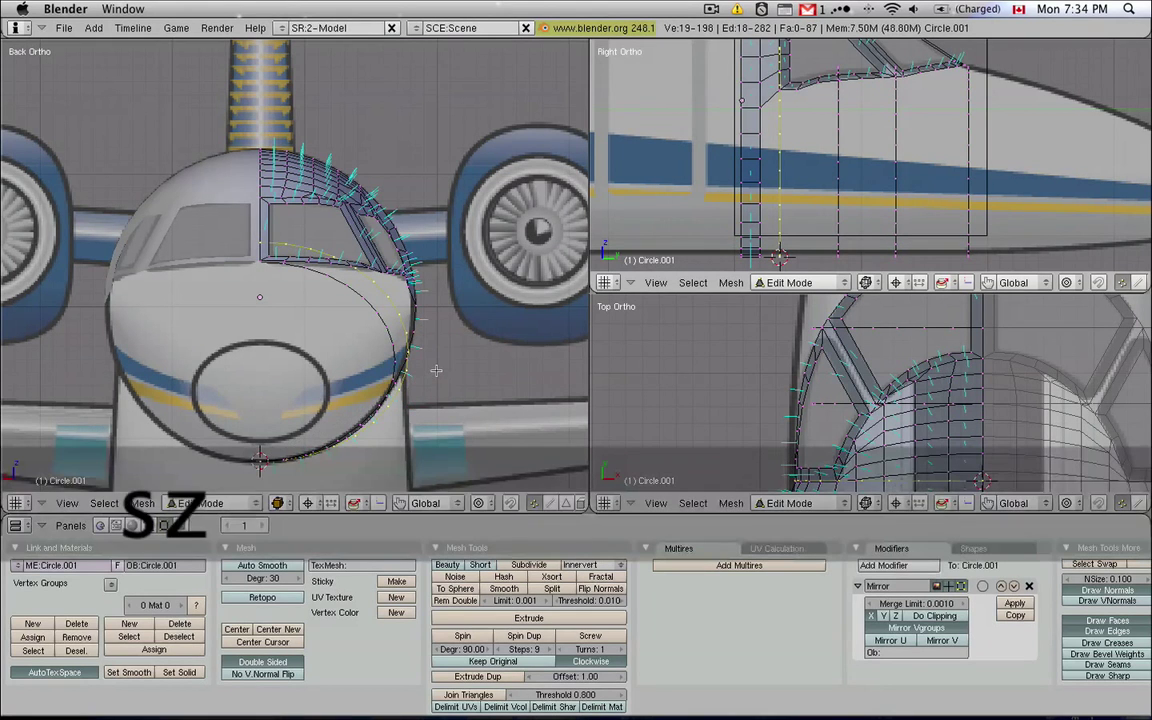
key(s)
key(z)
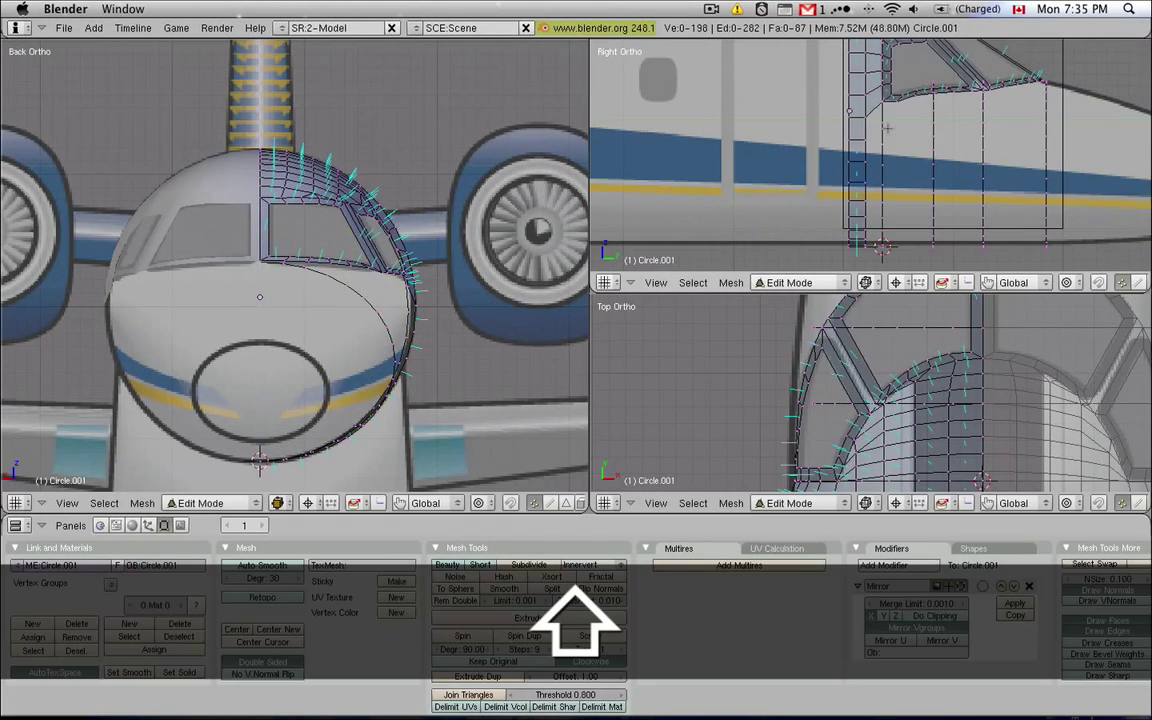
Delete the rearmost loop's upper vertices so only the part below the side window's rear corner remains
alt+right_click(887, 128)
scroll(895, 123, down, 3)
shift+middle_drag(896, 116, 890, 149)
key(z)
key(z)
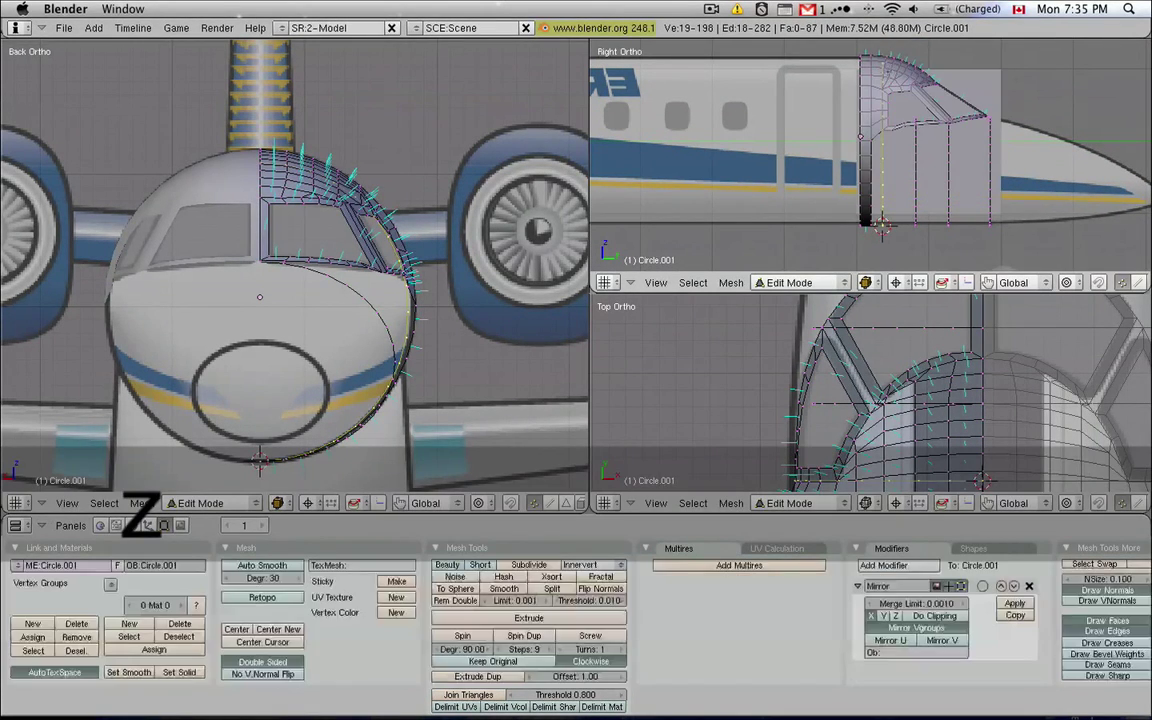
key(b)
key(super+z)
drag(881, 137, 907, 207)
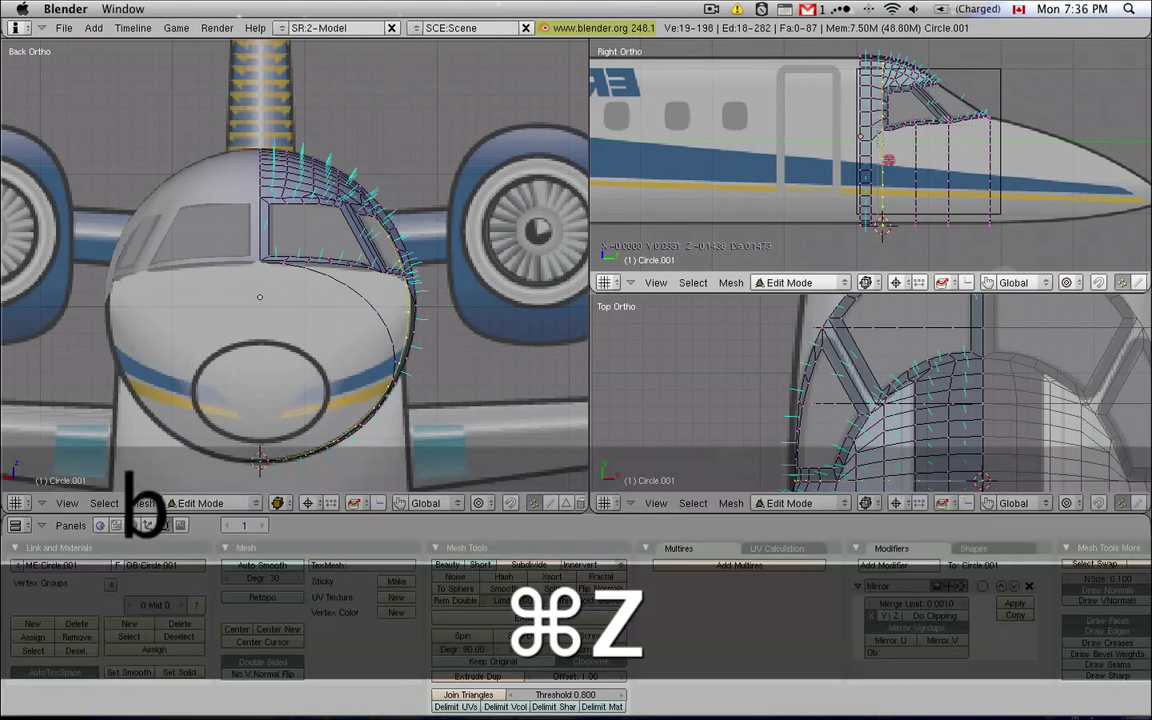
right_drag(907, 207, 923, 259)
key(x)
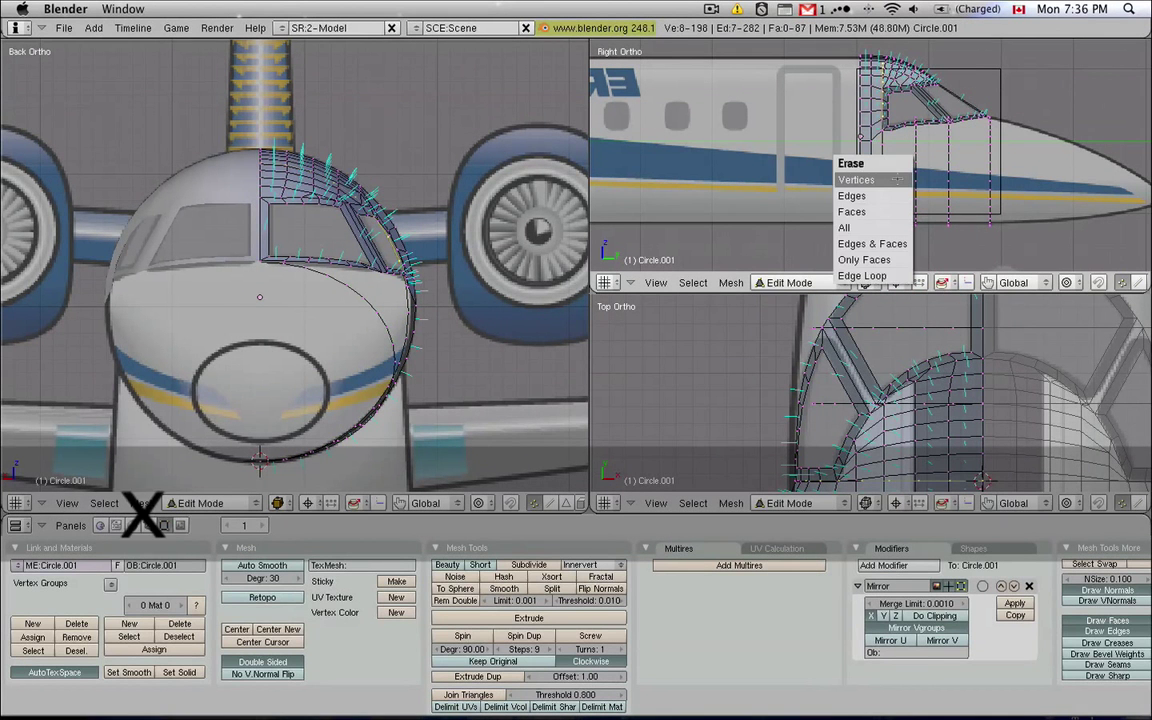
click(897, 179)
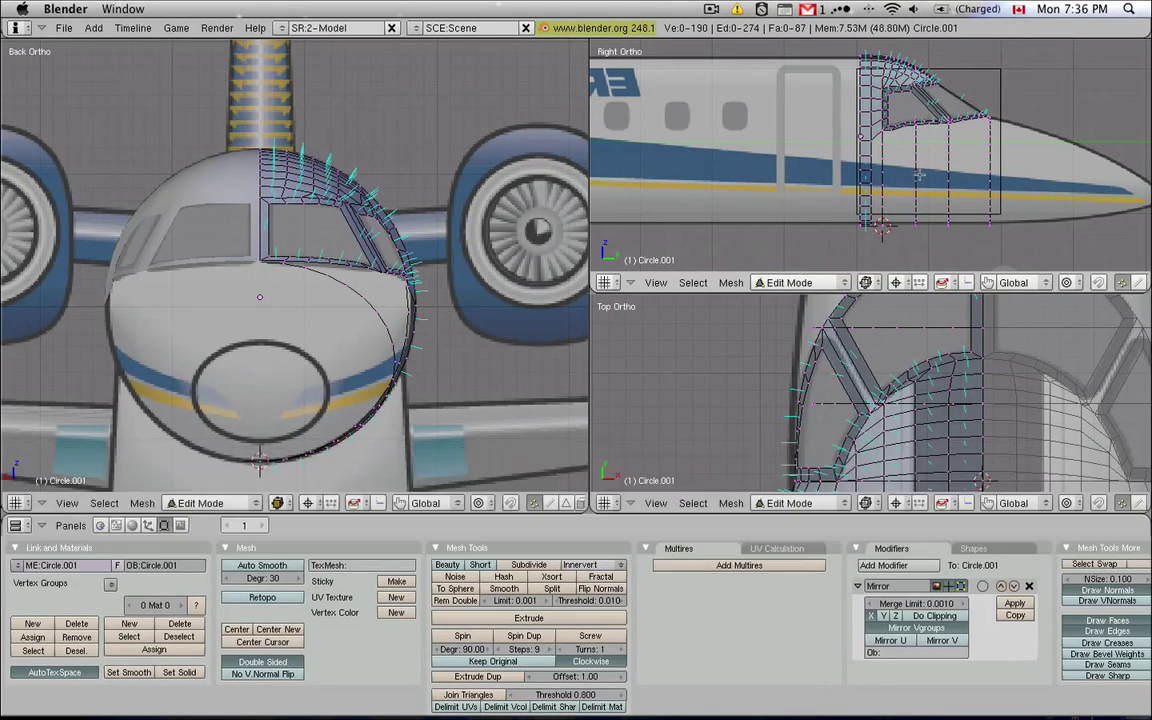
Scale the loop beneath the middle of the side window along Z and delete its upper vertices around the window frame
alt+right_click(917, 175)
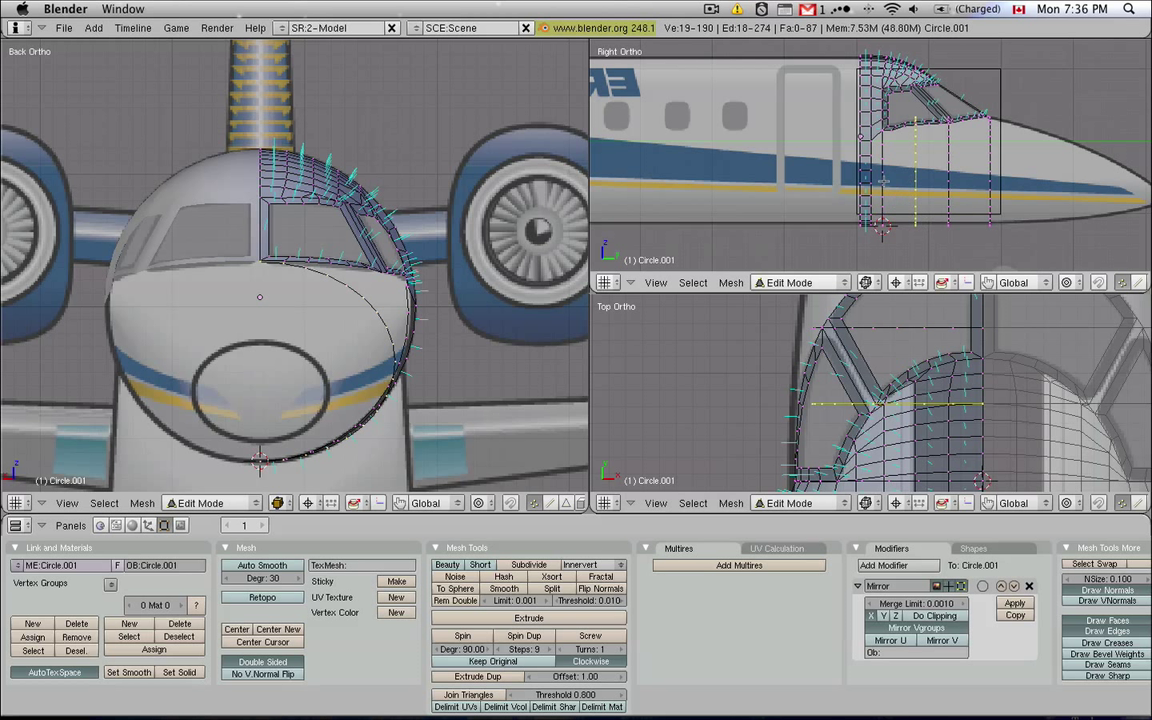
key(s)
key(z)
key(Escape)
key(b)
right_drag(904, 124, 928, 233)
key(x)
click(957, 150)
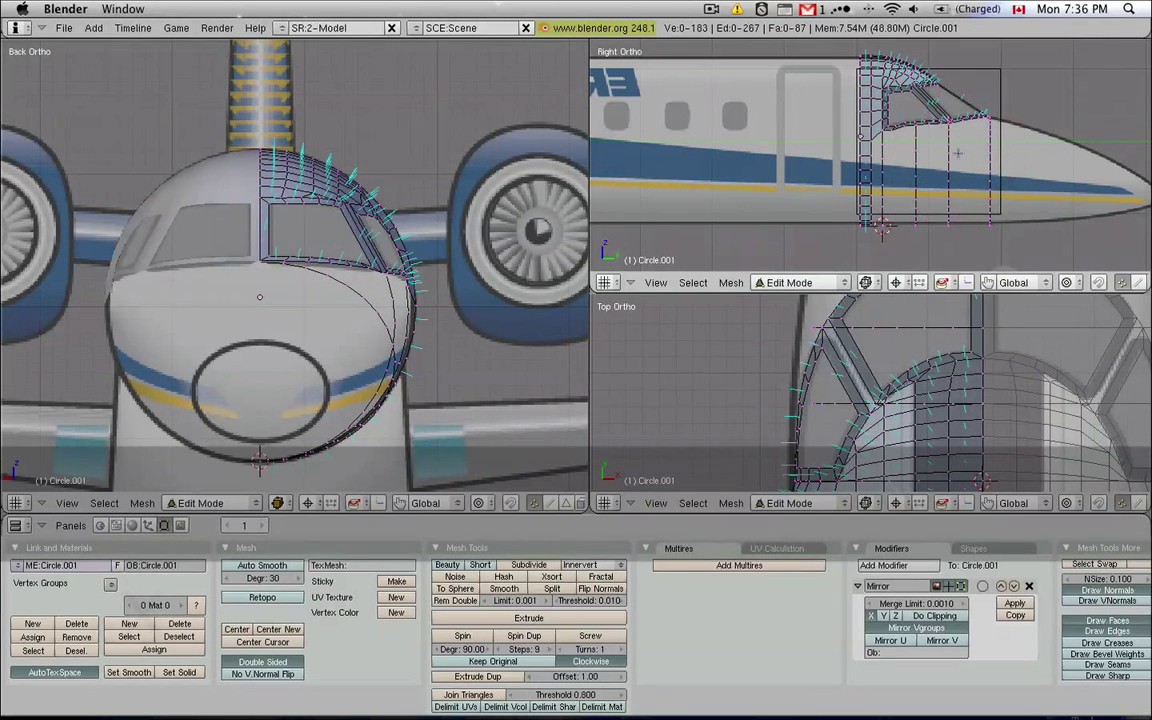
Scale the loop beneath the window pillar's foot and trim its upper vertices near the window frame
alt+right_click(950, 162)
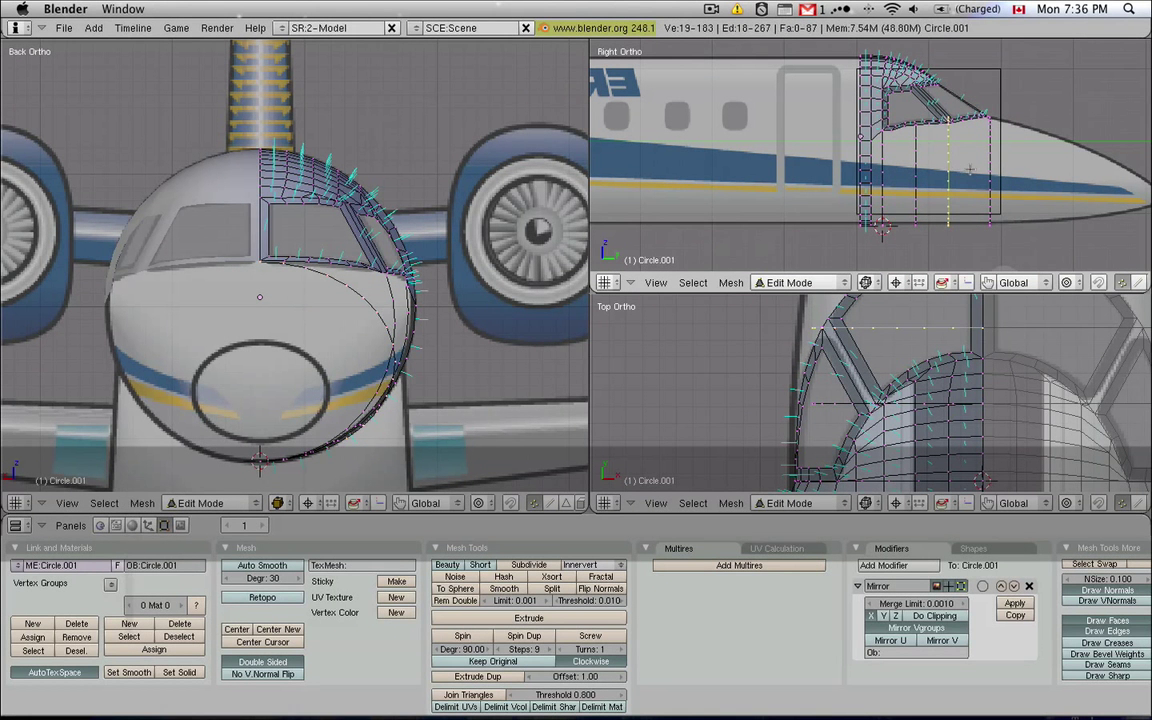
key(s)
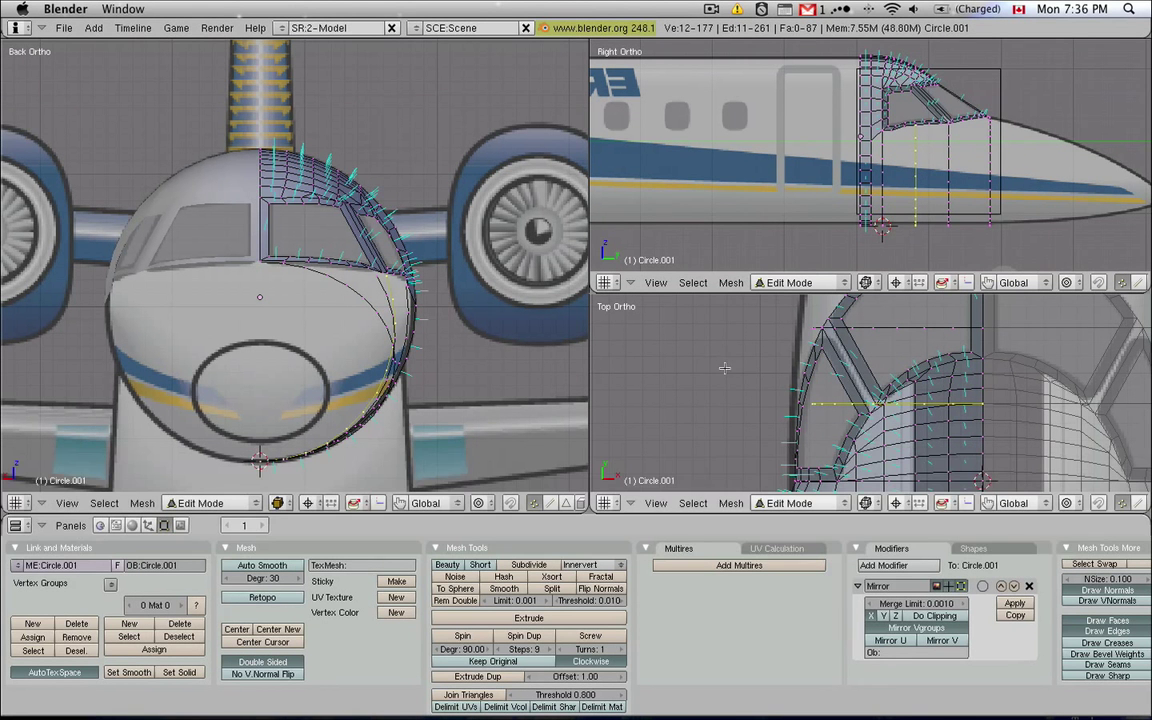
Widen the trimmed mid-window loop along X until its outer end meets the fuselage side outline seen from above
key(s)
key(x)
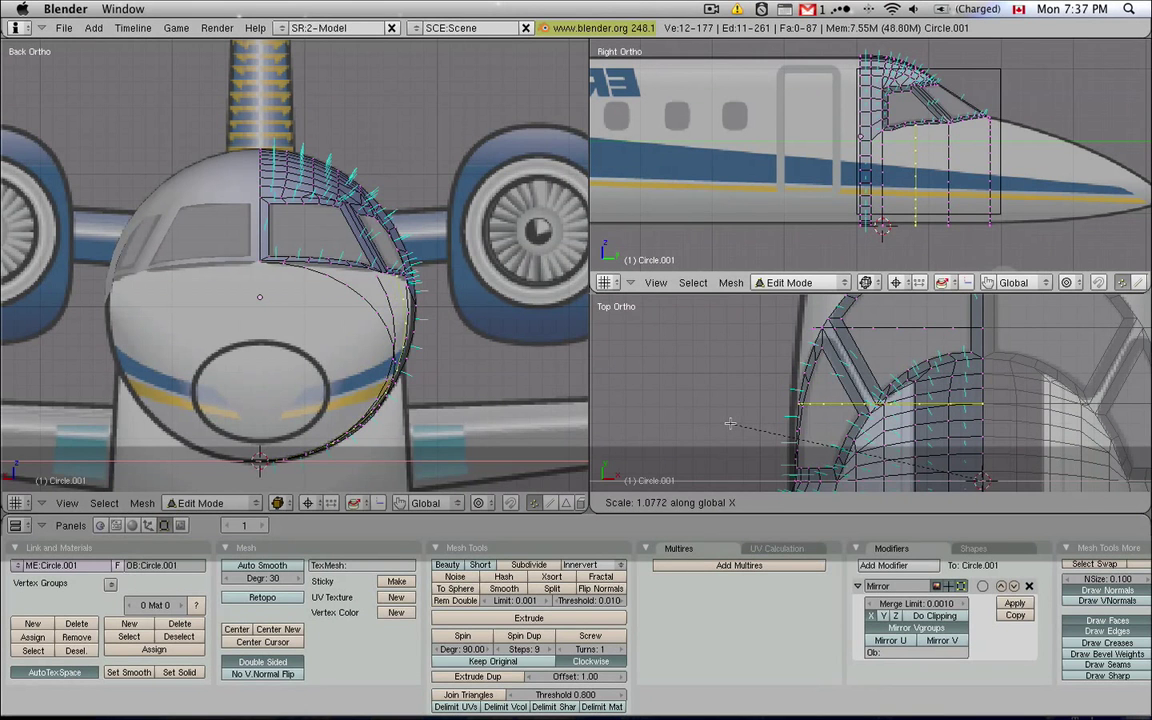
click(650, 380)
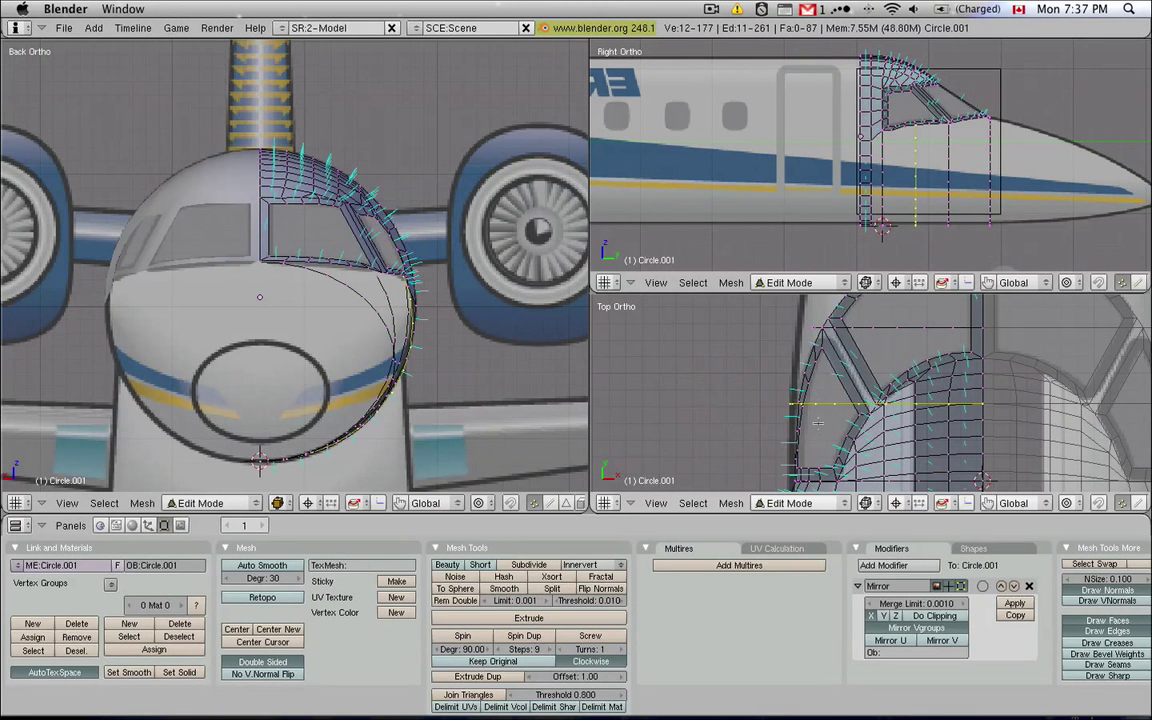
scroll(398, 290, up, 8)
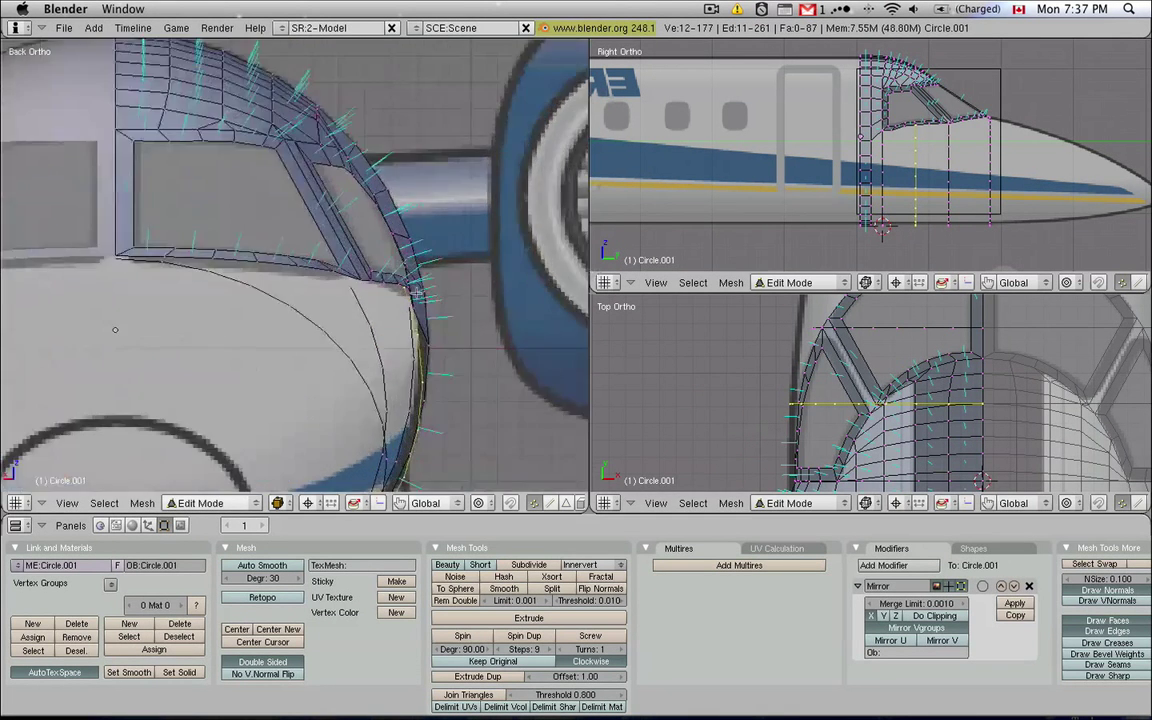
Scale the loop beneath the middle of the side window along X by about 0.993, then deselect it
scroll(398, 293, up, 2)
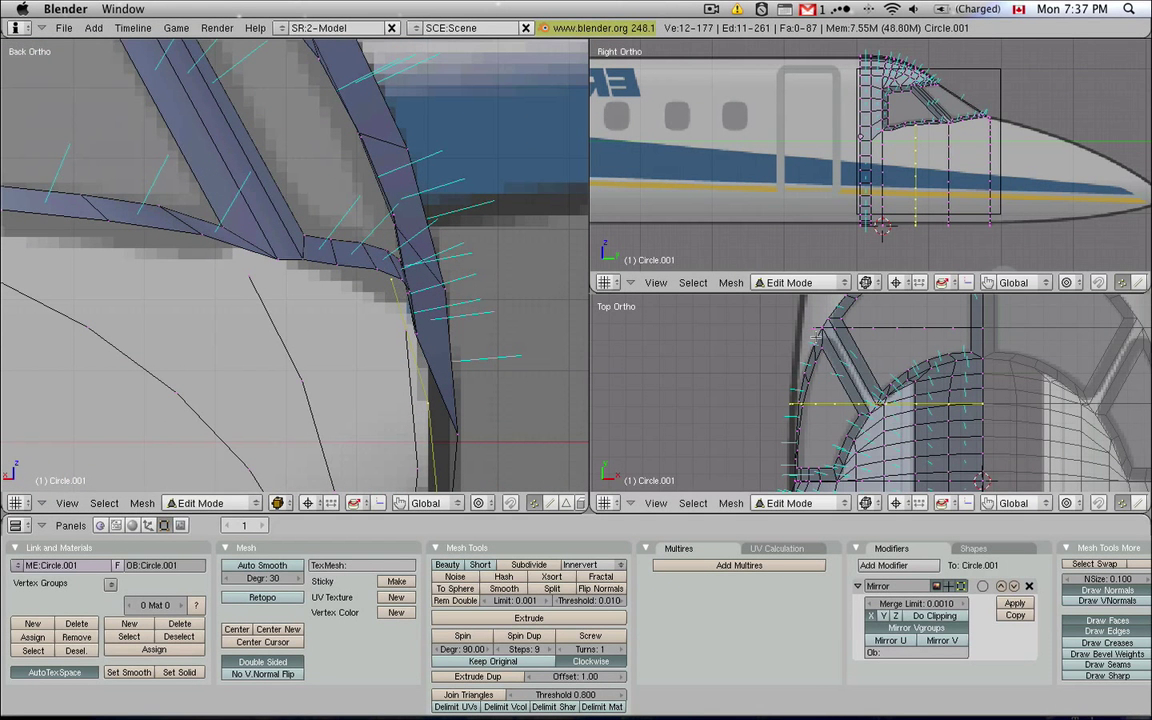
key(s)
key(x)
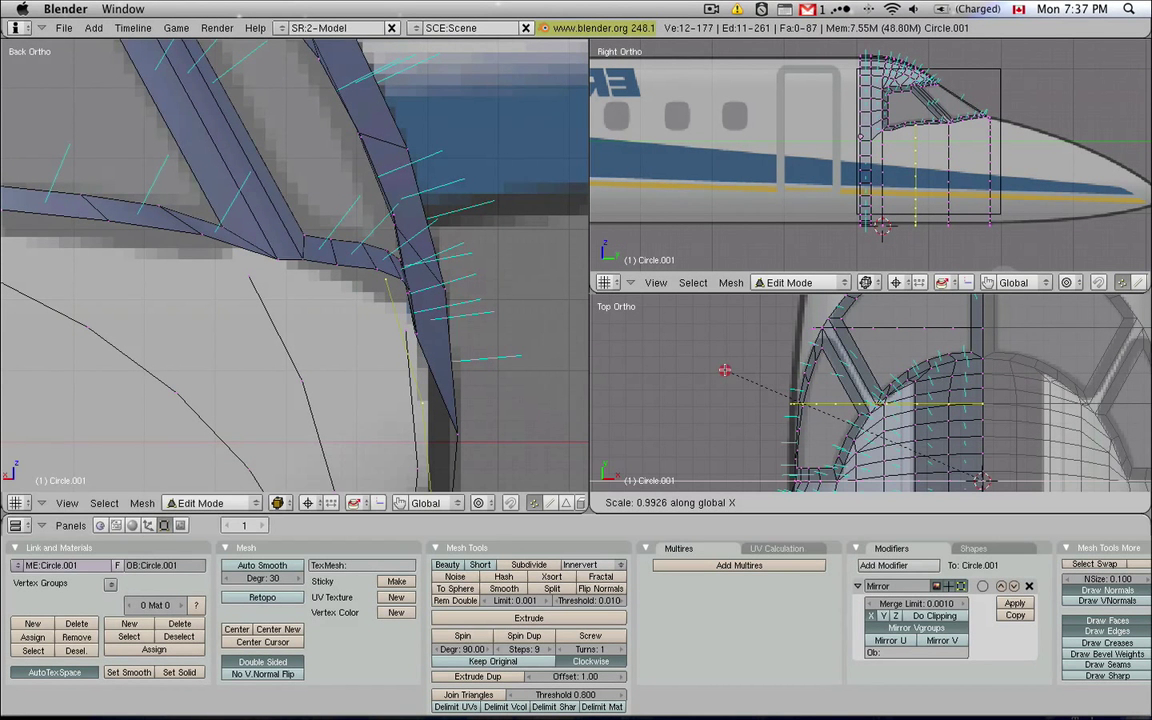
click(724, 370)
key(a)
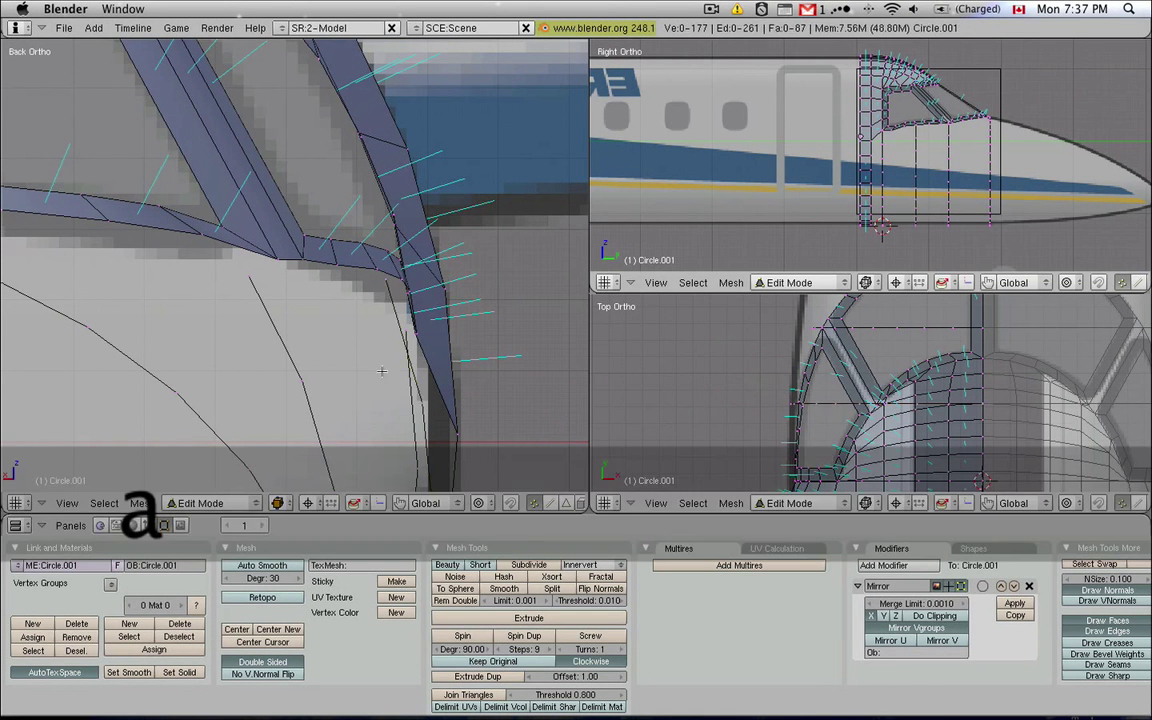
Widen the loop beneath the window pillar's foot along X until its outer end meets the fuselage outline seen from above
alt+right_click(303, 373)
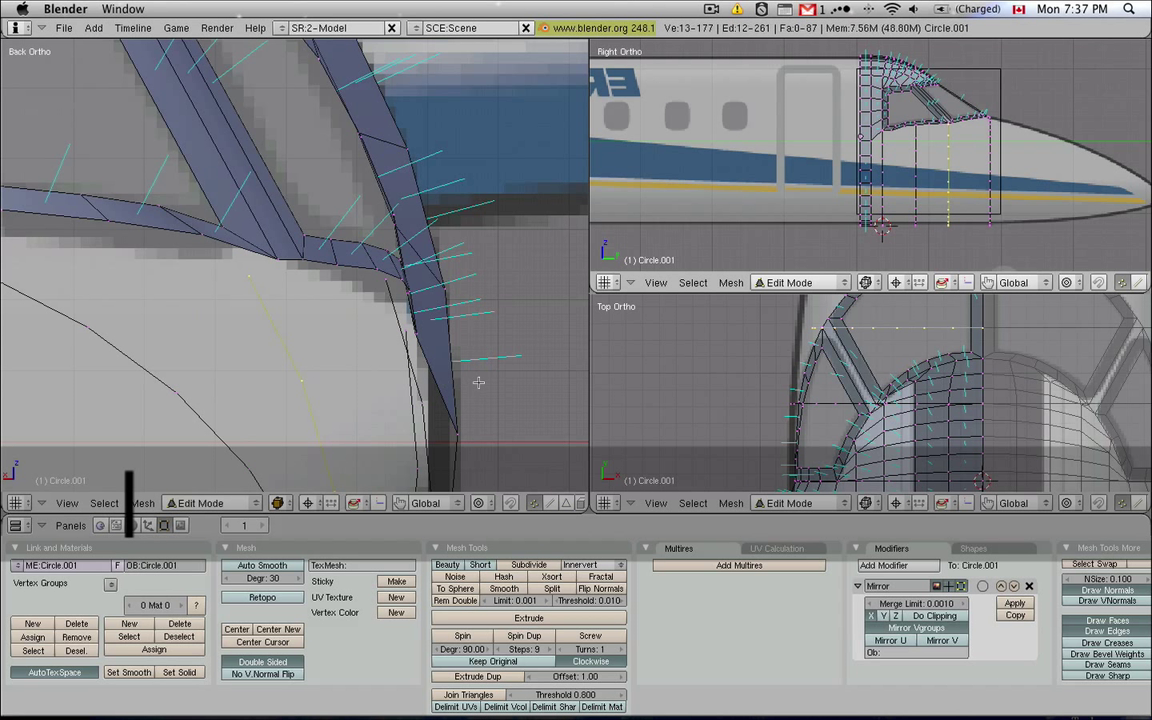
key(s)
key(x)
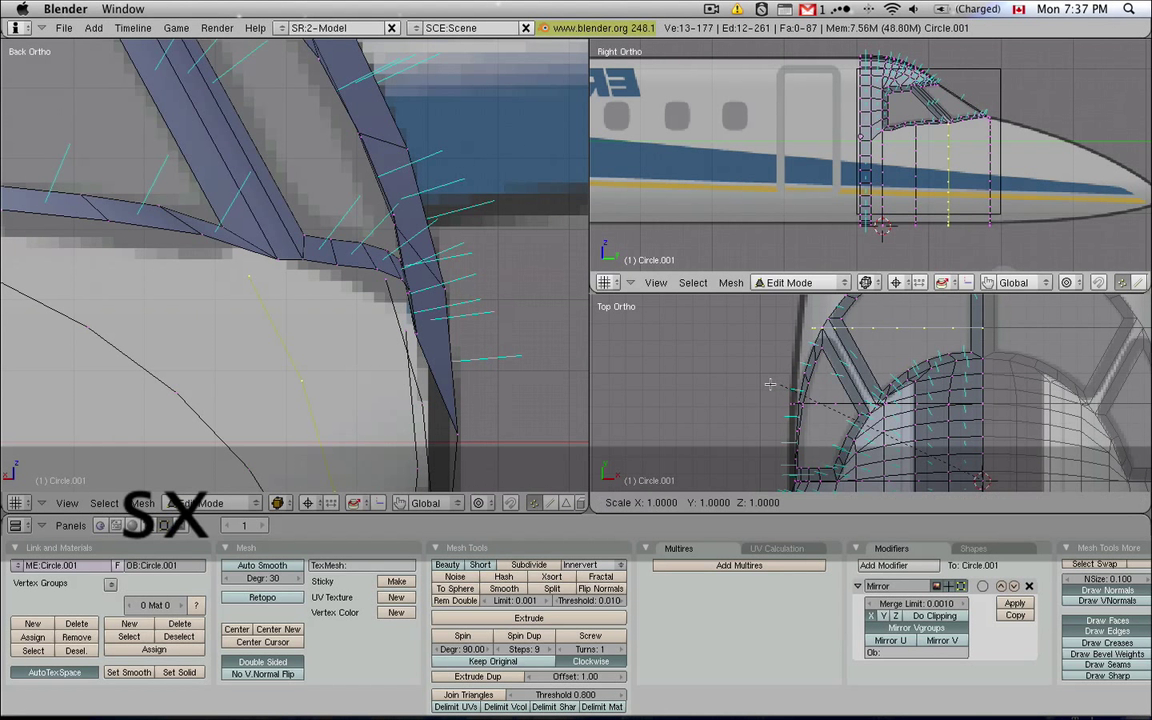
click(761, 386)
scroll(853, 378, down, 4)
shift+middle_drag(881, 370, 853, 378)
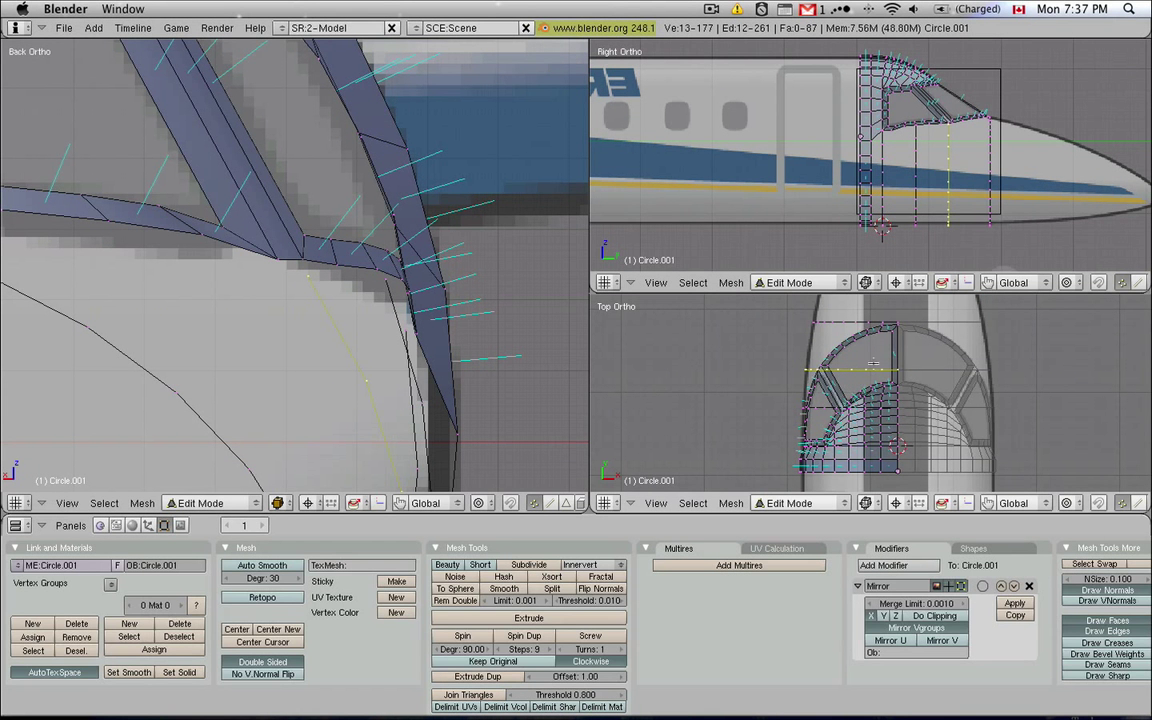
scroll(899, 118, up, 2)
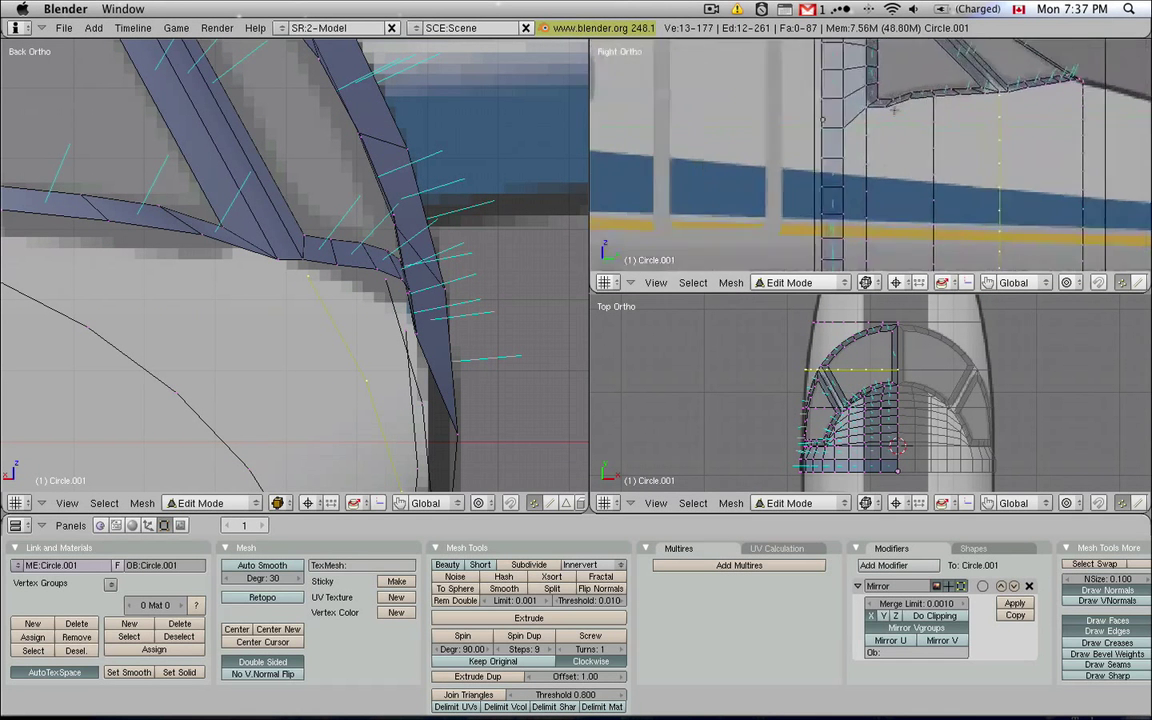
scroll(888, 106, up, 9)
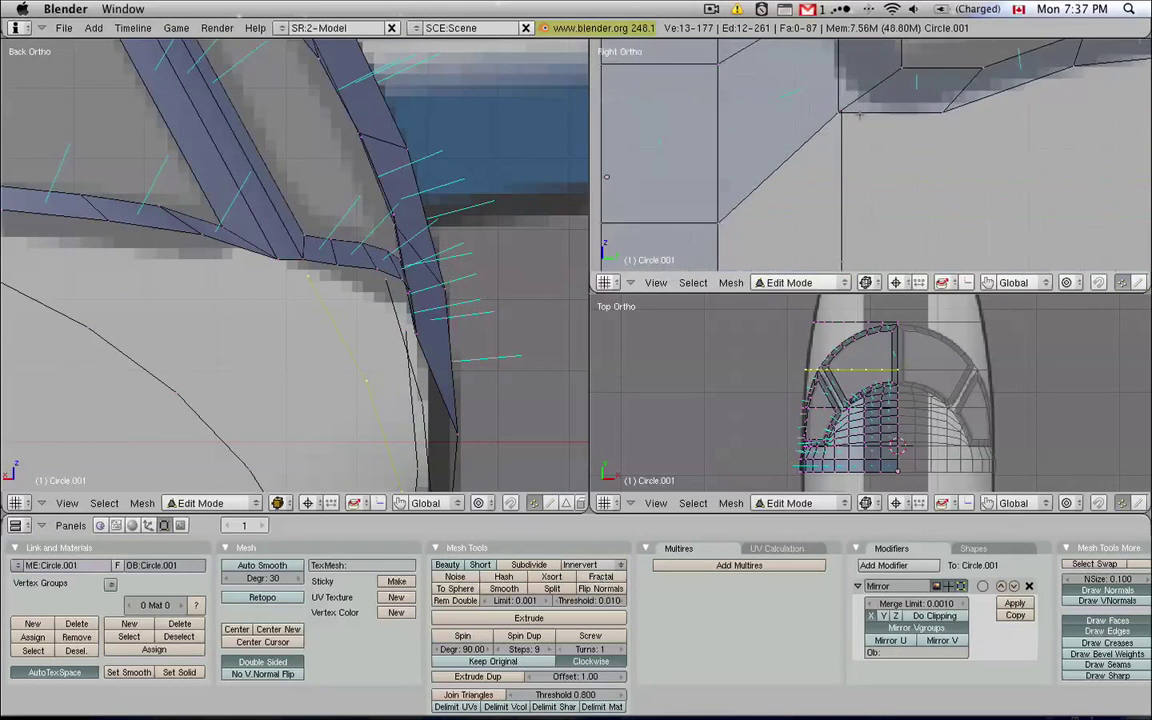